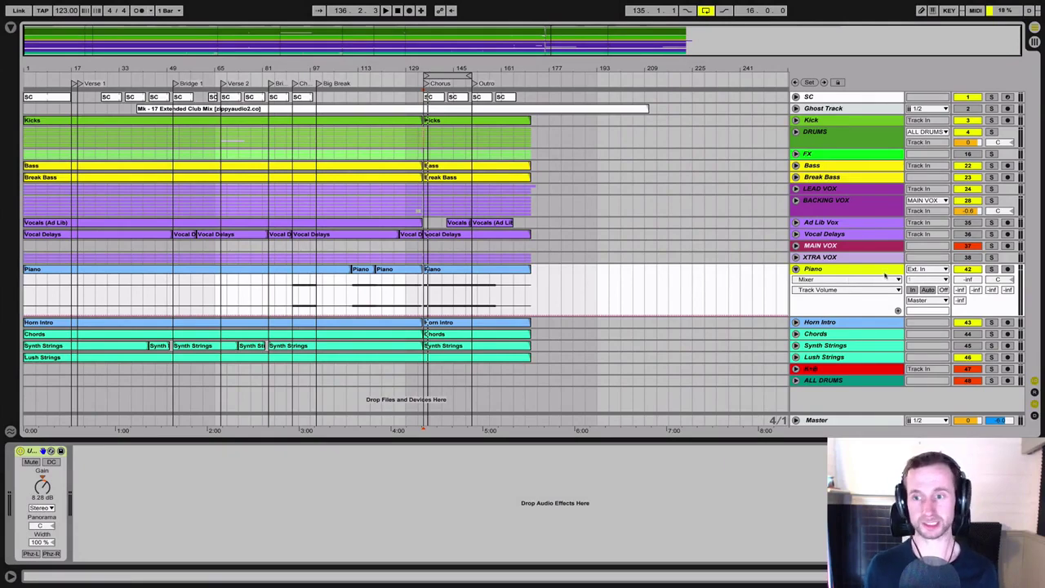
# - Set the Piano track volume to about -4.5 dB, solo it and start playback
pyautogui.moveTo(968, 279); pyautogui.dragTo(967, 274)
pyautogui.click(991, 270)
pyautogui.press('space')
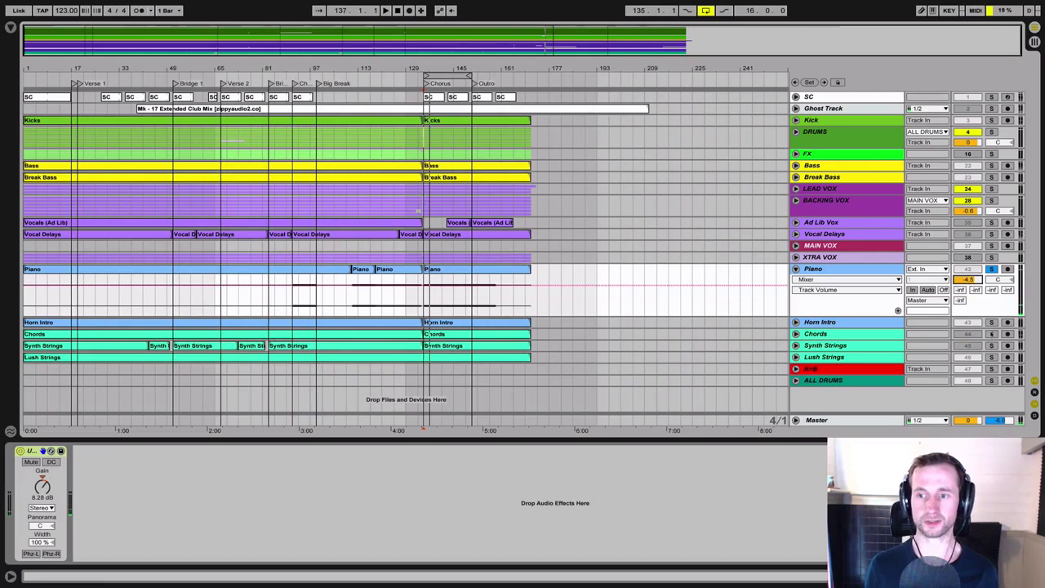
# - Compare solos on Chords, Kick, Bass and MAIN VOX, ending with Piano soloed
pyautogui.click(992, 334)
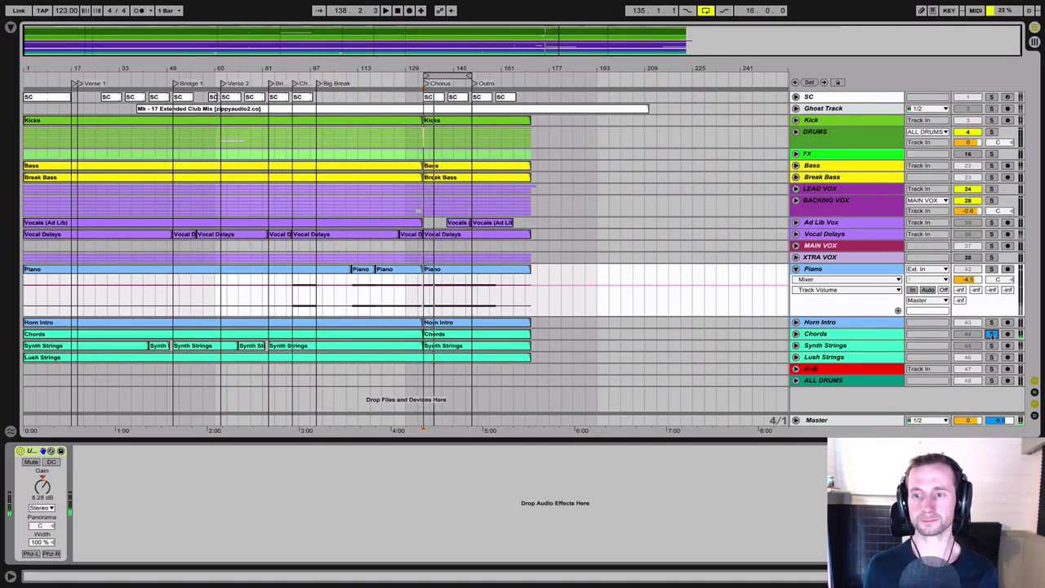
pyautogui.click(992, 334)
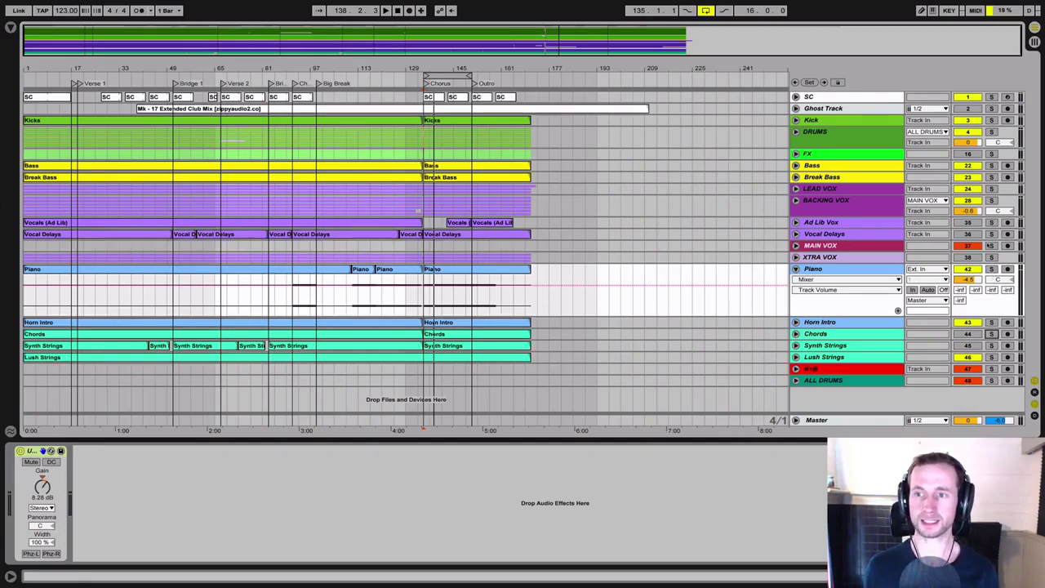
pyautogui.click(992, 120)
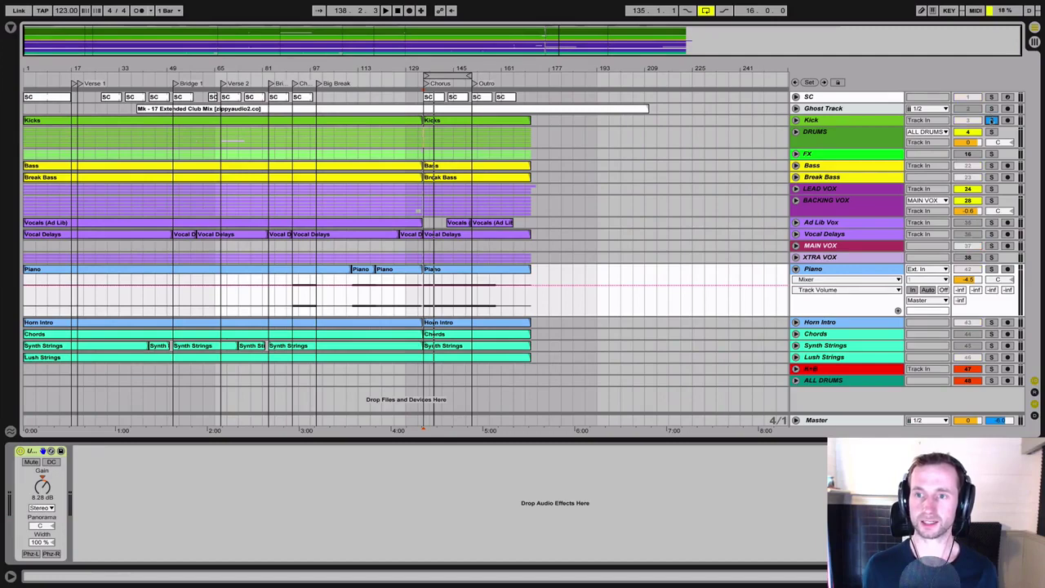
pyautogui.click(992, 165)
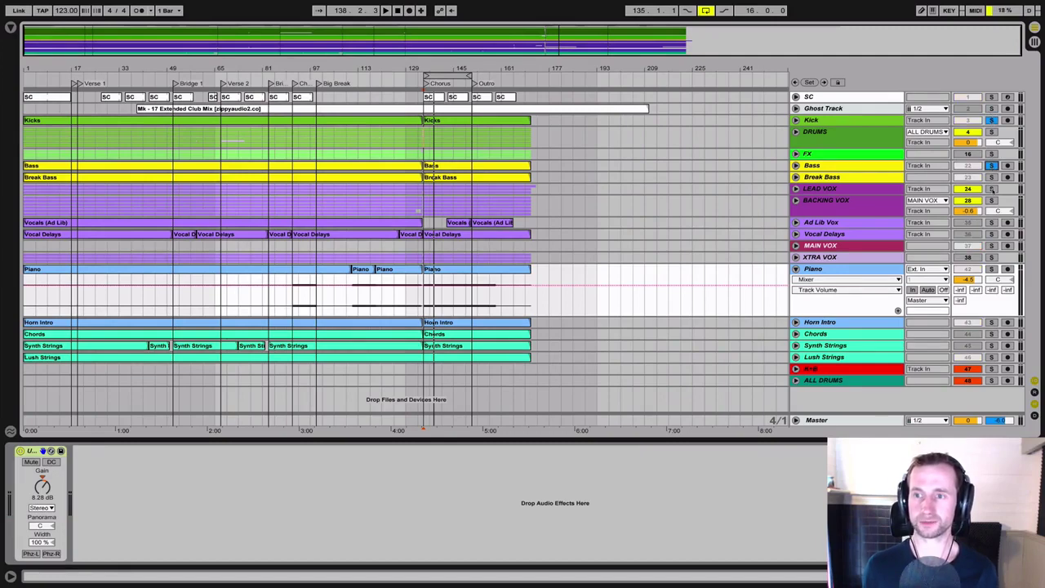
pyautogui.click(991, 246)
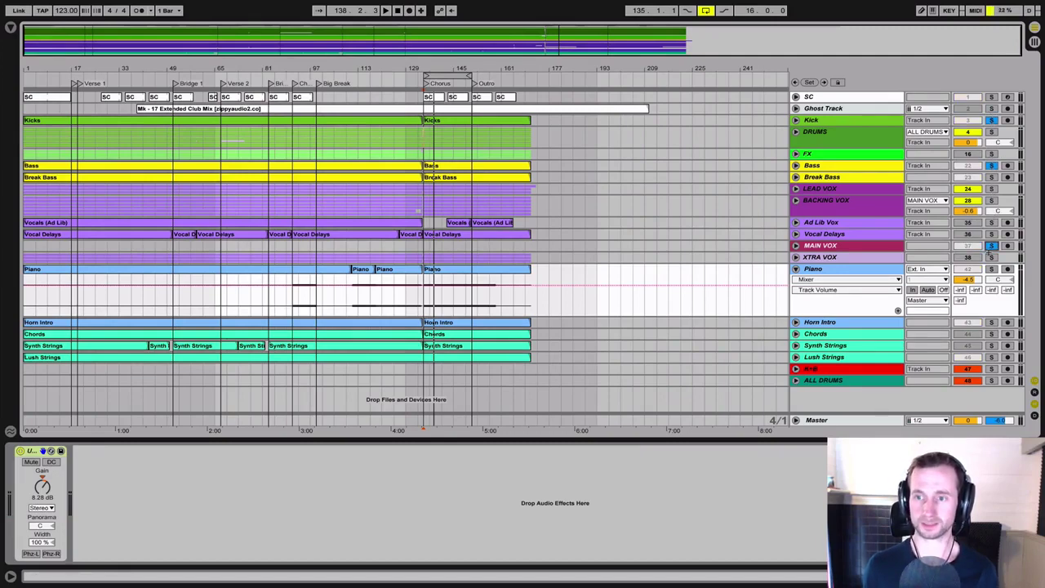
pyautogui.click(992, 270)
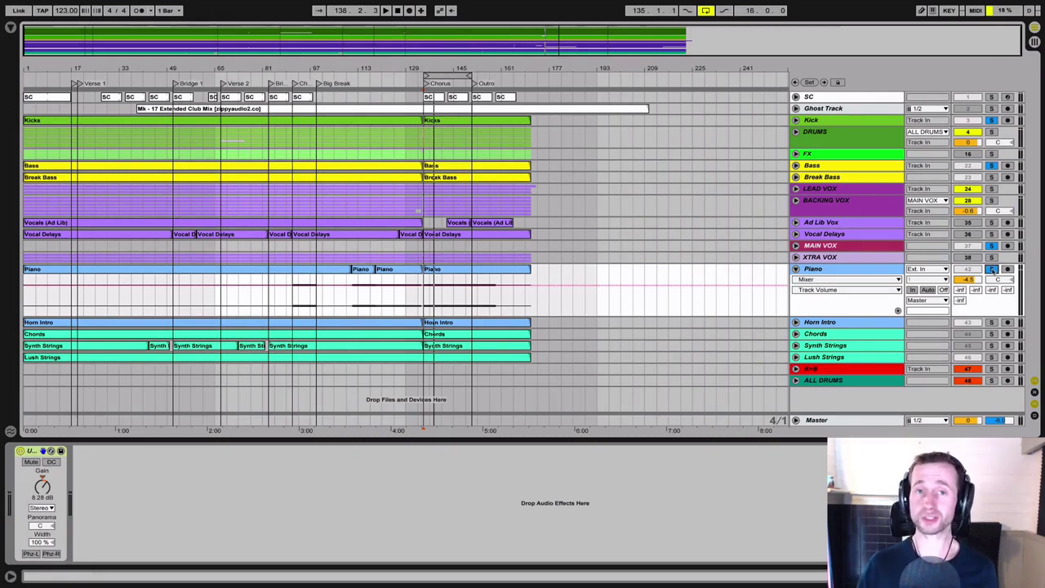
# - Raise the Piano volume to -2.4 dB and turn off its volume automation
pyautogui.press('space')
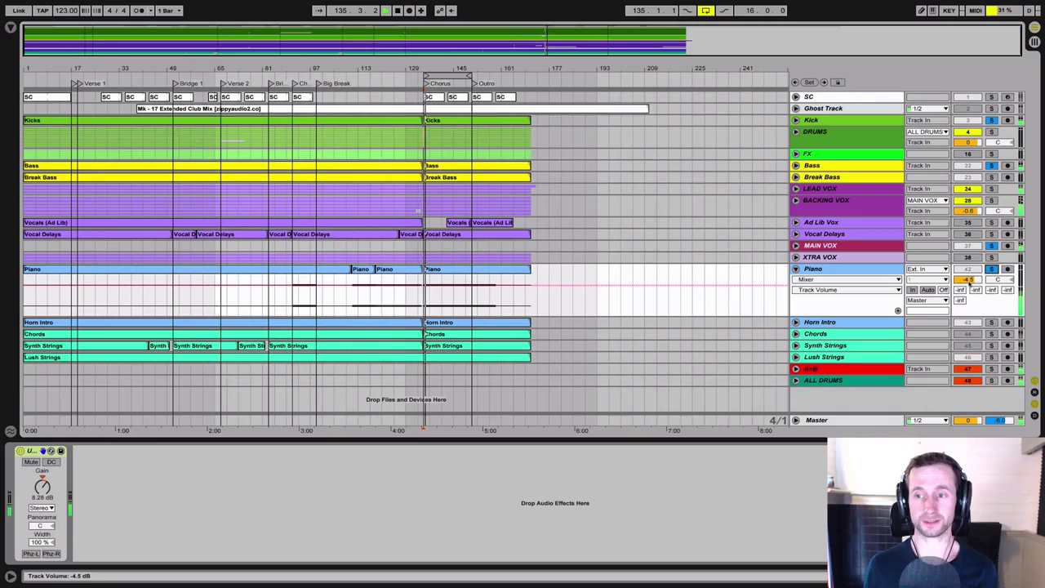
pyautogui.moveTo(967, 279); pyautogui.dragTo(967, 269)
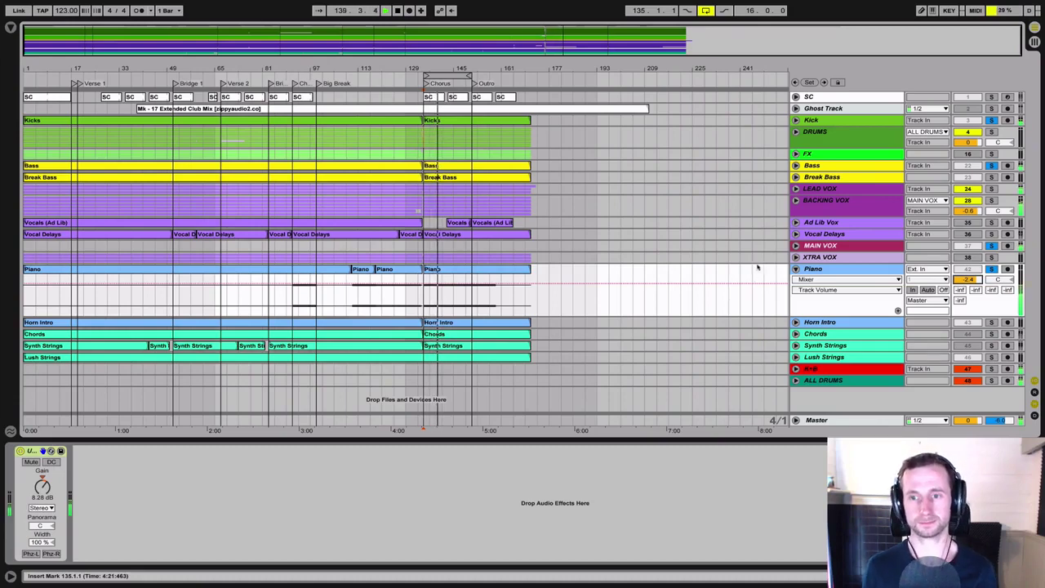
pyautogui.click(843, 270)
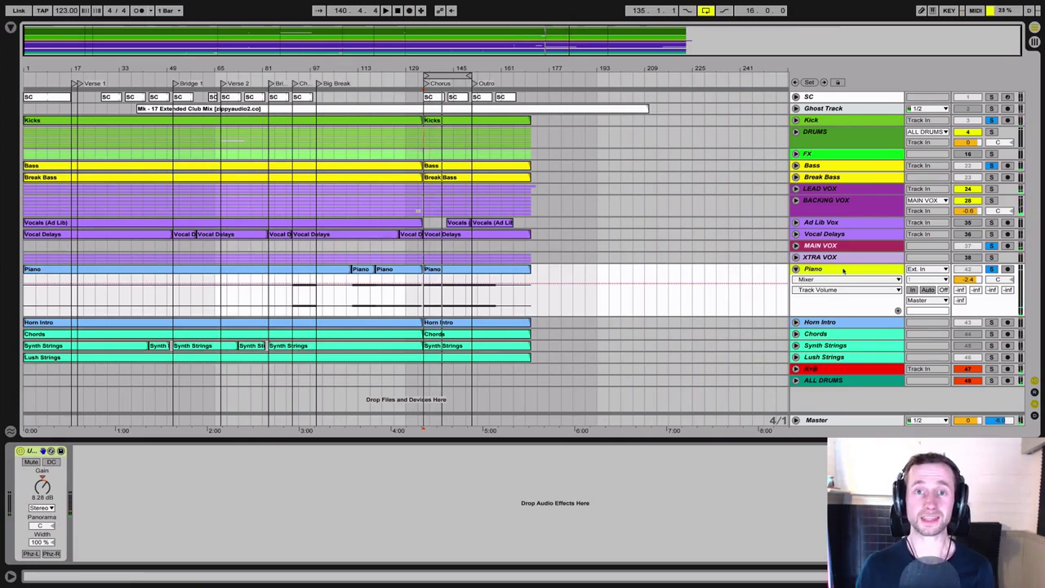
pyautogui.click(882, 272)
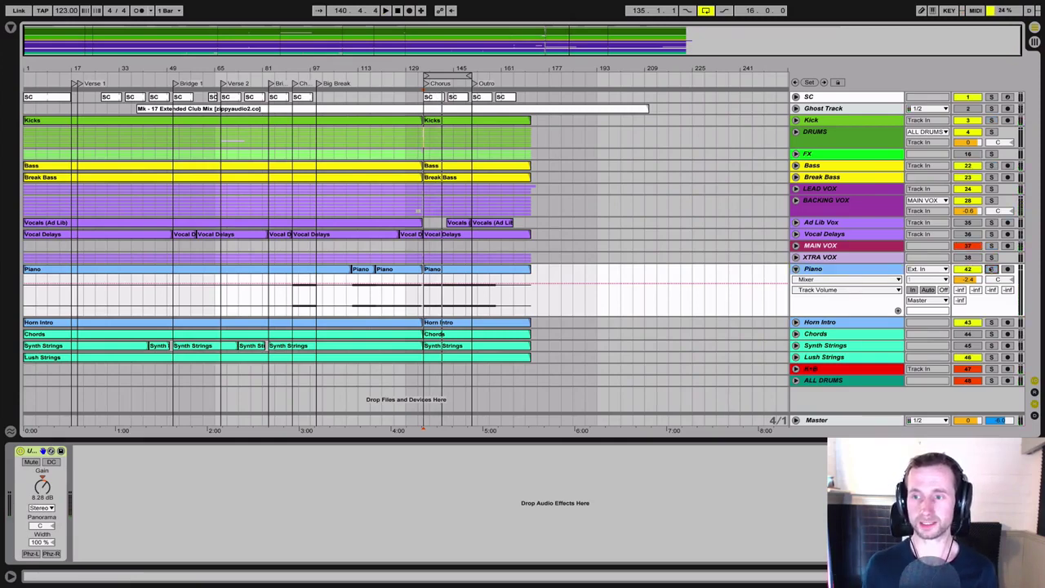
pyautogui.press('space')
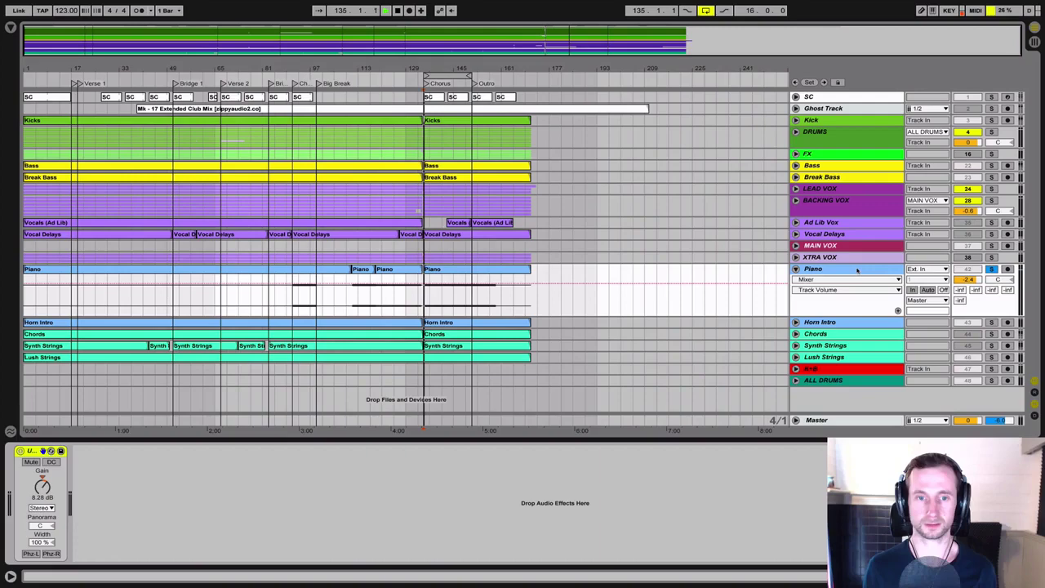
pyautogui.click(51, 452)
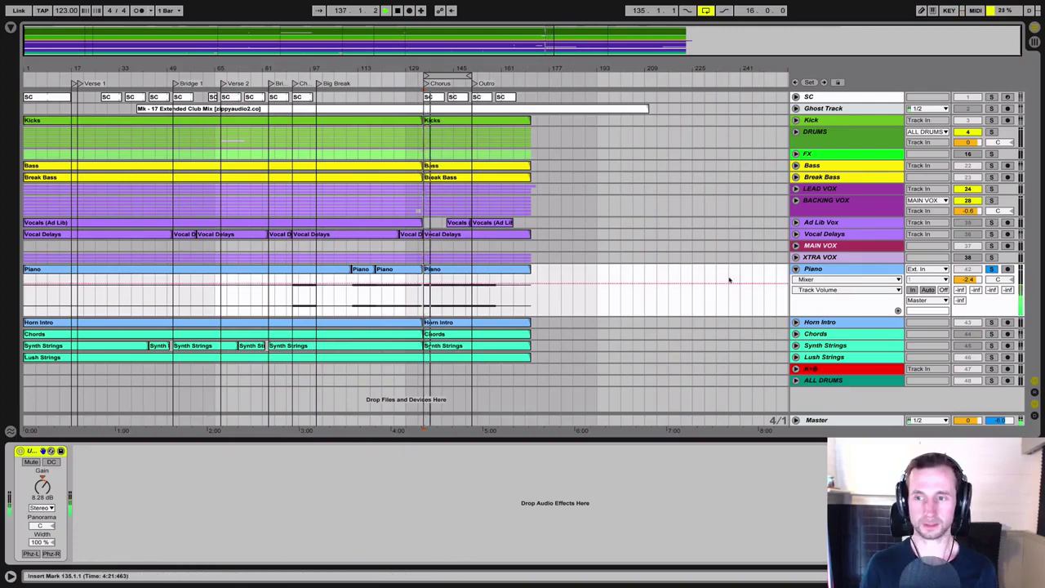
# - Scan the mixer in Session view, return to Arrangement and show the Browser
pyautogui.press('Tab')
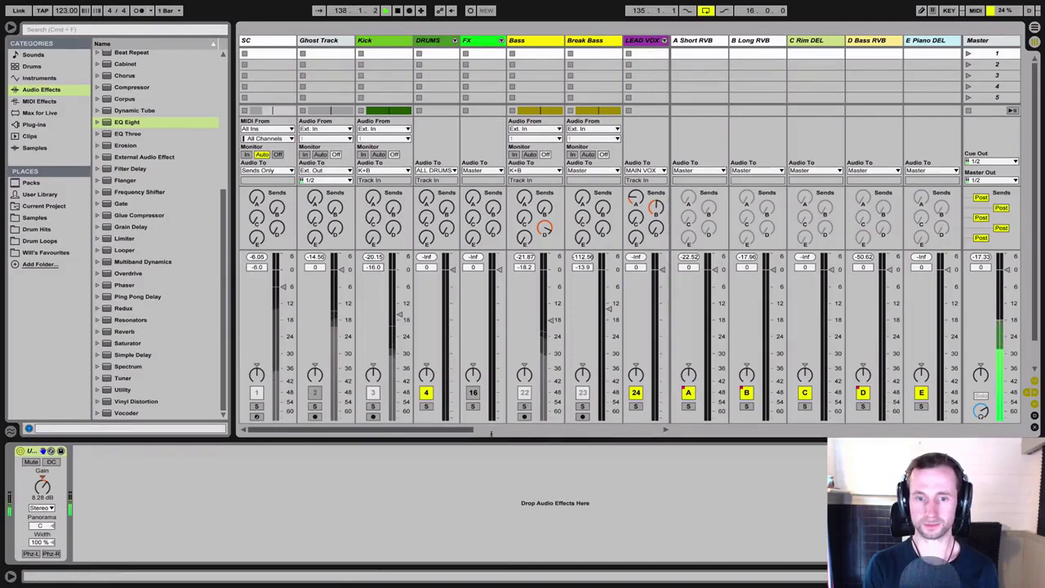
pyautogui.hscroll(3, 498, 327)
pyautogui.hscroll(5, 498, 327)
pyautogui.hscroll(3, 502, 323)
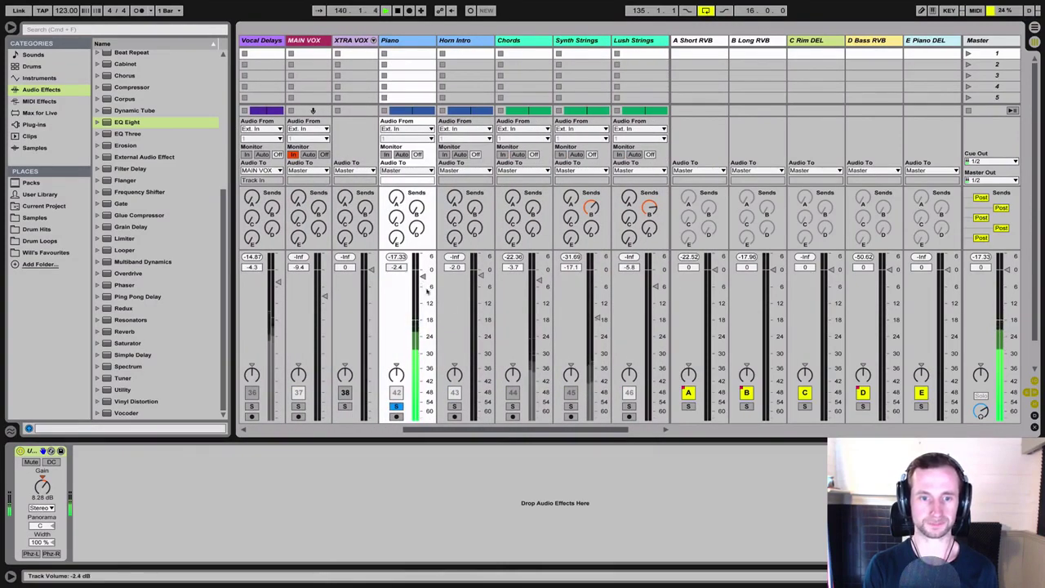
pyautogui.press('Tab')
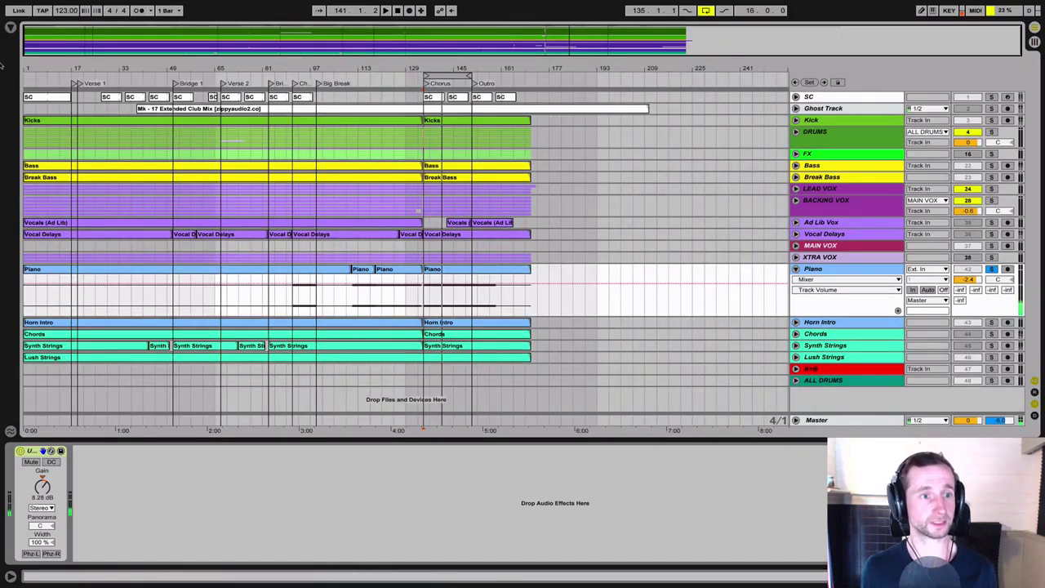
pyautogui.click(11, 28)
# - Insert FF Pro-Q 2 from the Plug-ins list onto the Piano track
pyautogui.click(34, 124)
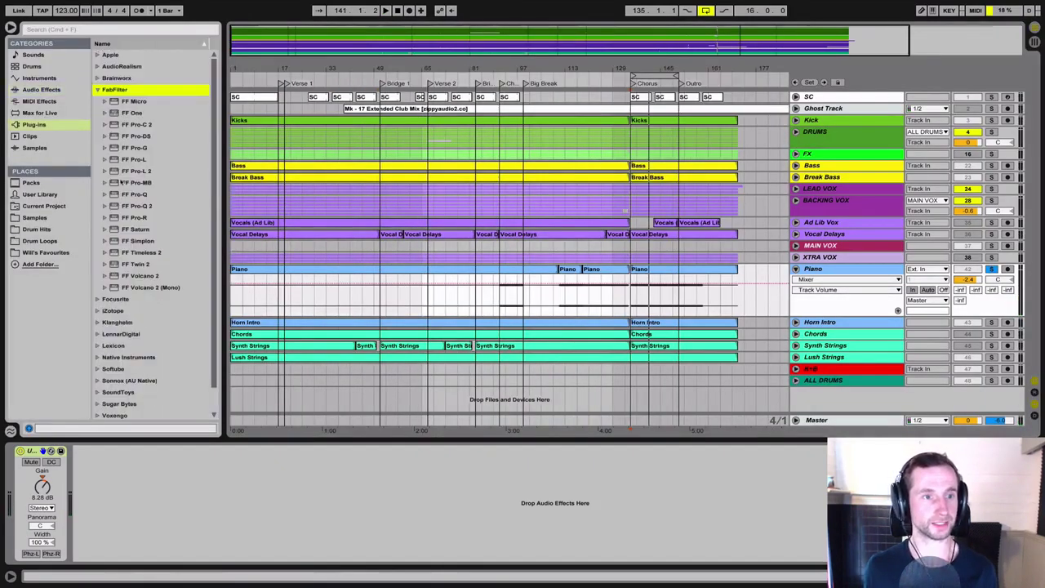
pyautogui.moveTo(131, 204); pyautogui.dragTo(136, 472)
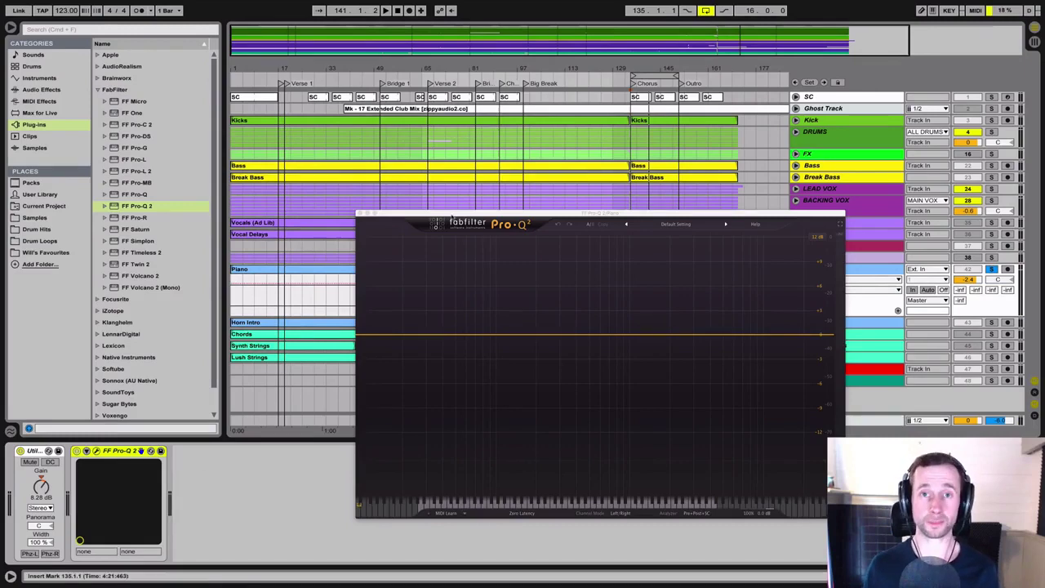
pyautogui.moveTo(452, 216)
pyautogui.mouseDown()
pyautogui.moveTo(354, 159)
pyautogui.moveTo(320, 156)
pyautogui.mouseUp()
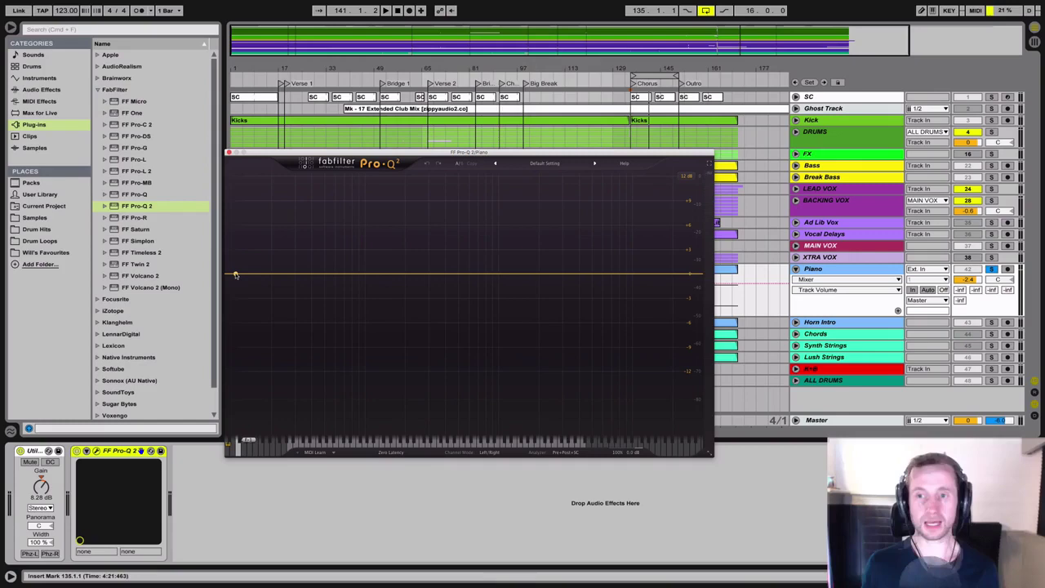
# - Add a low-cut band, sweeping it to about 155 Hz and back near 15 Hz
pyautogui.press('space')
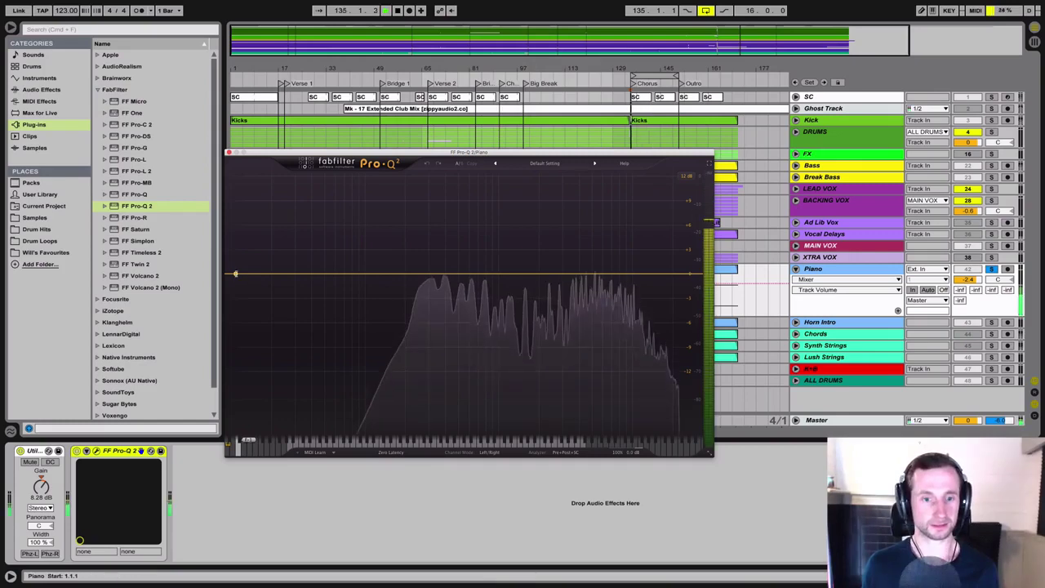
pyautogui.press('space')
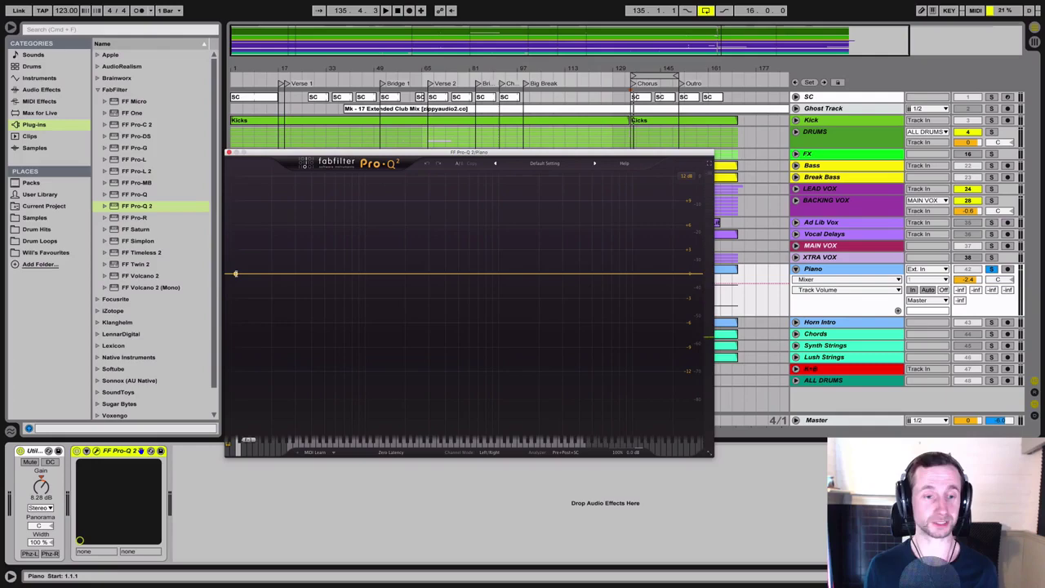
pyautogui.press('space')
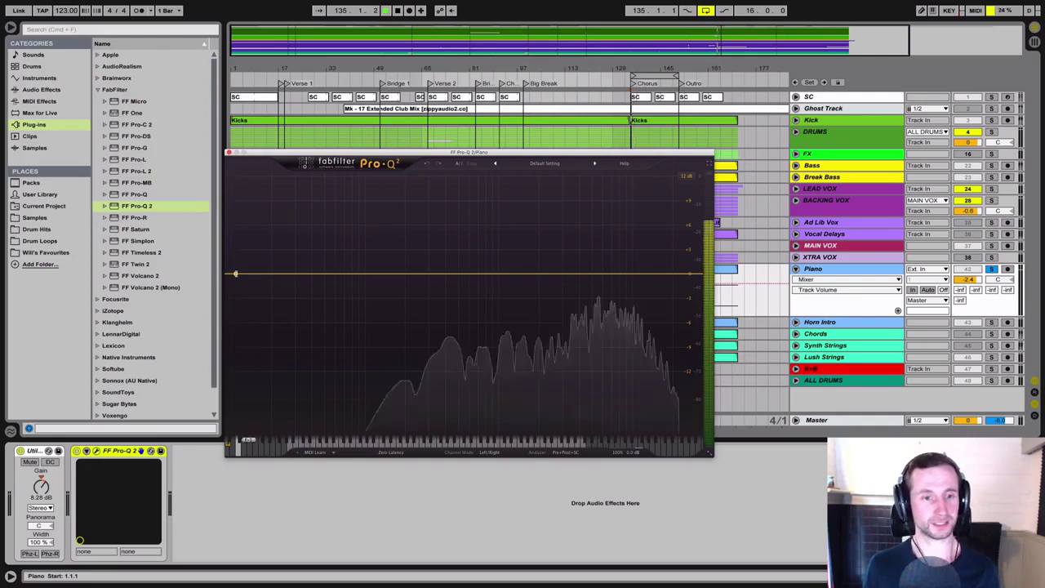
pyautogui.click(235, 274)
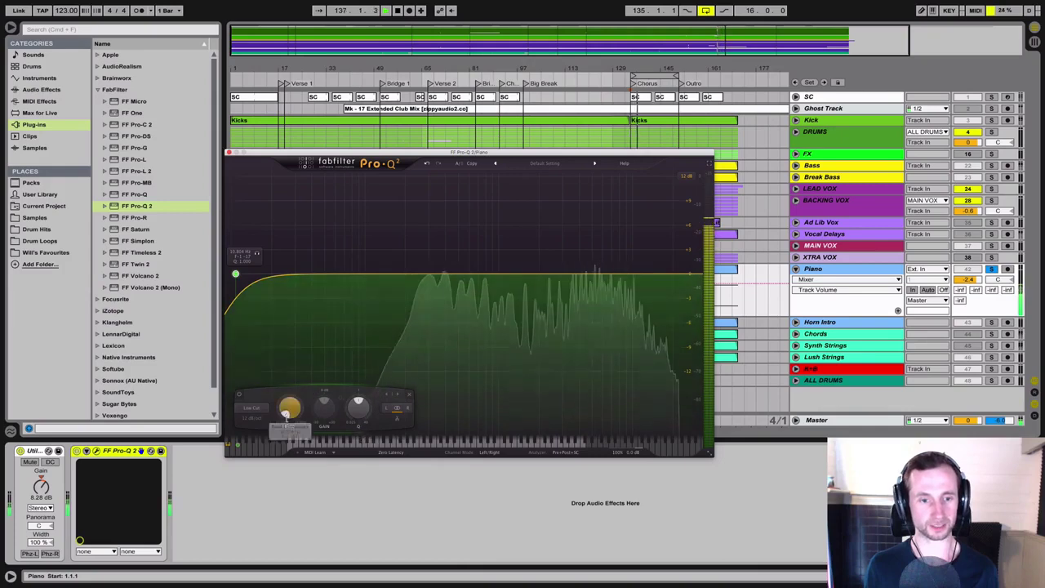
pyautogui.moveTo(289, 408); pyautogui.dragTo(286, 362)
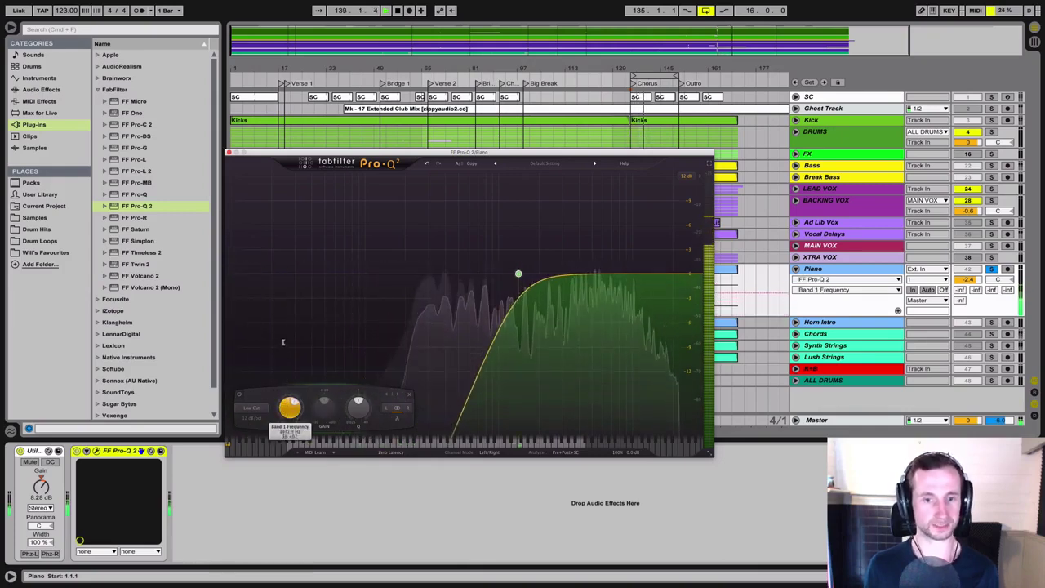
pyautogui.moveTo(286, 361); pyautogui.dragTo(286, 400)
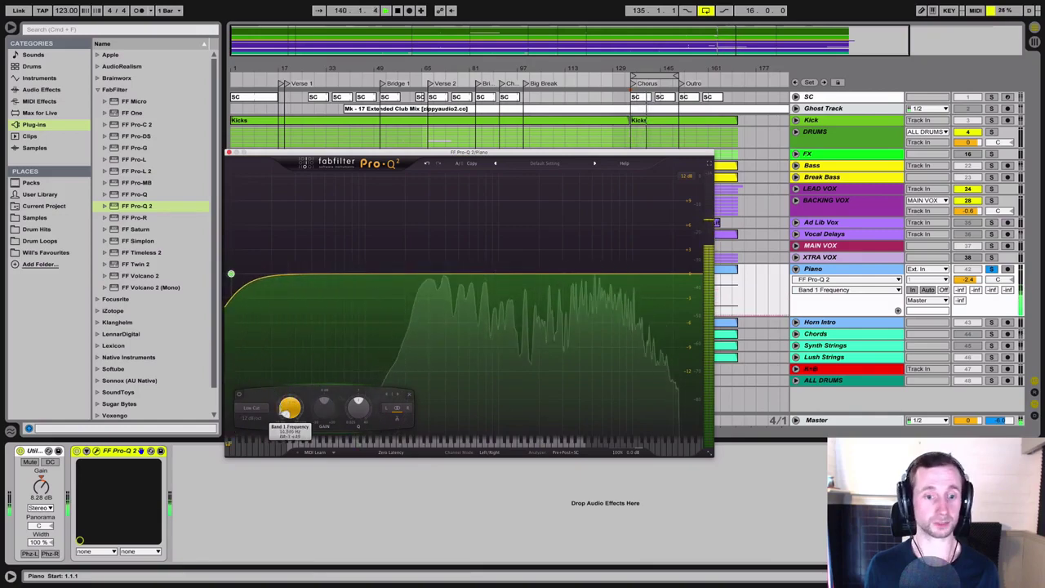
pyautogui.press('space')
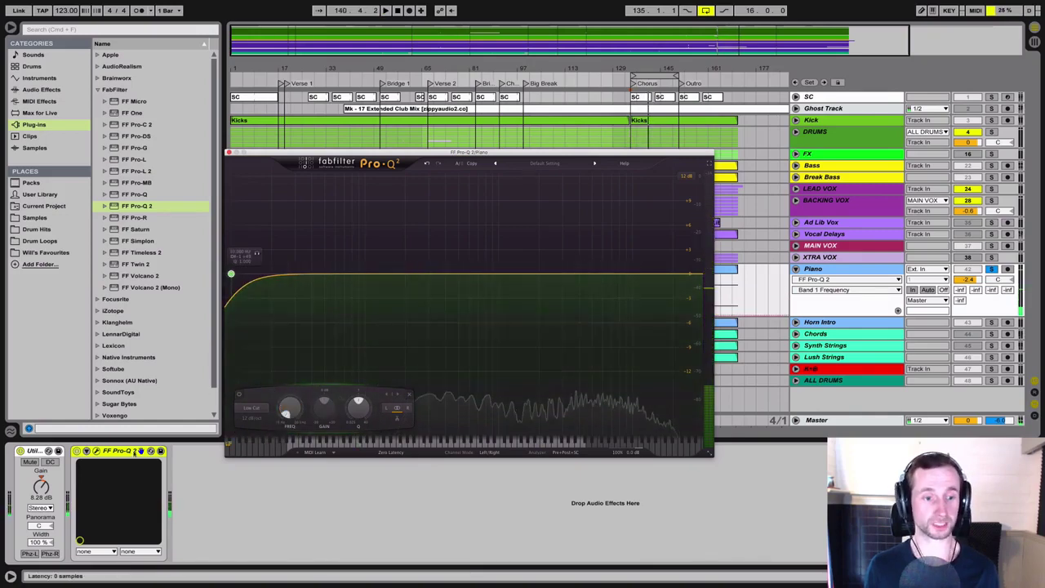
pyautogui.click(126, 456)
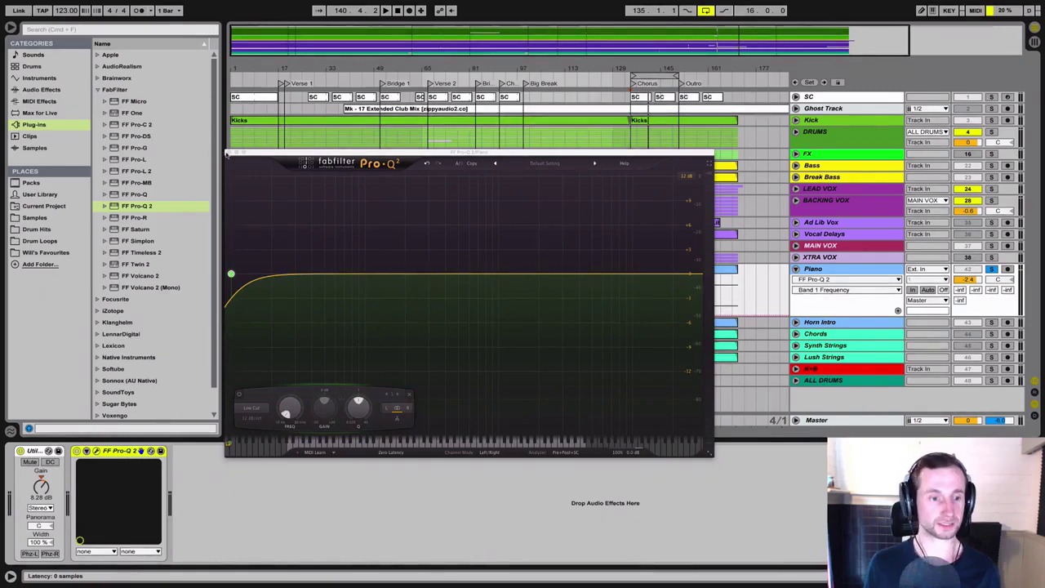
# - Delete the FF Pro-Q 2 device from the Piano track's chain
pyautogui.press('Delete')
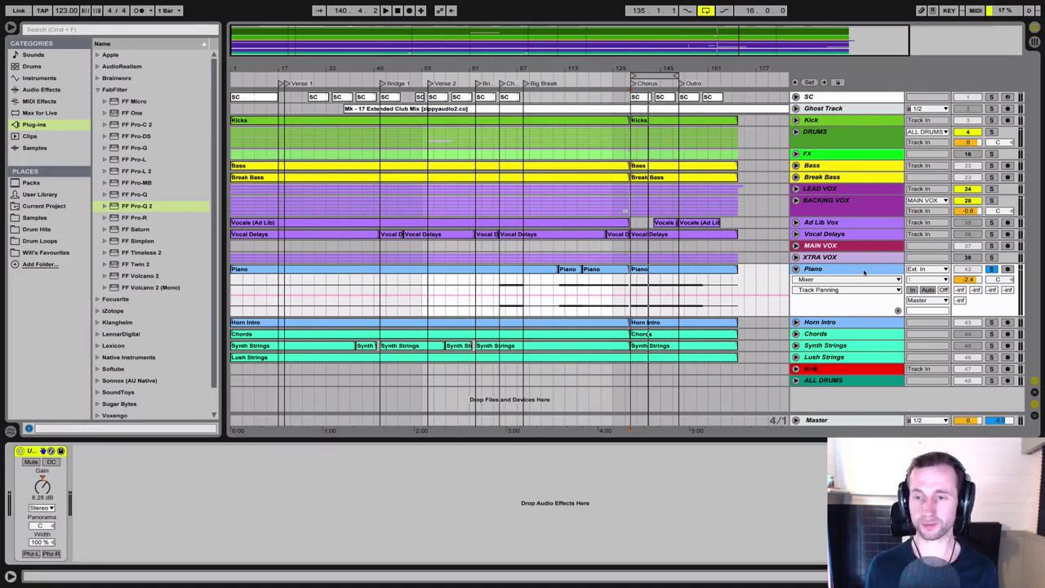
# - Insert a new FF Pro-Q 2 after Utility on the Piano track
pyautogui.moveTo(131, 207); pyautogui.dragTo(160, 479)
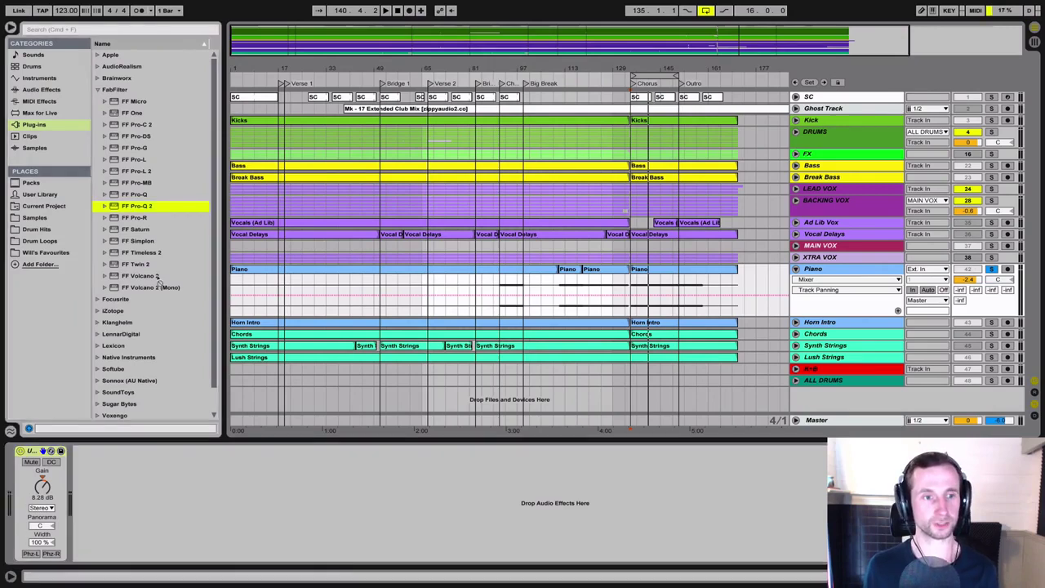
pyautogui.moveTo(129, 447); pyautogui.dragTo(122, 457)
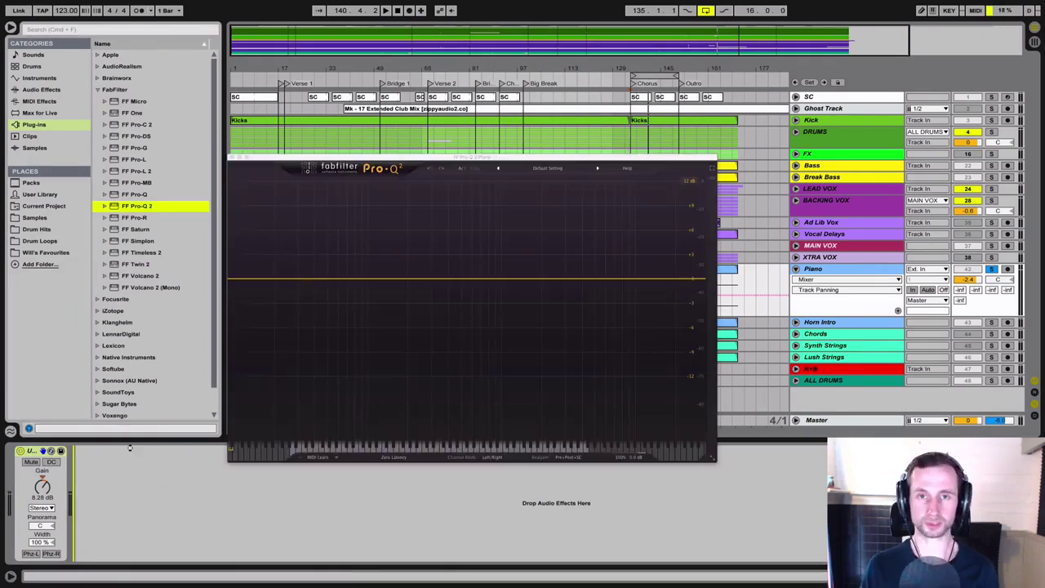
pyautogui.press('space')
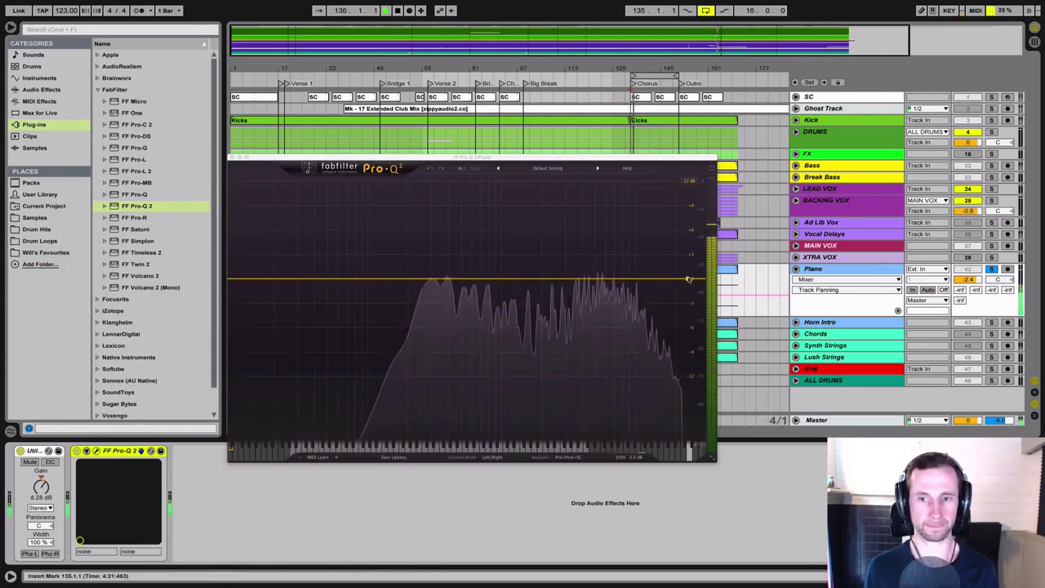
# - Add a high-cut band, settle it near 16 kHz and A/B the band
pyautogui.doubleClick(688, 280)
pyautogui.moveTo(572, 415); pyautogui.dragTo(573, 454)
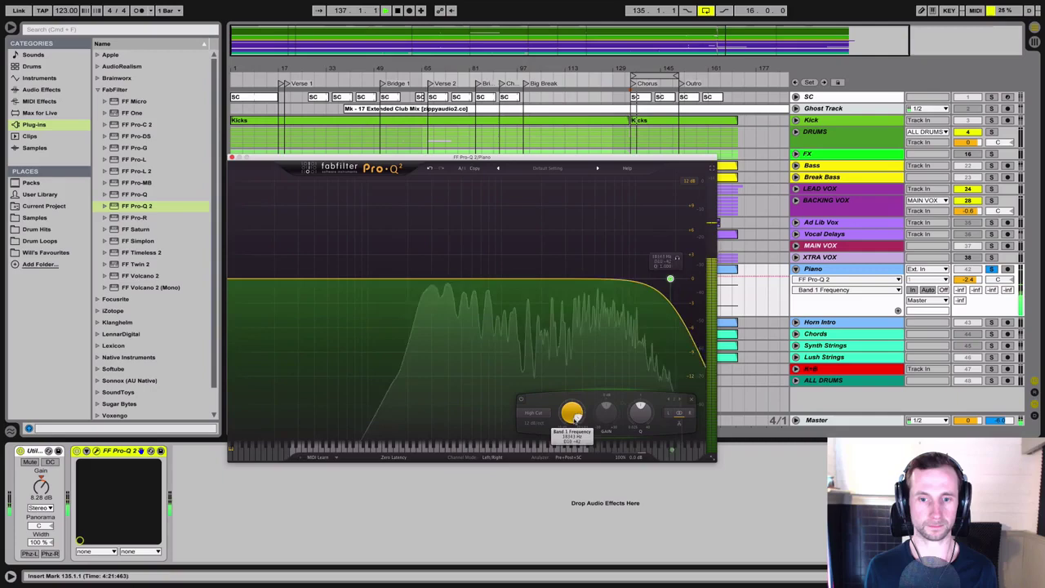
pyautogui.moveTo(573, 415); pyautogui.dragTo(572, 425)
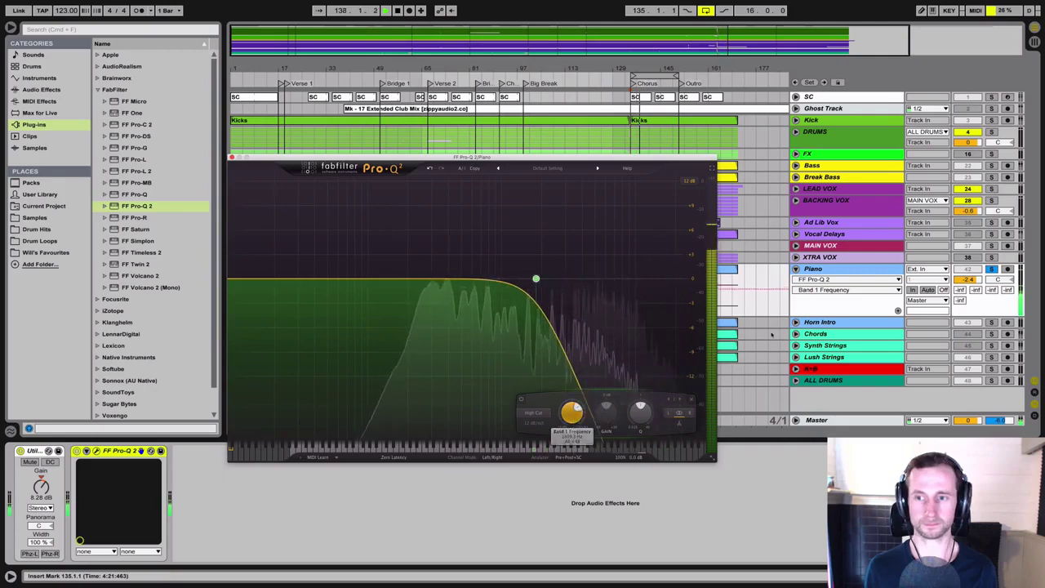
pyautogui.press('space')
pyautogui.click(990, 270)
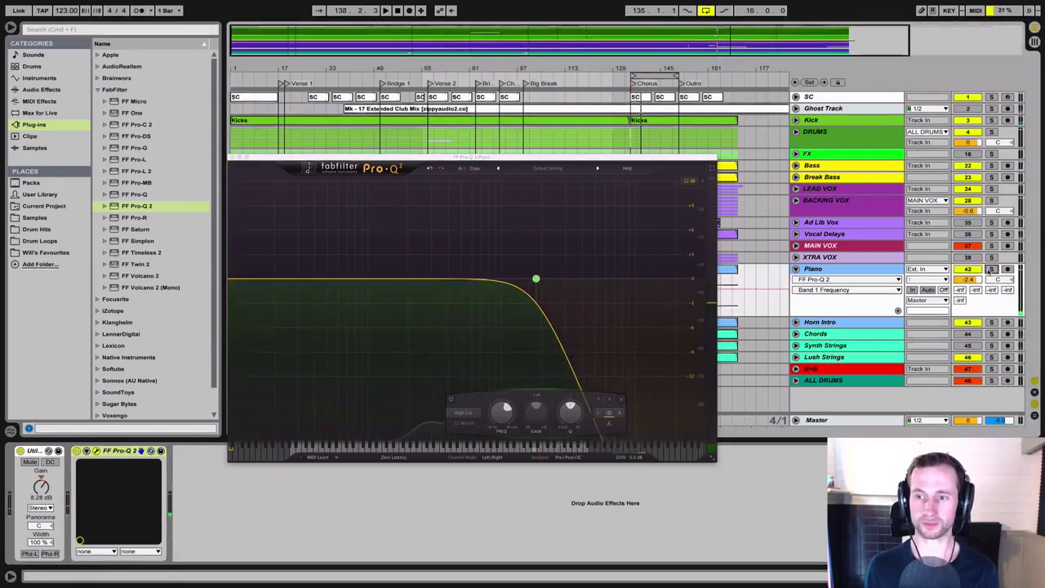
pyautogui.press('space')
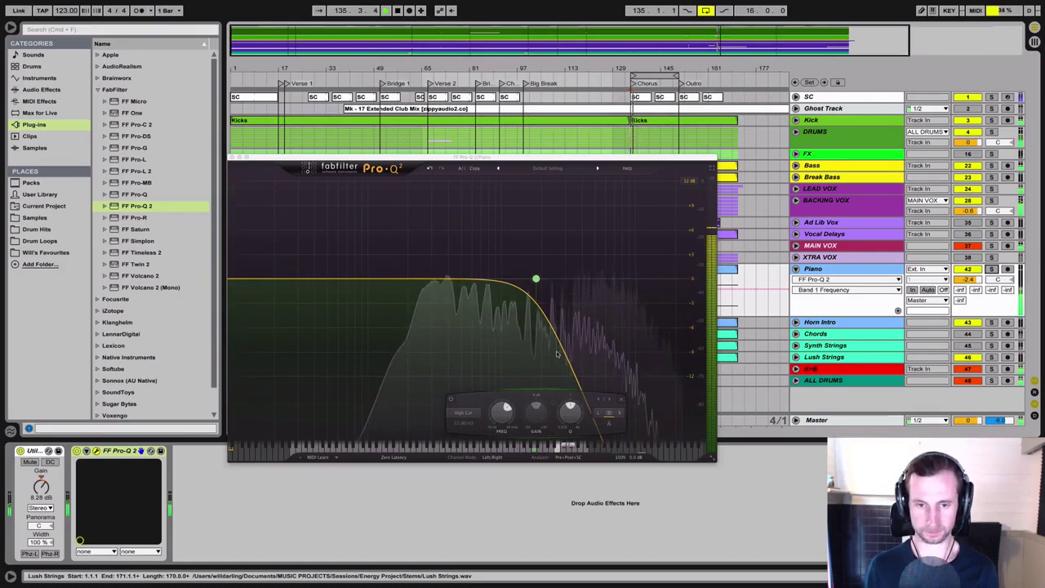
pyautogui.click(502, 412)
pyautogui.moveTo(501, 413)
pyautogui.mouseDown()
pyautogui.moveTo(505, 367)
pyautogui.moveTo(503, 392)
pyautogui.moveTo(506, 381)
pyautogui.mouseUp()
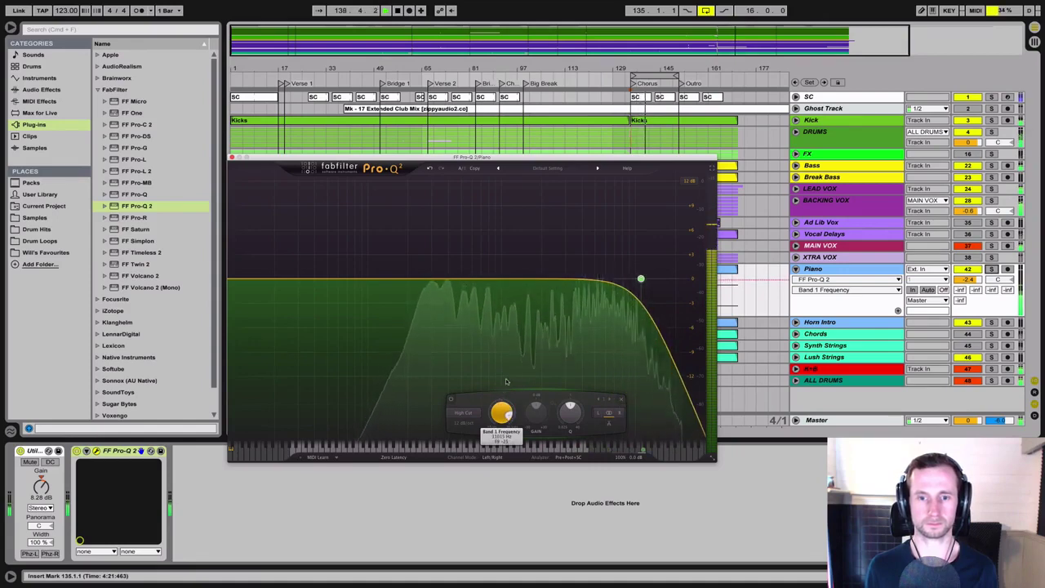
pyautogui.click(451, 400)
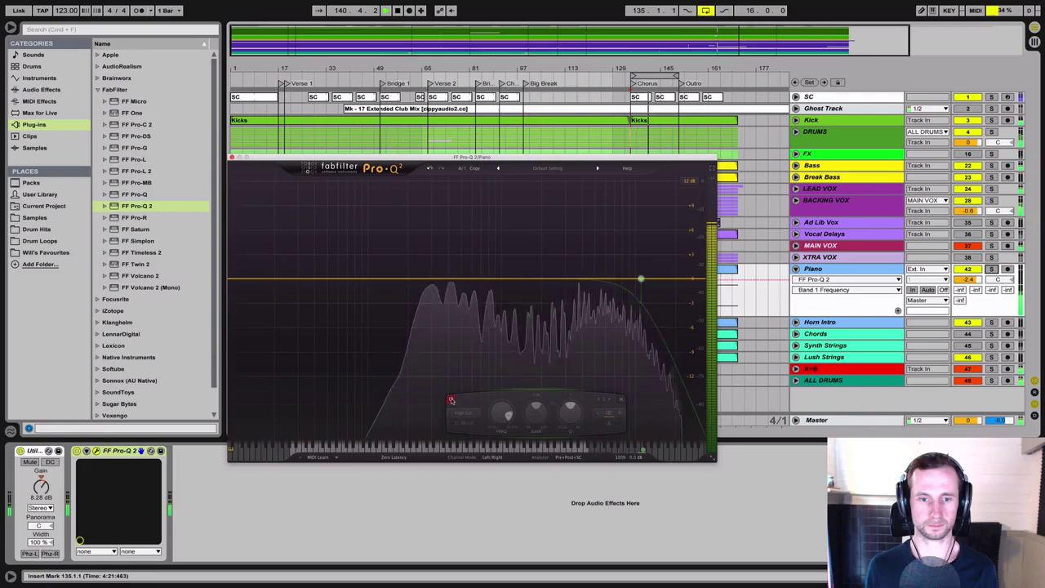
pyautogui.click(451, 400)
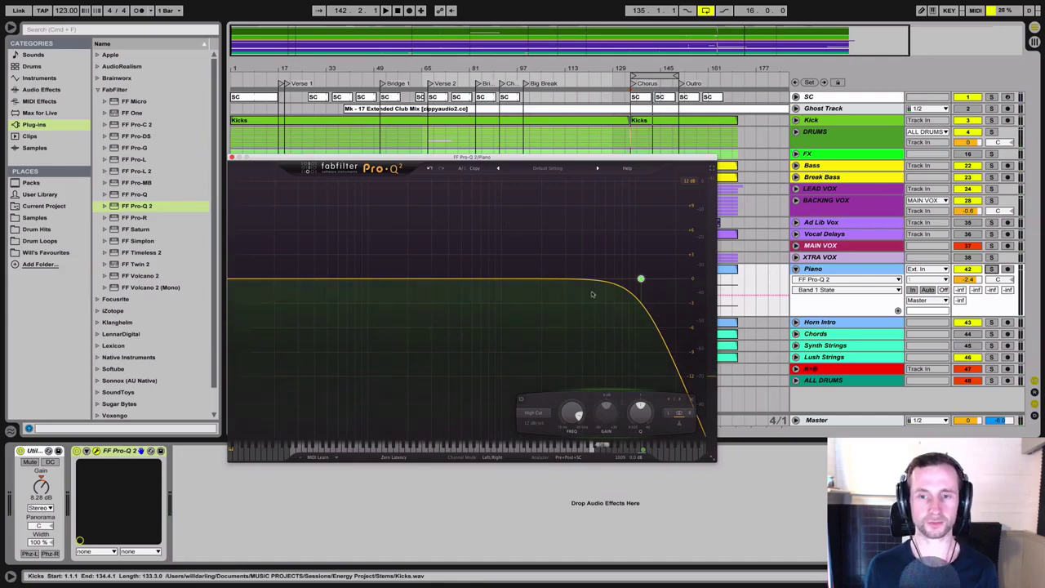
pyautogui.press('space')
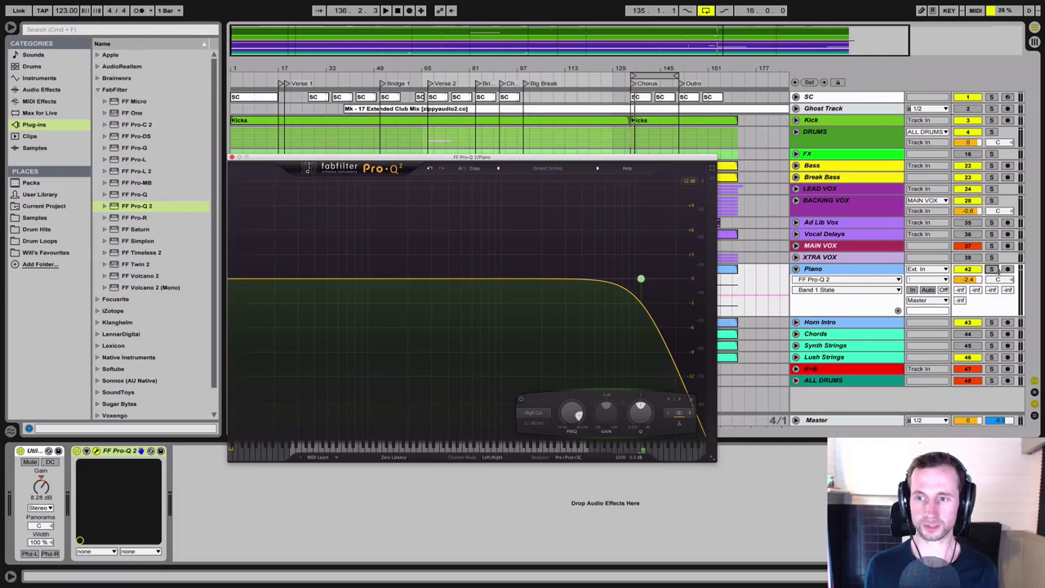
# - Solo the Piano and compare the EQ switched off and on
pyautogui.click(992, 269)
pyautogui.press('space')
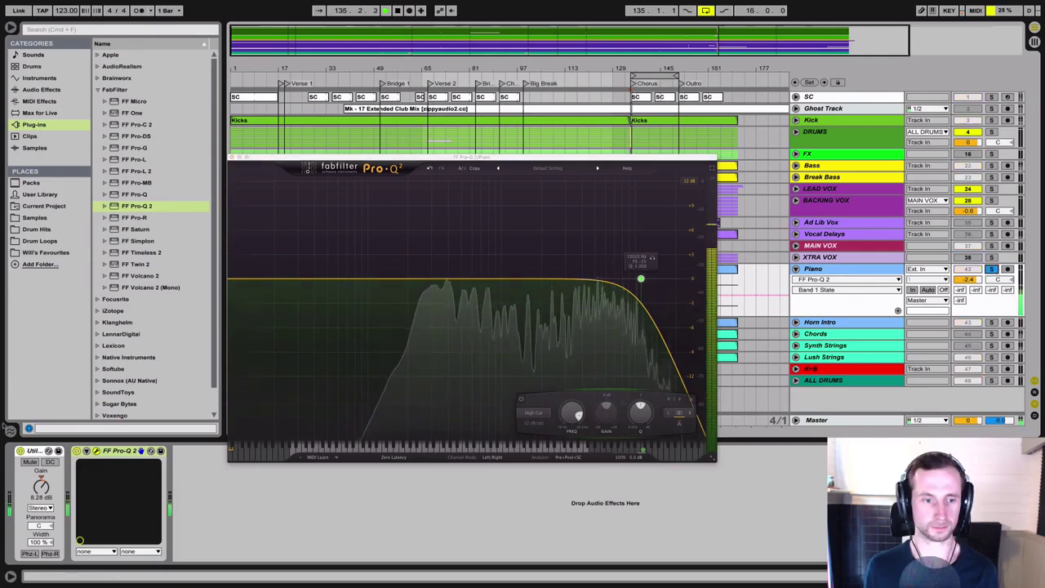
pyautogui.click(76, 451)
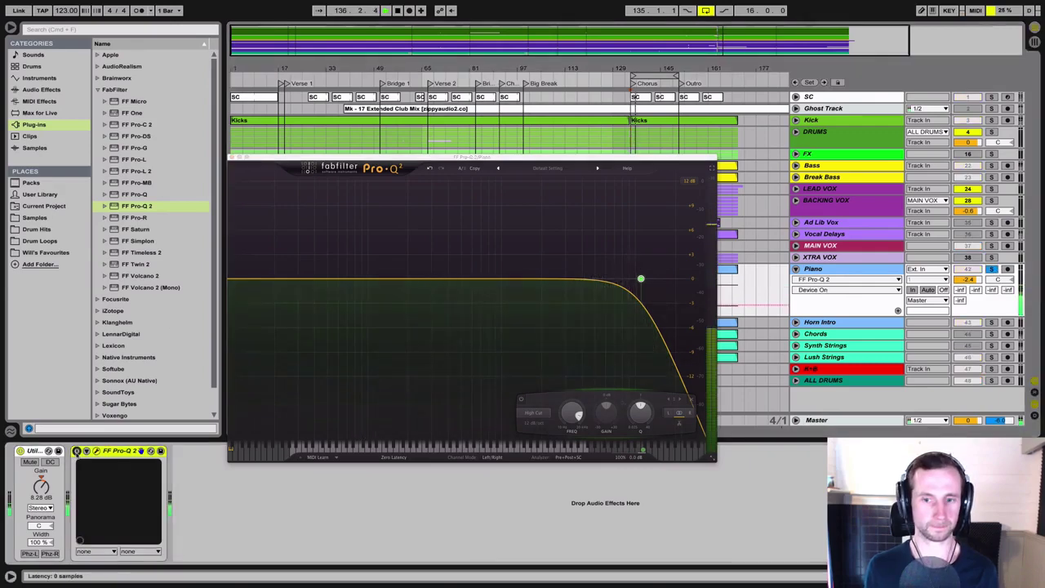
pyautogui.click(76, 451)
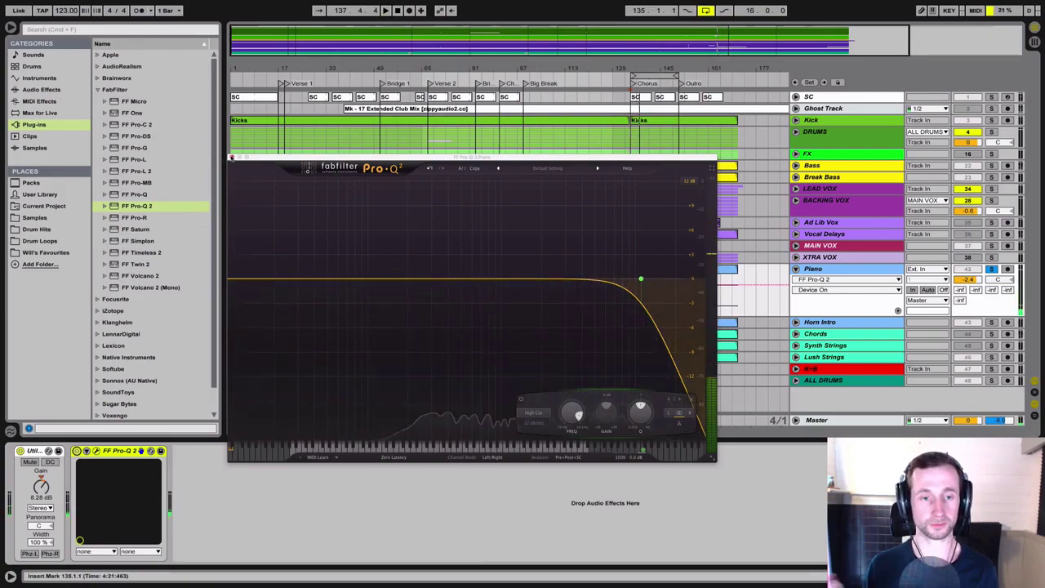
# - Zoom into the Piano clip near bar 135 and boost its clip gain to 23.8 dB
pyautogui.click(232, 156)
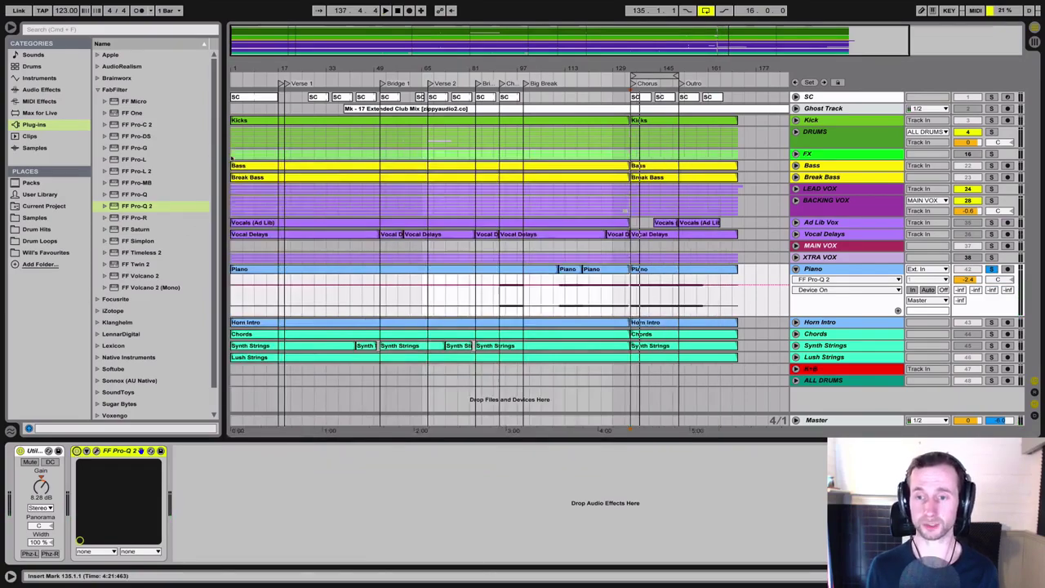
pyautogui.scroll(5, 631, 275)
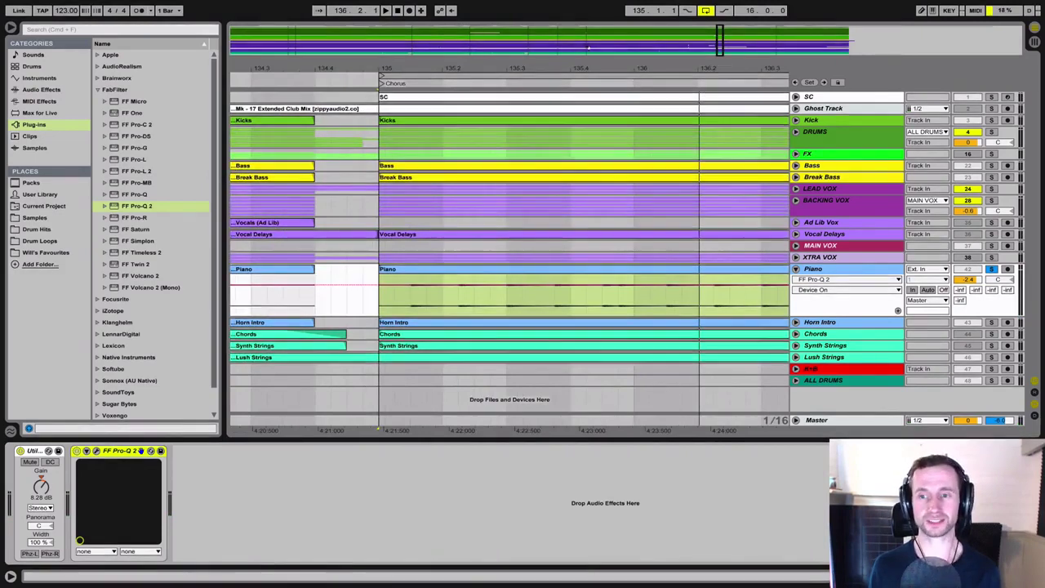
pyautogui.moveTo(575, 64); pyautogui.dragTo(576, 99)
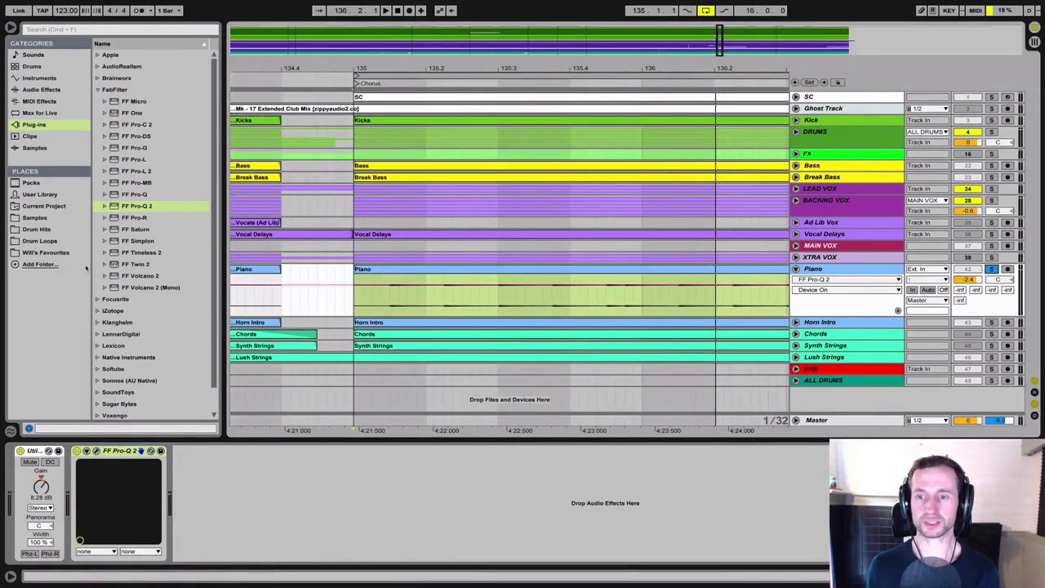
pyautogui.click(98, 89)
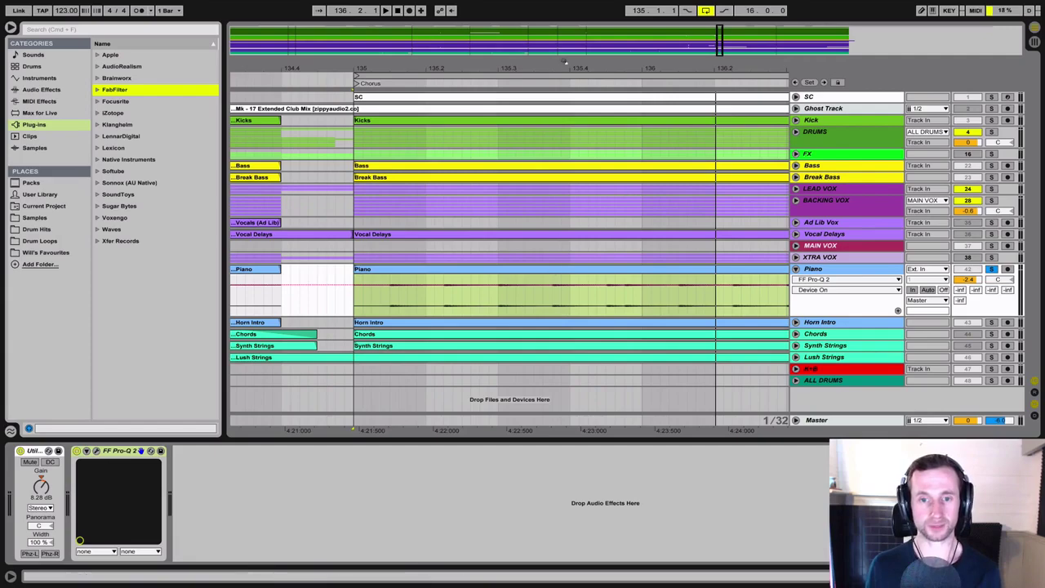
pyautogui.moveTo(565, 69); pyautogui.dragTo(565, 163)
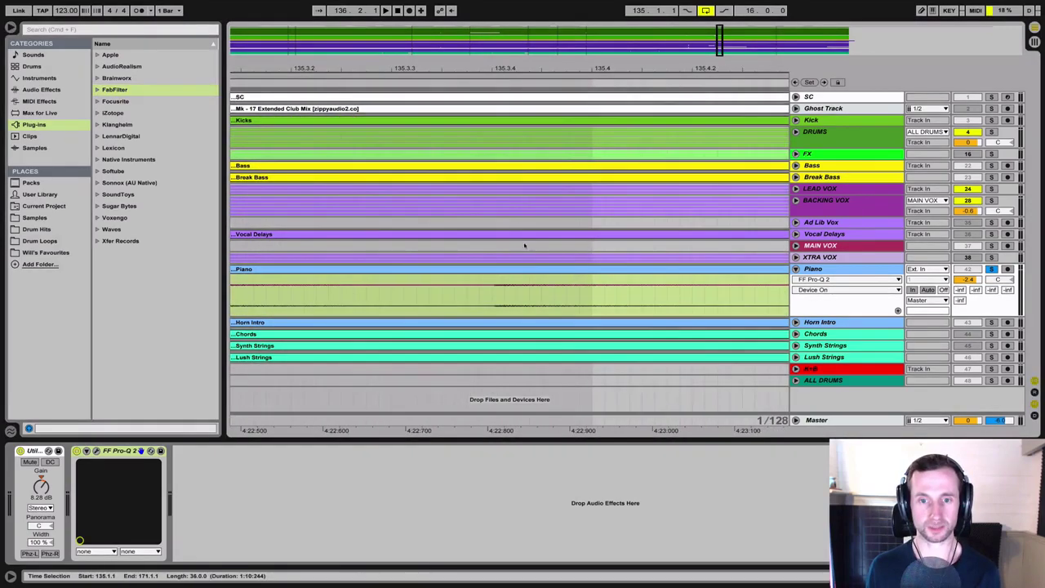
pyautogui.doubleClick(532, 270)
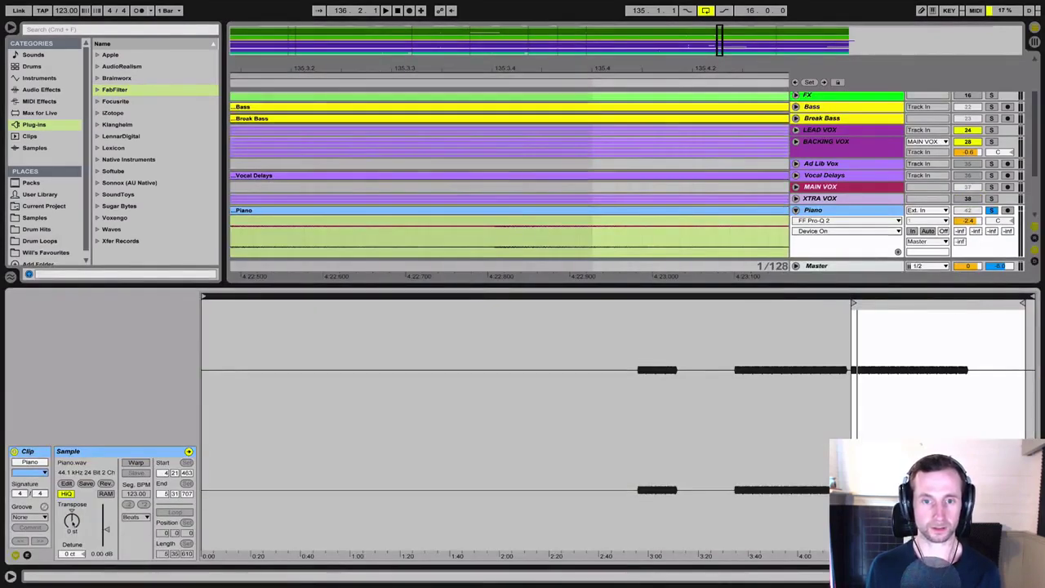
pyautogui.moveTo(106, 529); pyautogui.dragTo(105, 506)
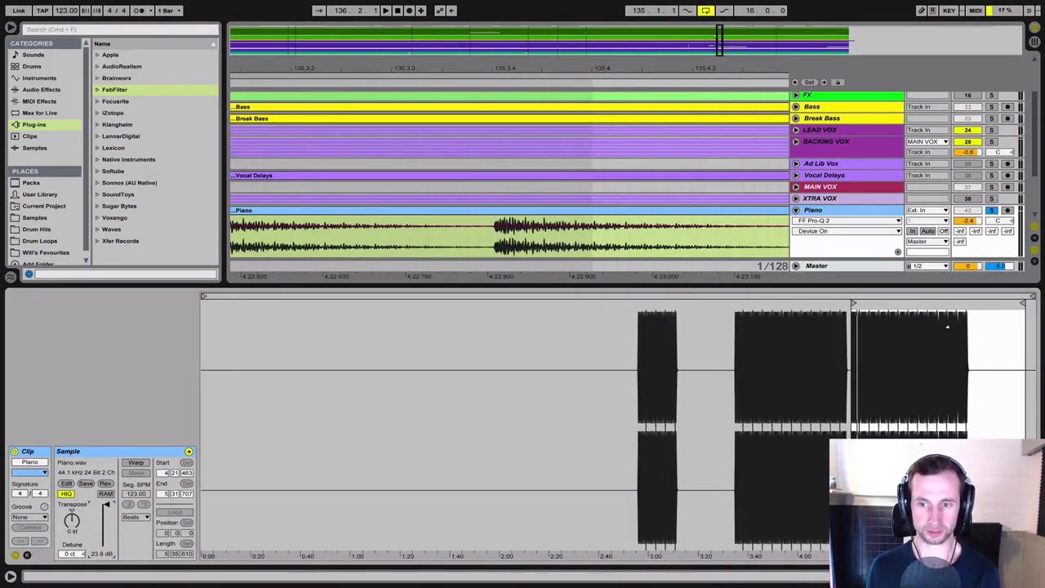
pyautogui.moveTo(871, 304)
pyautogui.mouseDown()
pyautogui.moveTo(871, 384)
pyautogui.moveTo(873, 303)
pyautogui.mouseUp()
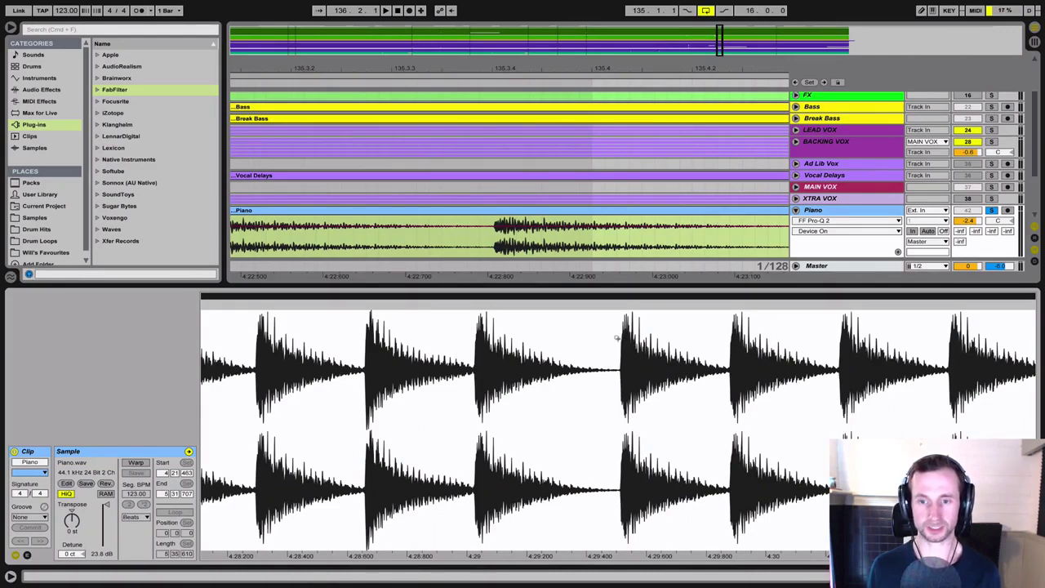
# - Reset the Piano clip gain to 0 dB and return to the device chain
pyautogui.click(100, 555)
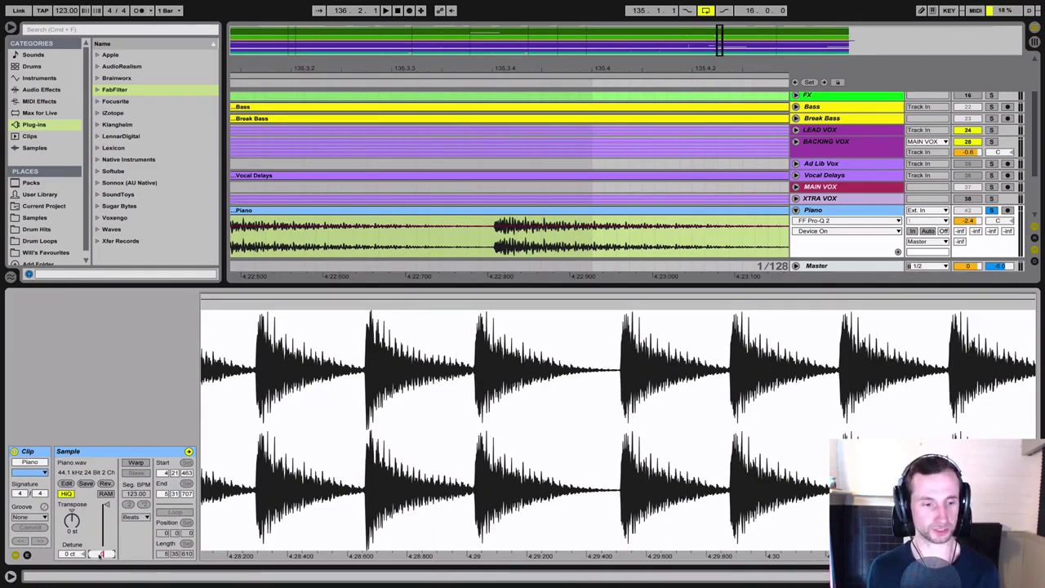
pyautogui.write('0')
pyautogui.press('Delete')
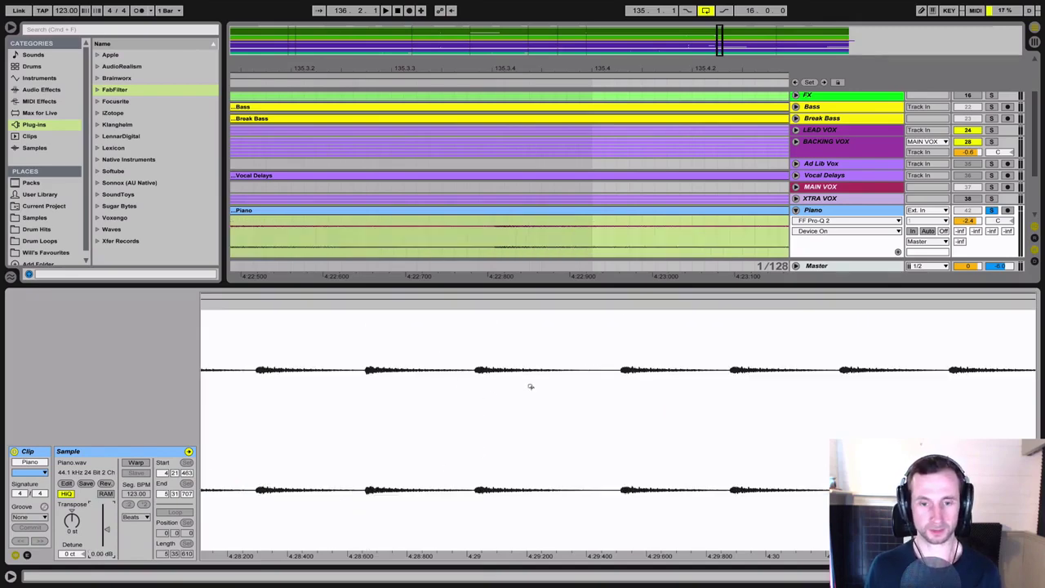
pyautogui.hotkey('shift', 'Tab')
pyautogui.press('space')
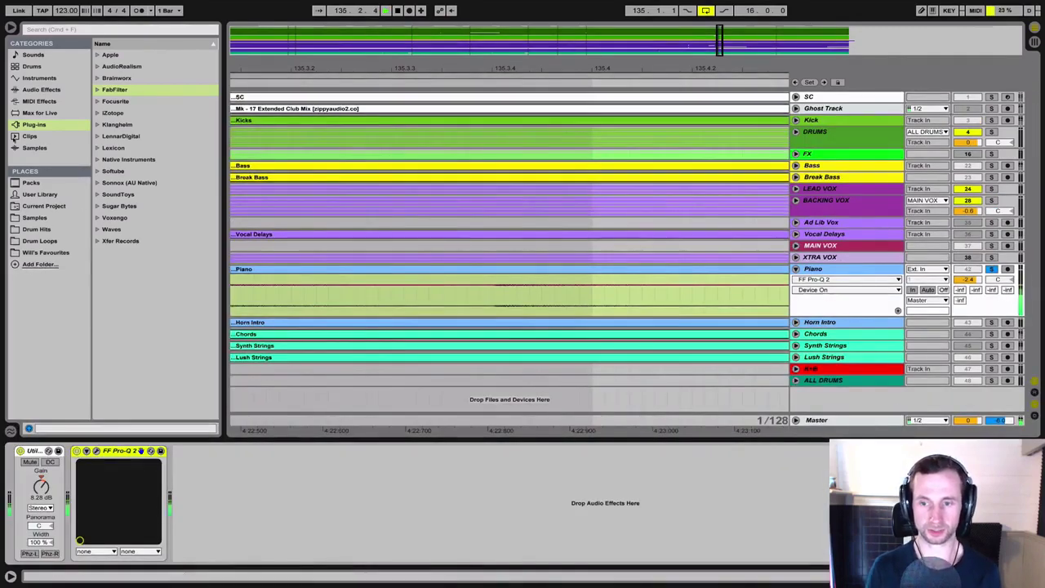
pyautogui.press('space')
# - Expand the FabFilter folder, abandon a second Pro-Q 2 insert, and select FF Pro-C 2
pyautogui.click(33, 124)
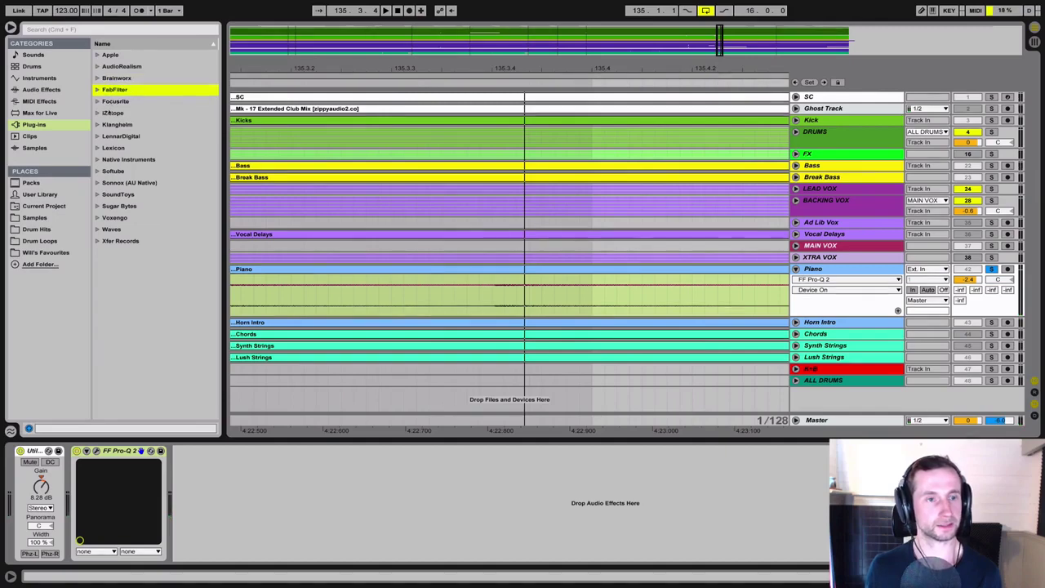
pyautogui.press('Right')
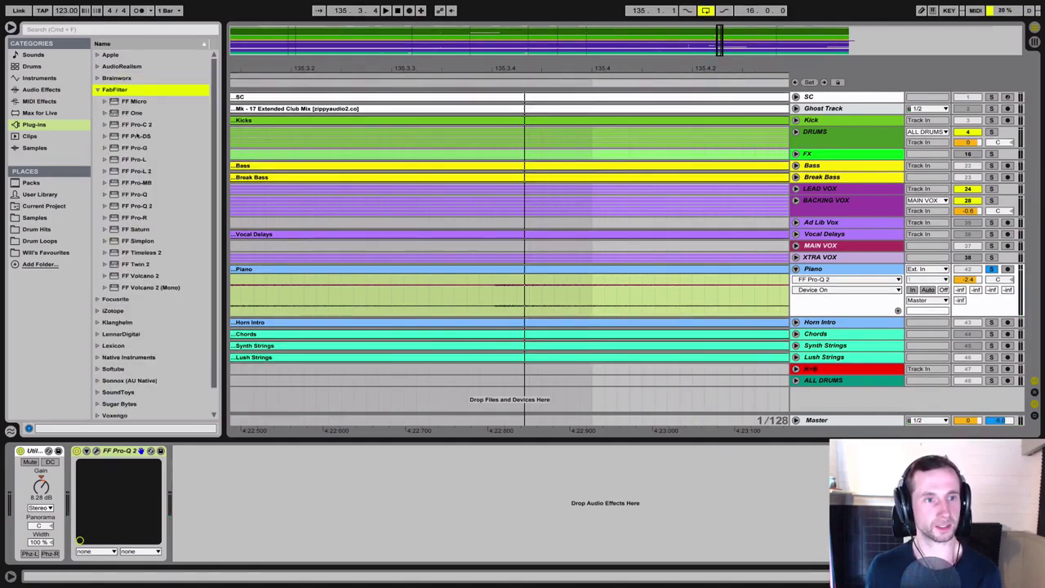
pyautogui.click(135, 159)
pyautogui.click(136, 182)
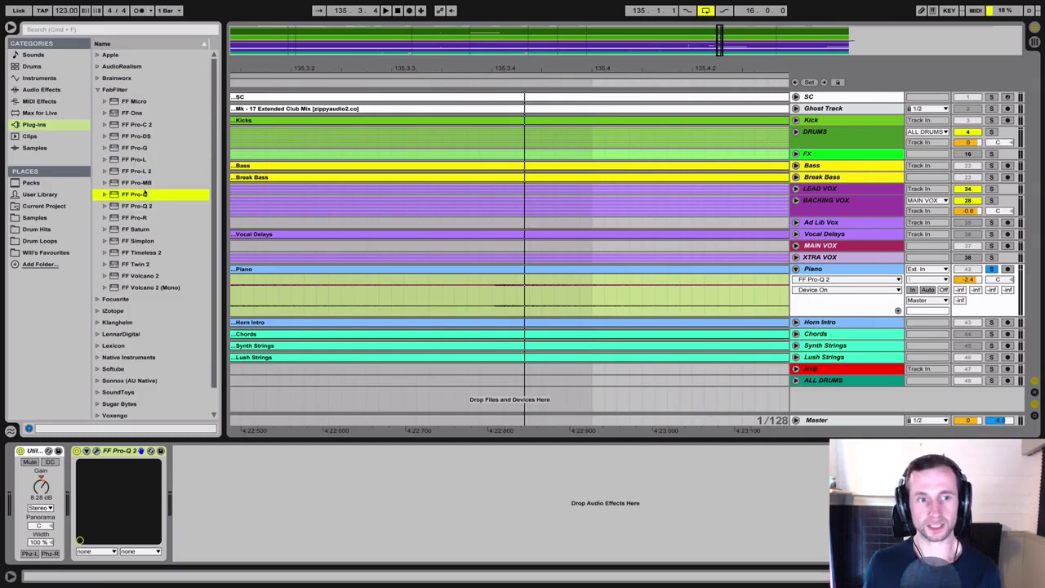
pyautogui.moveTo(135, 206); pyautogui.dragTo(199, 479)
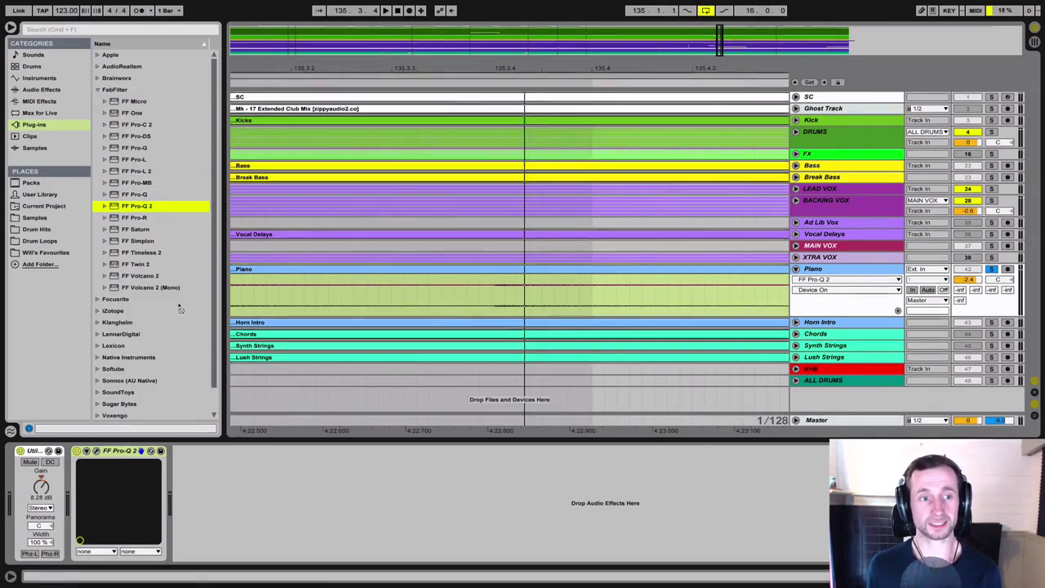
pyautogui.moveTo(199, 476); pyautogui.dragTo(135, 217)
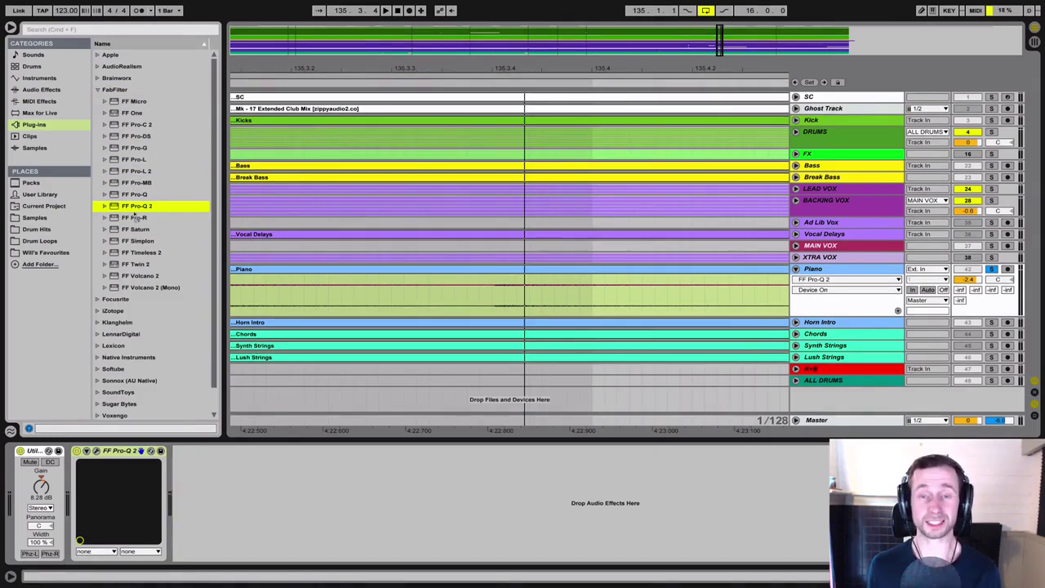
pyautogui.click(133, 124)
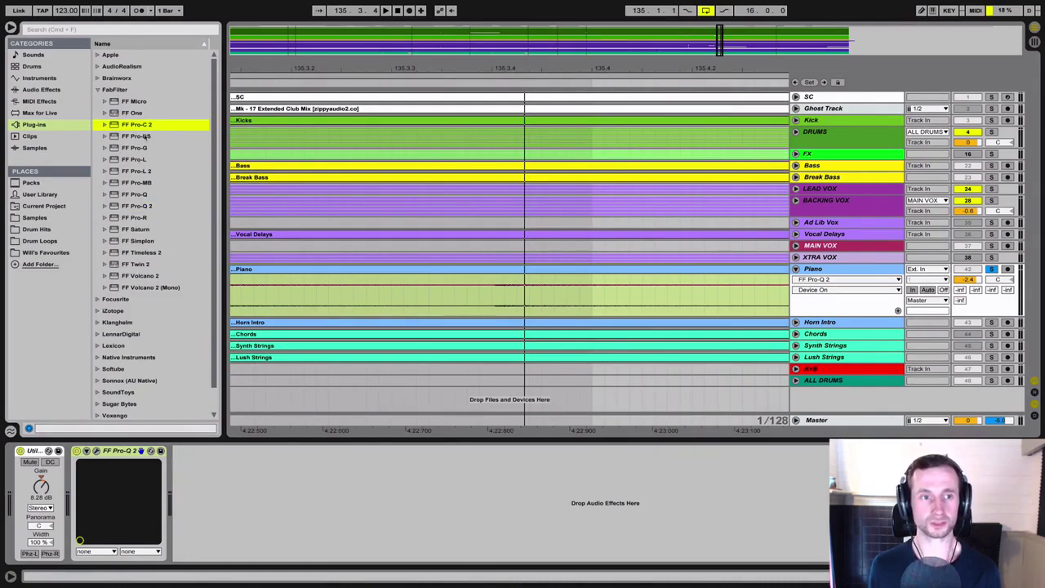
# - Insert FF Pro-C 2 on the Piano chain with a lower threshold and adjusted knee
pyautogui.moveTo(178, 435); pyautogui.dragTo(198, 479)
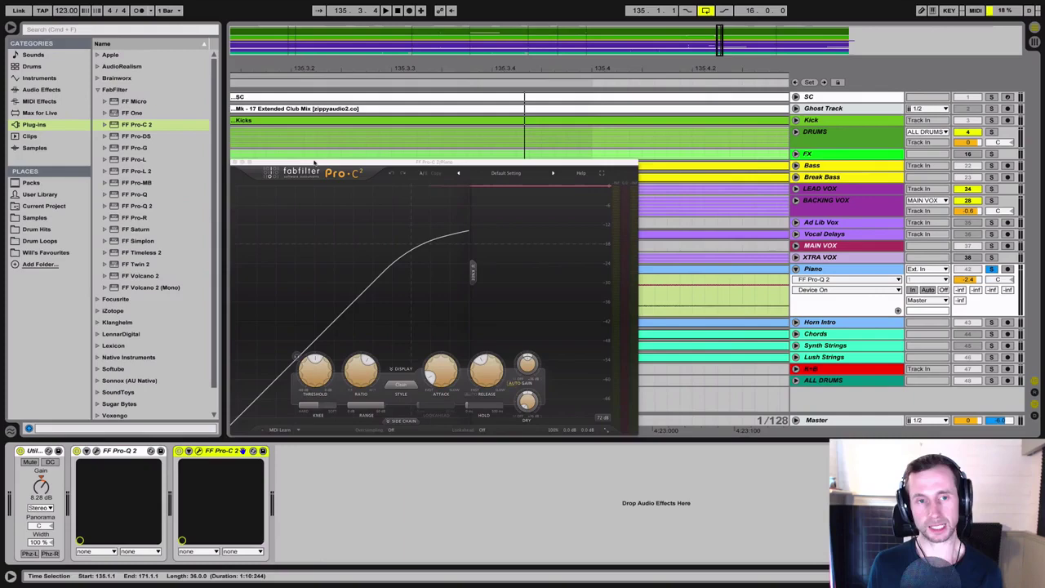
pyautogui.moveTo(314, 163); pyautogui.dragTo(339, 132)
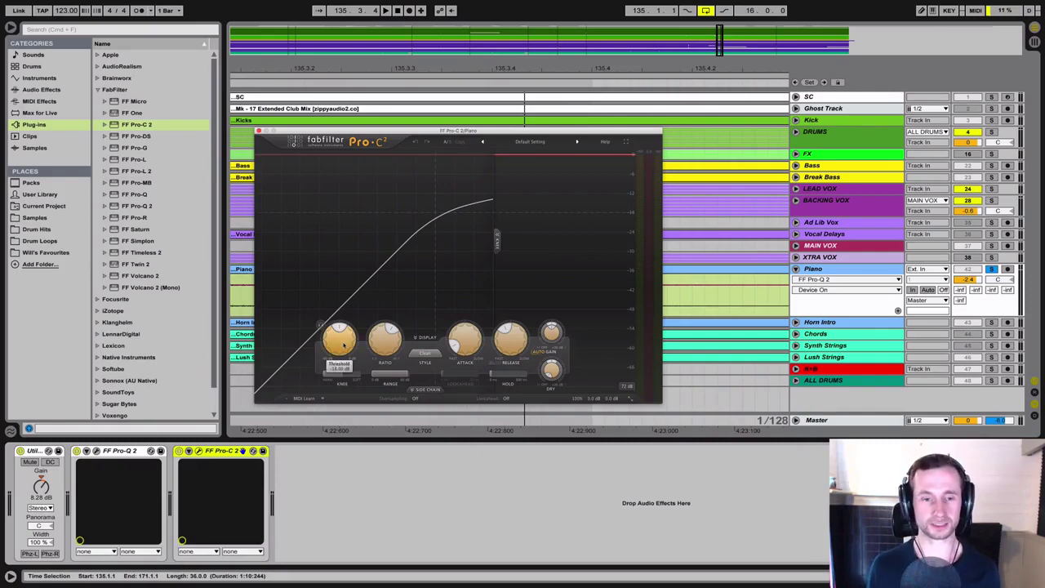
pyautogui.moveTo(343, 345); pyautogui.dragTo(365, 347)
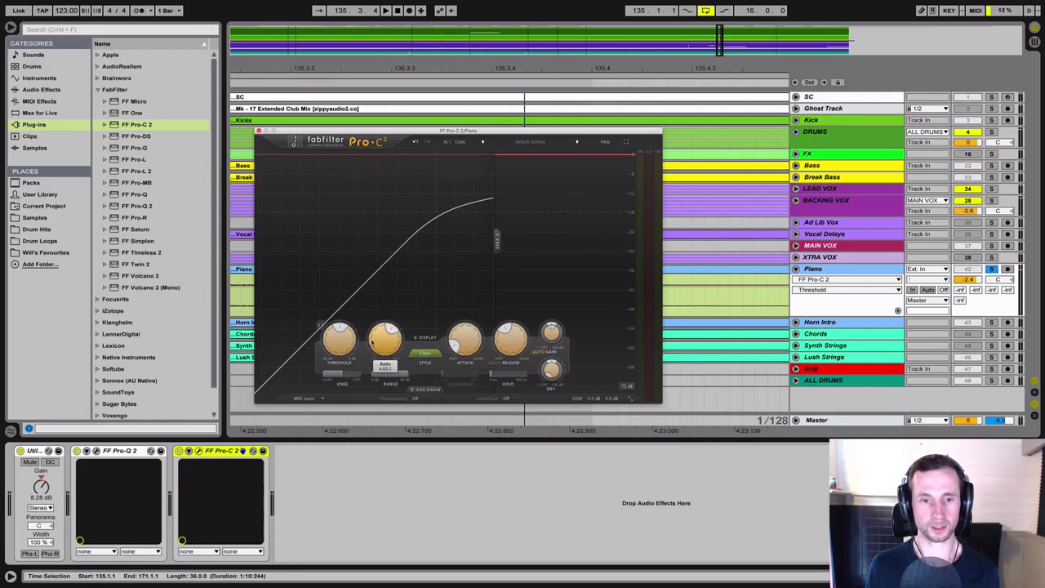
pyautogui.click(334, 373)
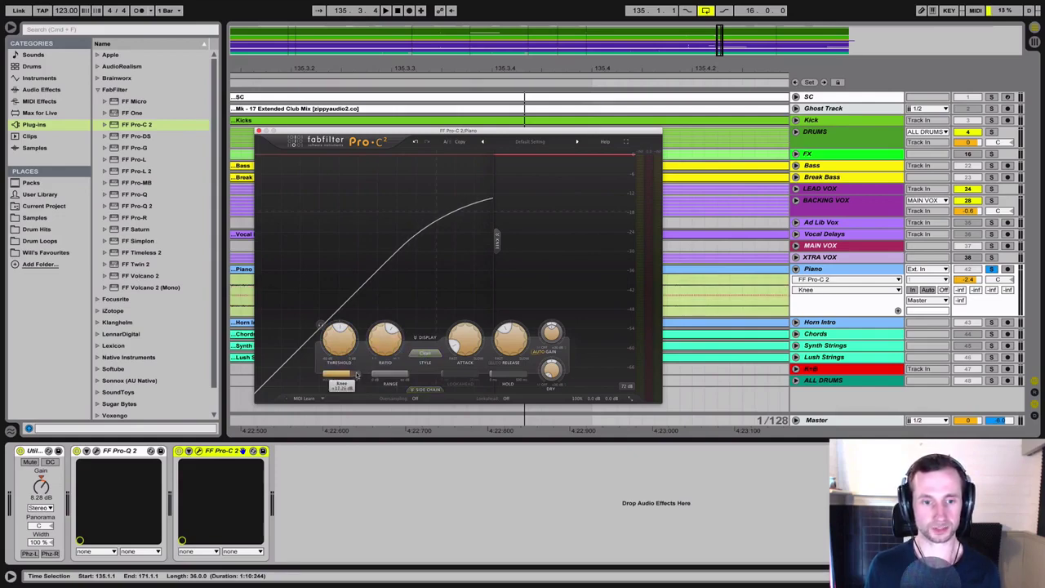
pyautogui.press('space')
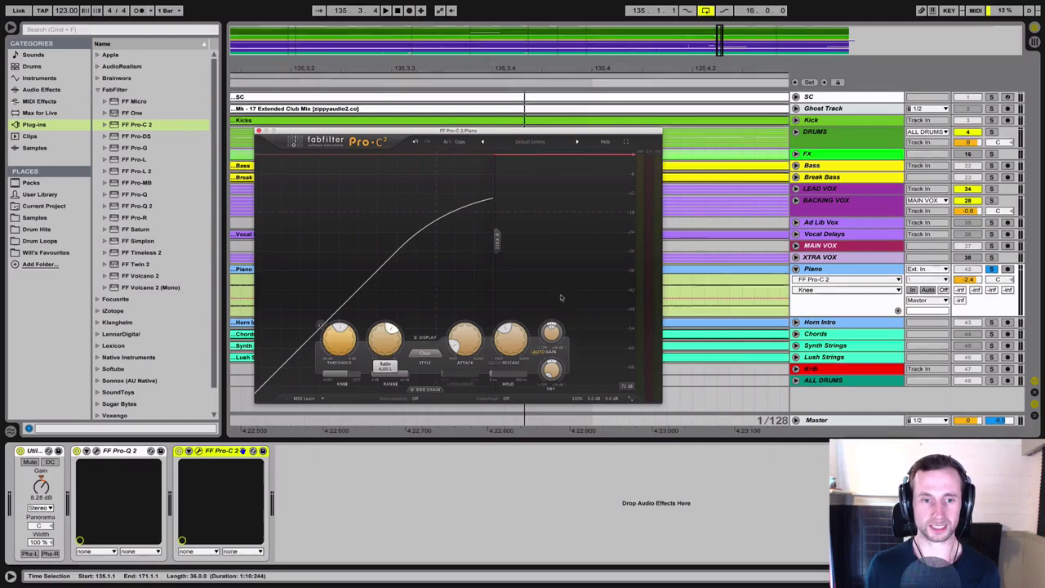
pyautogui.moveTo(343, 349); pyautogui.dragTo(346, 363)
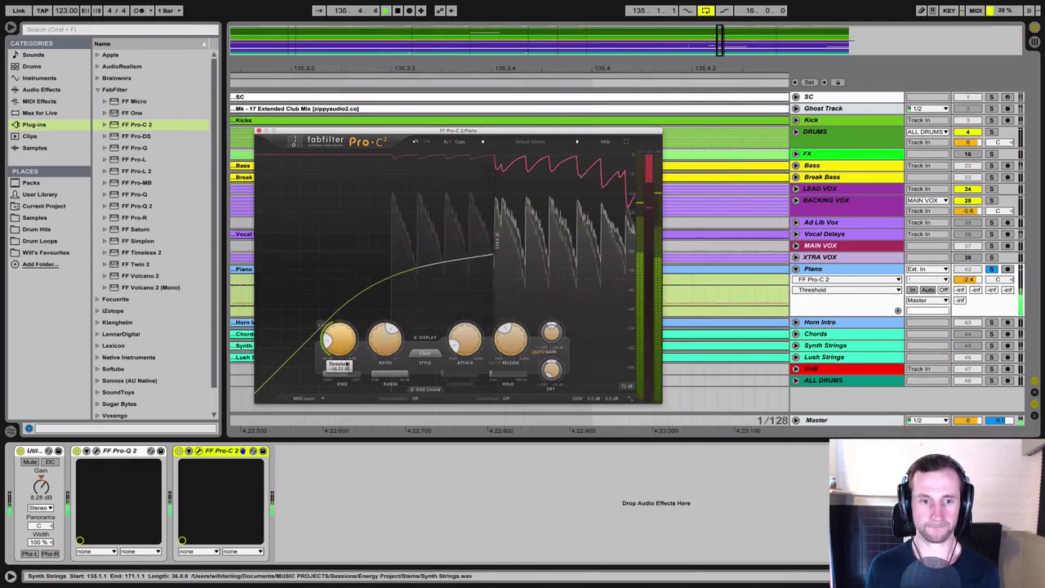
pyautogui.moveTo(464, 338)
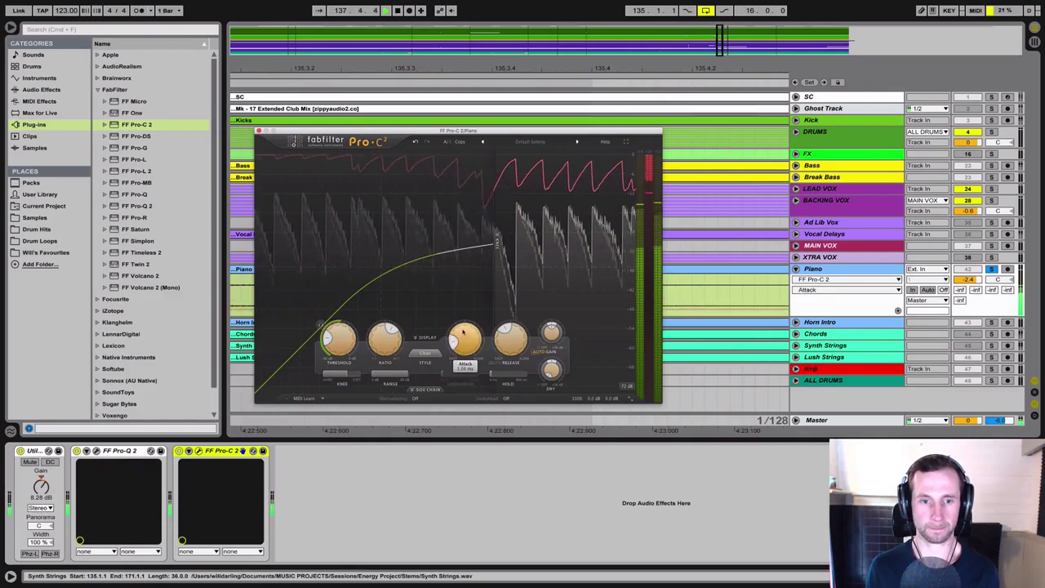
# - Slow the attack to about 15.58 ms, add +0.95 dB wet gain, and A/B the compressor
pyautogui.moveTo(460, 343)
pyautogui.mouseDown()
pyautogui.moveTo(467, 297)
pyautogui.moveTo(463, 341)
pyautogui.mouseUp()
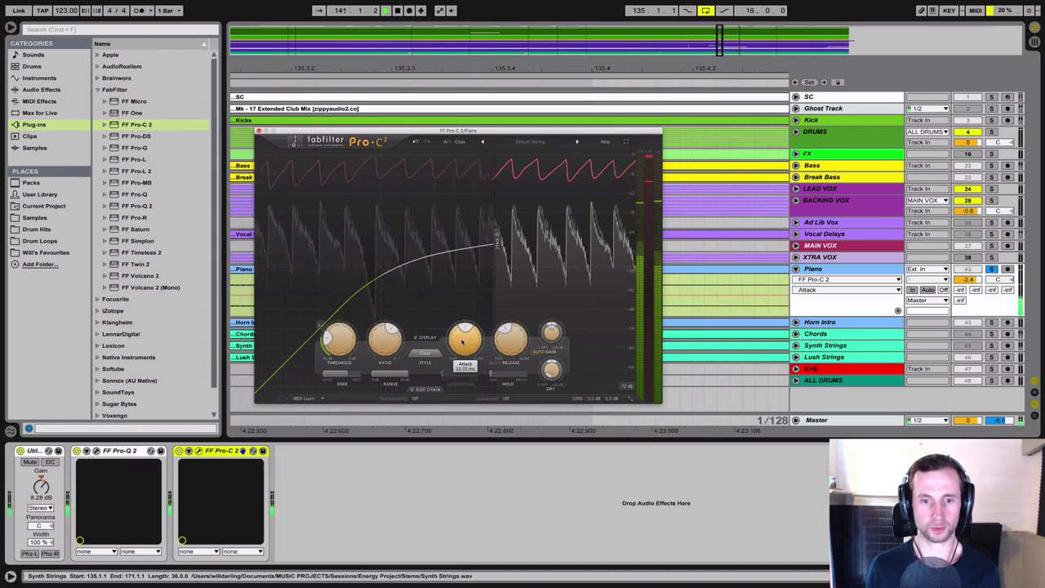
pyautogui.moveTo(510, 338)
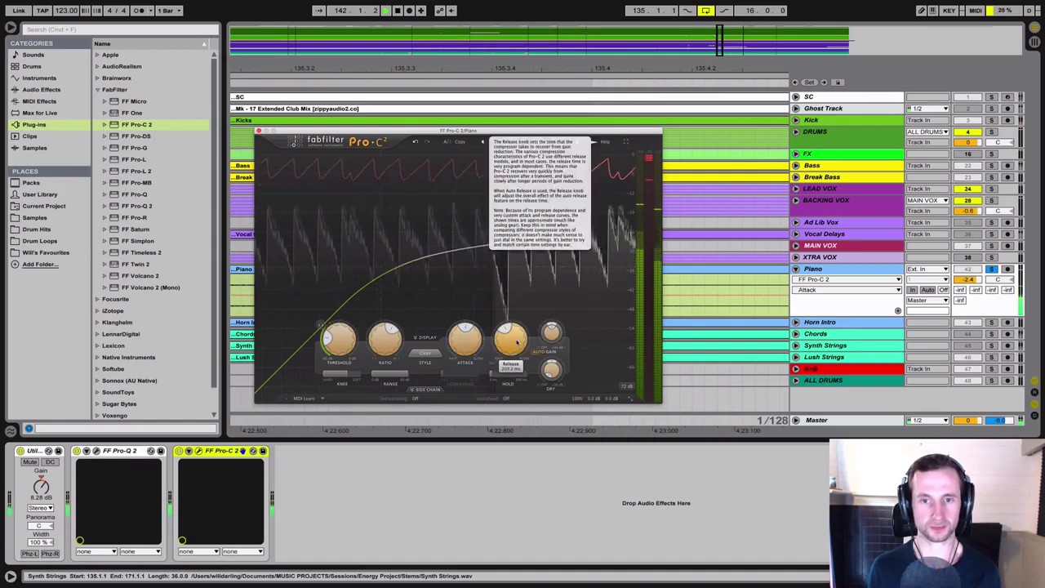
pyautogui.moveTo(552, 332); pyautogui.dragTo(560, 294)
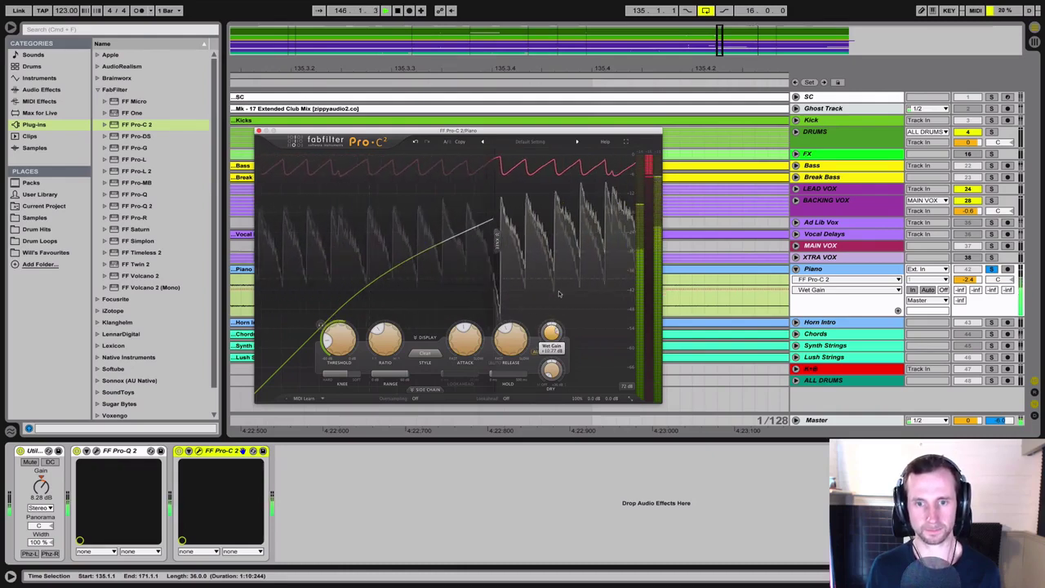
pyautogui.click(179, 451)
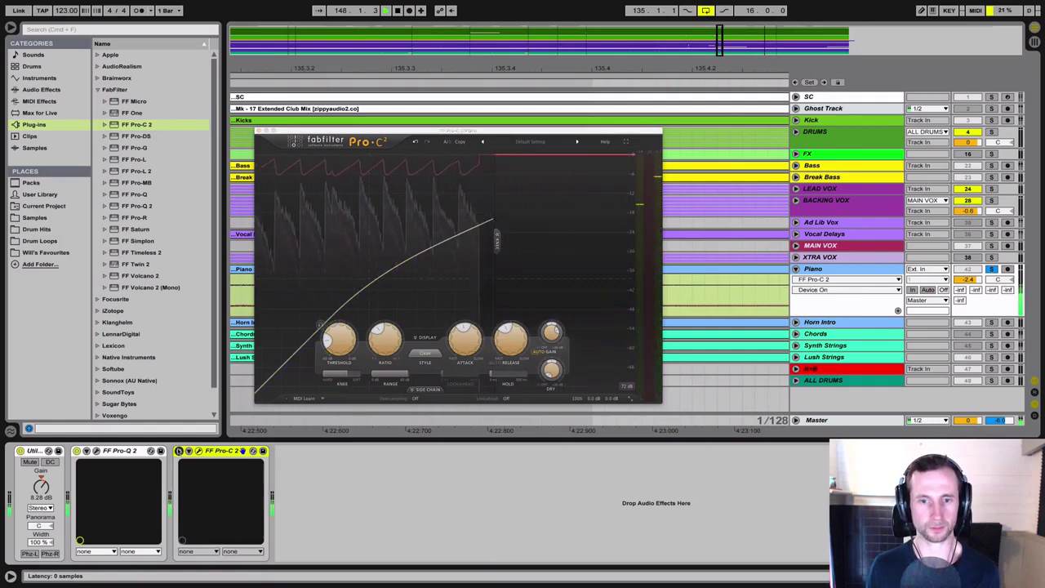
pyautogui.click(179, 451)
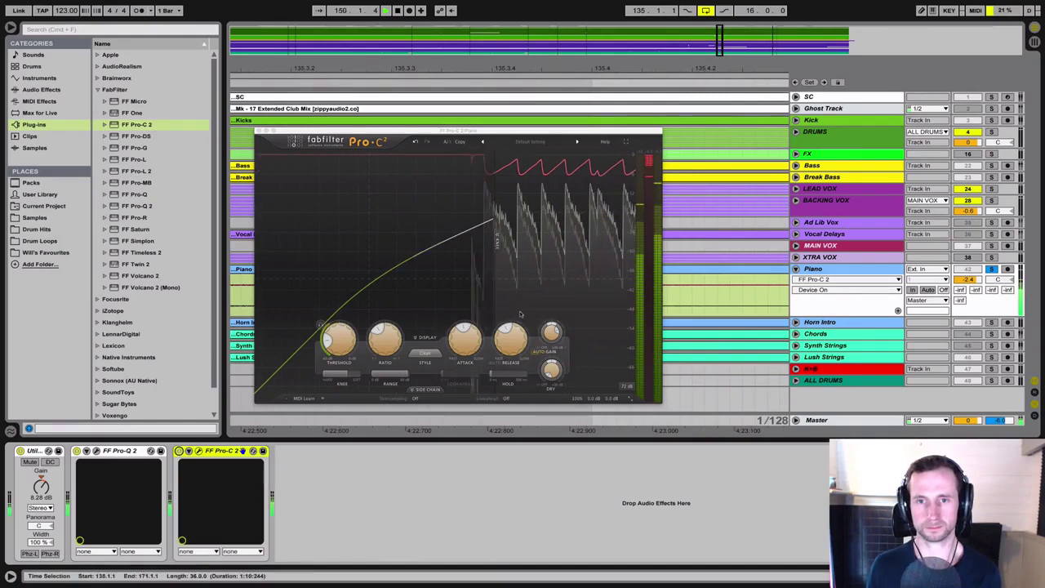
pyautogui.click(198, 451)
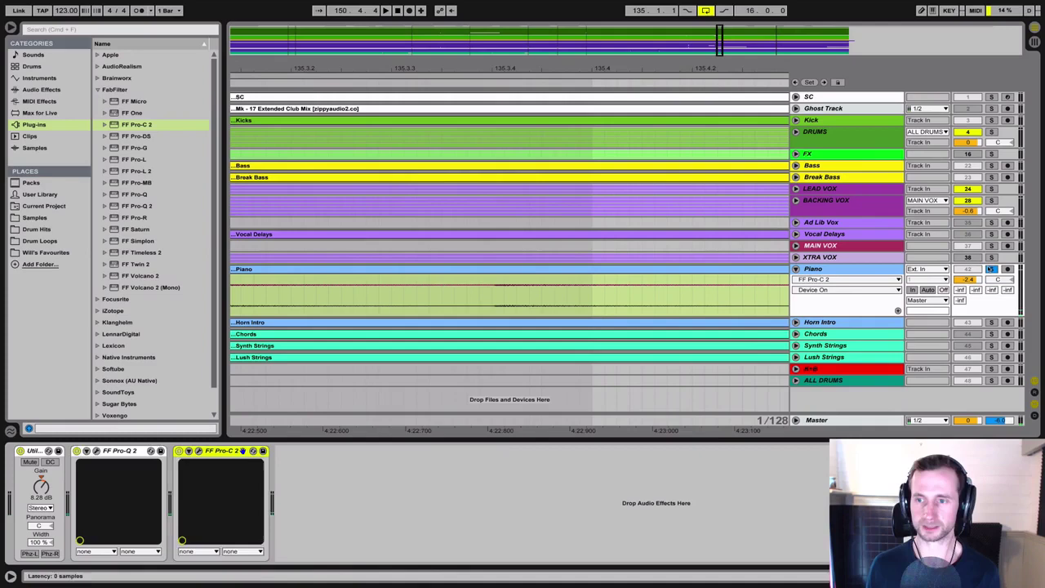
# - Replace Pro-C 2 with a Saturator inserted after Pro-Q 2 on Piano
pyautogui.press('Delete')
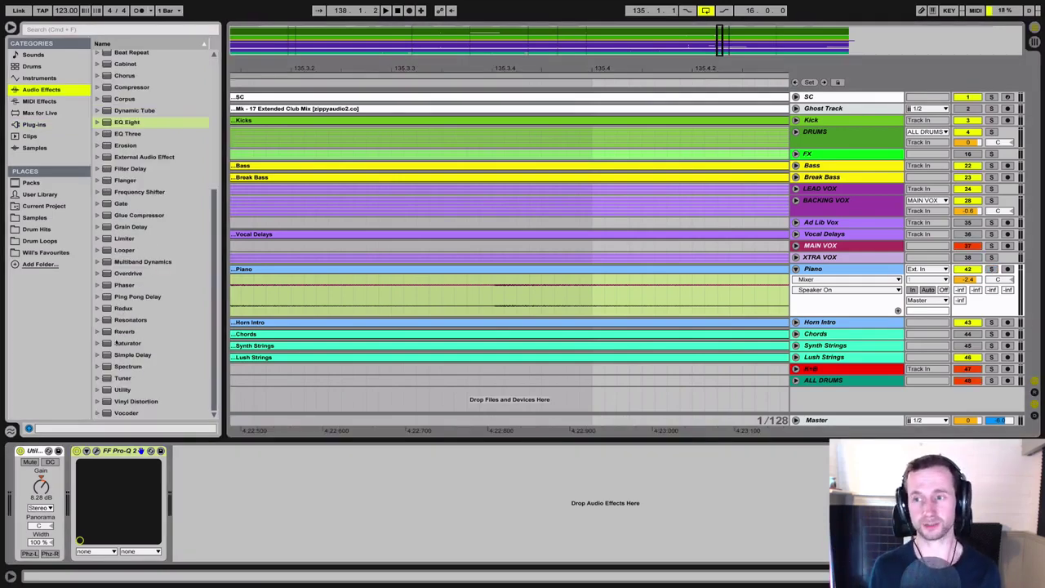
pyautogui.click(117, 344)
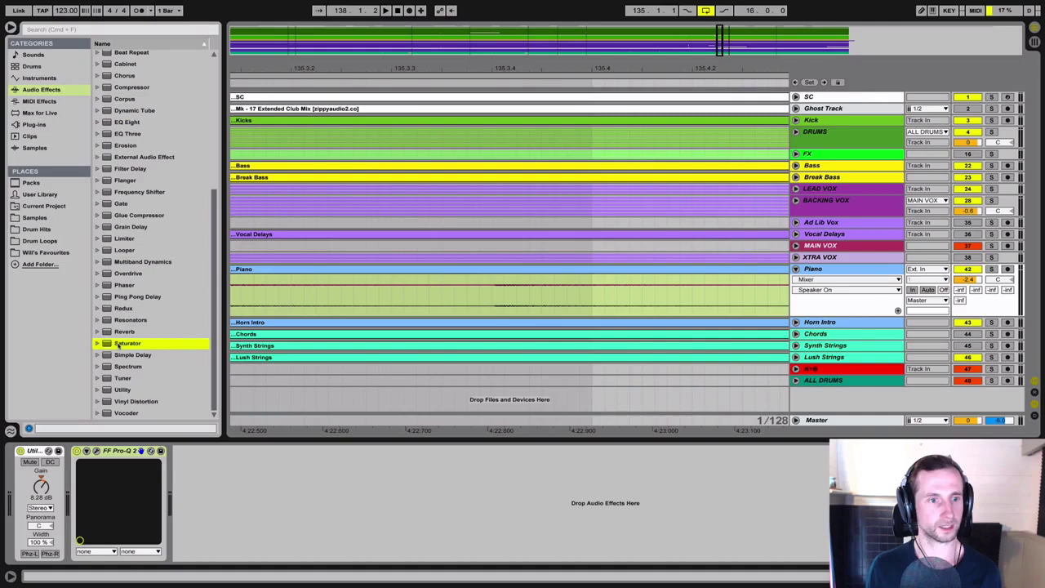
pyautogui.moveTo(234, 426)
pyautogui.mouseDown()
pyautogui.moveTo(230, 489)
pyautogui.moveTo(232, 478)
pyautogui.mouseUp()
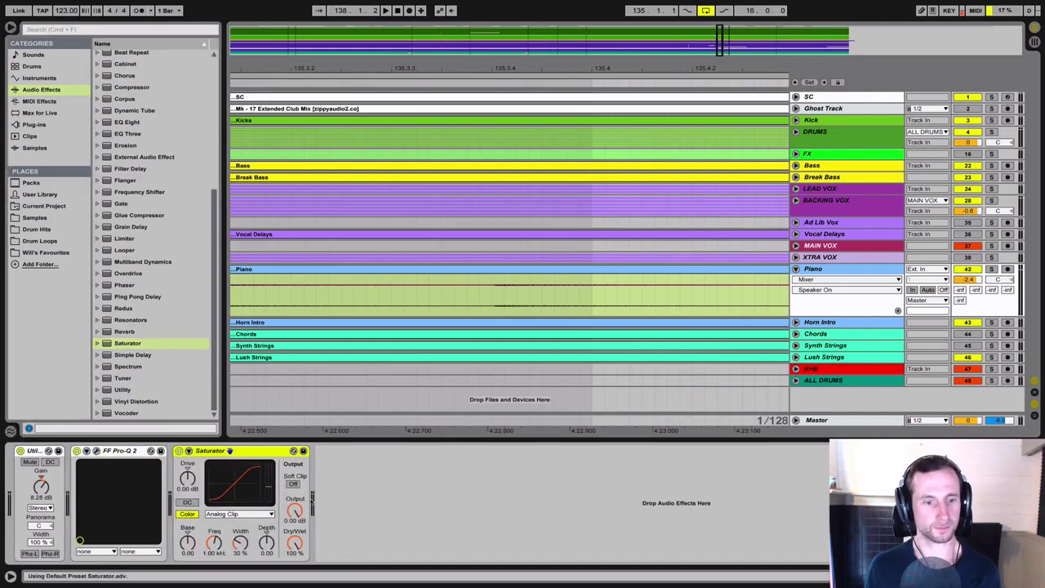
# - Raise the Saturator drive and lower its output level to compensate
pyautogui.click(187, 481)
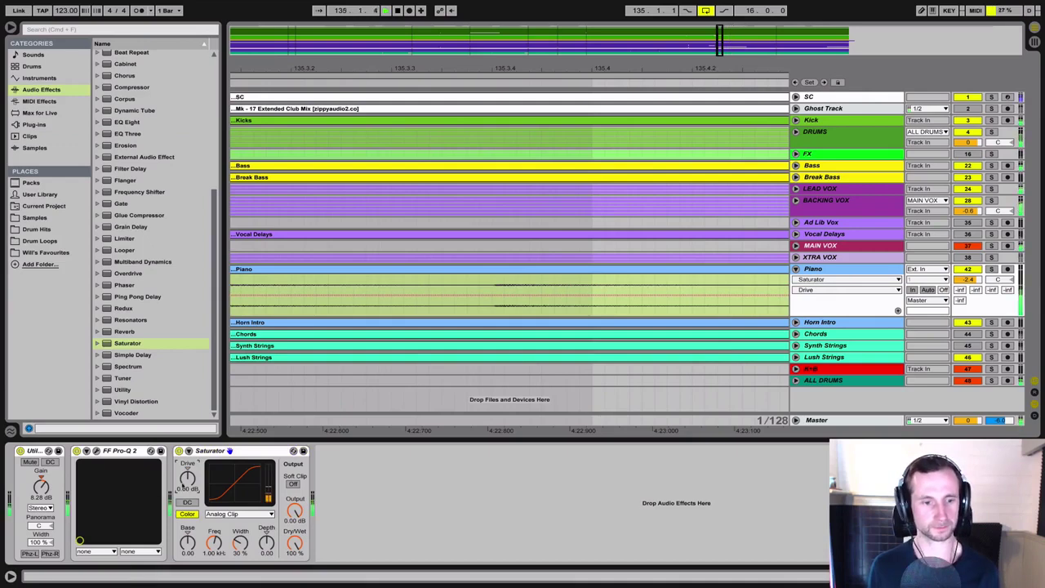
pyautogui.moveTo(187, 480); pyautogui.dragTo(187, 457)
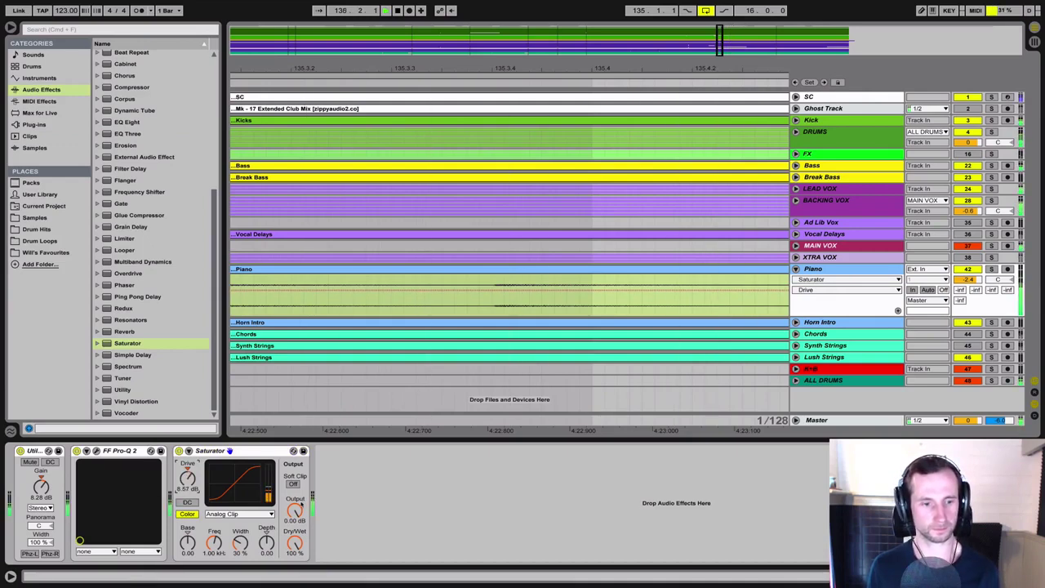
pyautogui.click(294, 510)
pyautogui.moveTo(294, 510); pyautogui.dragTo(294, 518)
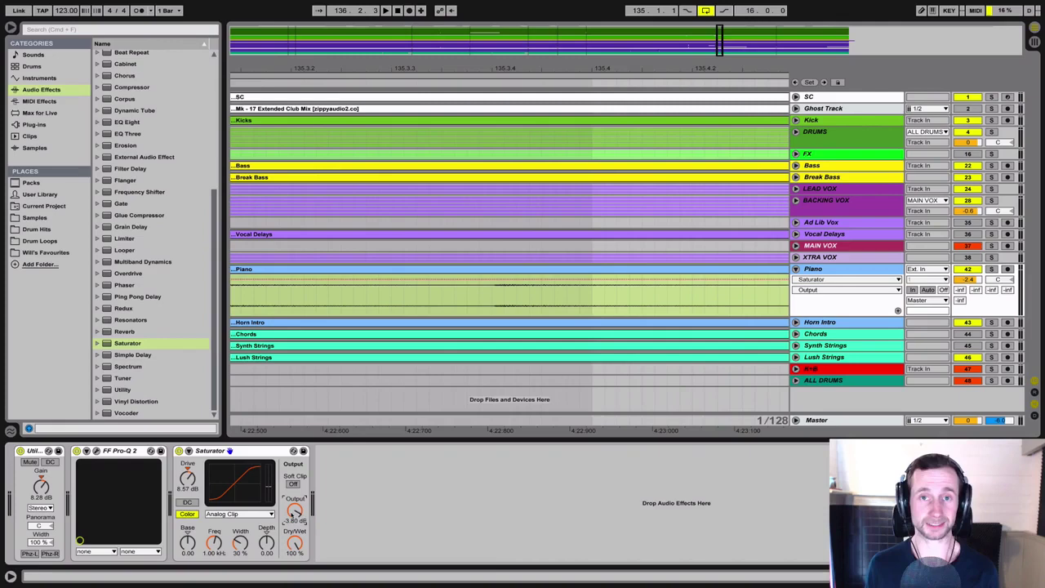
pyautogui.moveTo(294, 510); pyautogui.dragTo(297, 513)
# - A/B the Saturator with the Piano soloed, leaving it switched on
pyautogui.press('space')
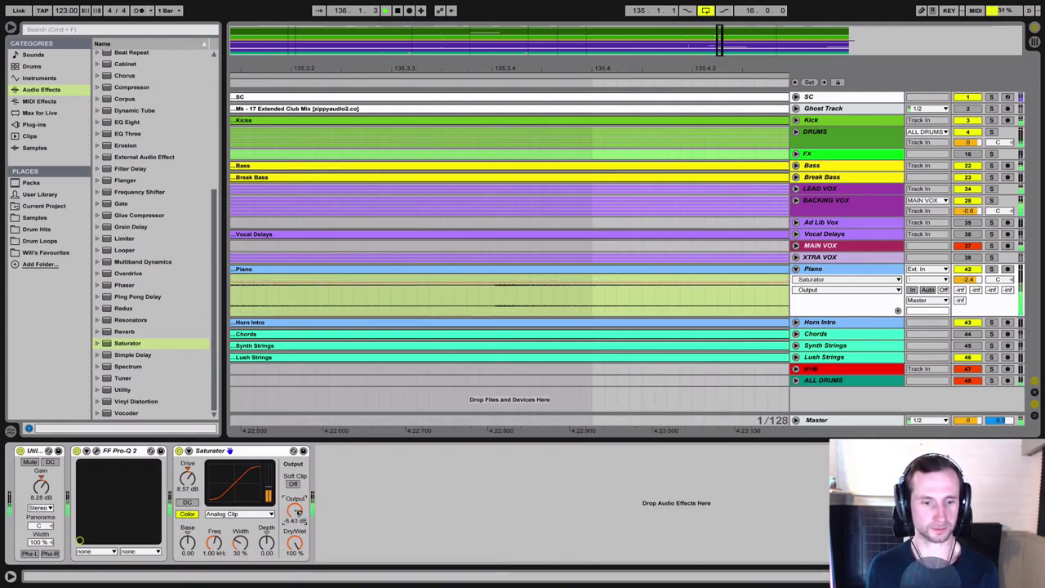
pyautogui.click(179, 451)
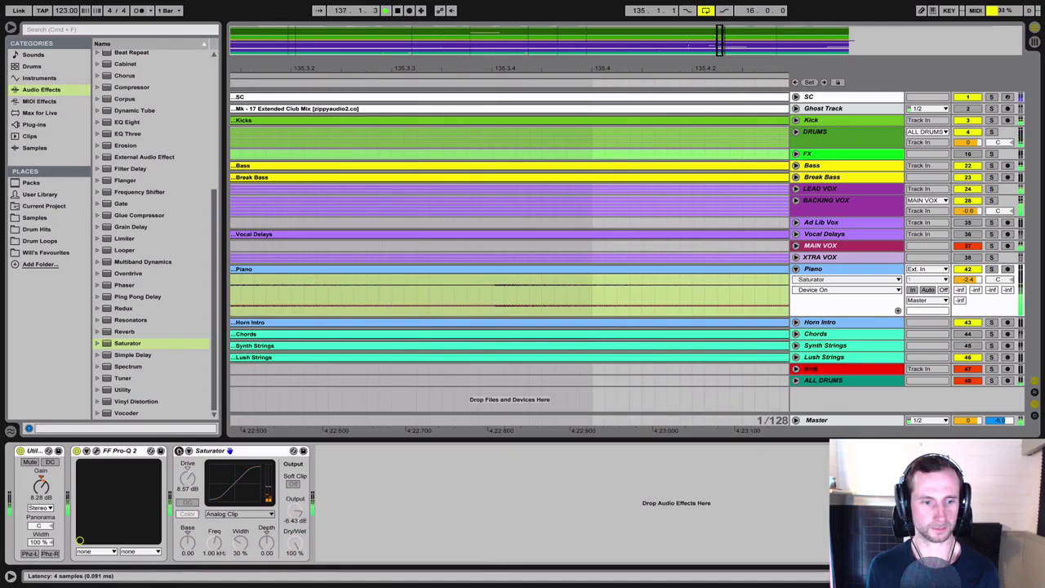
pyautogui.click(179, 451)
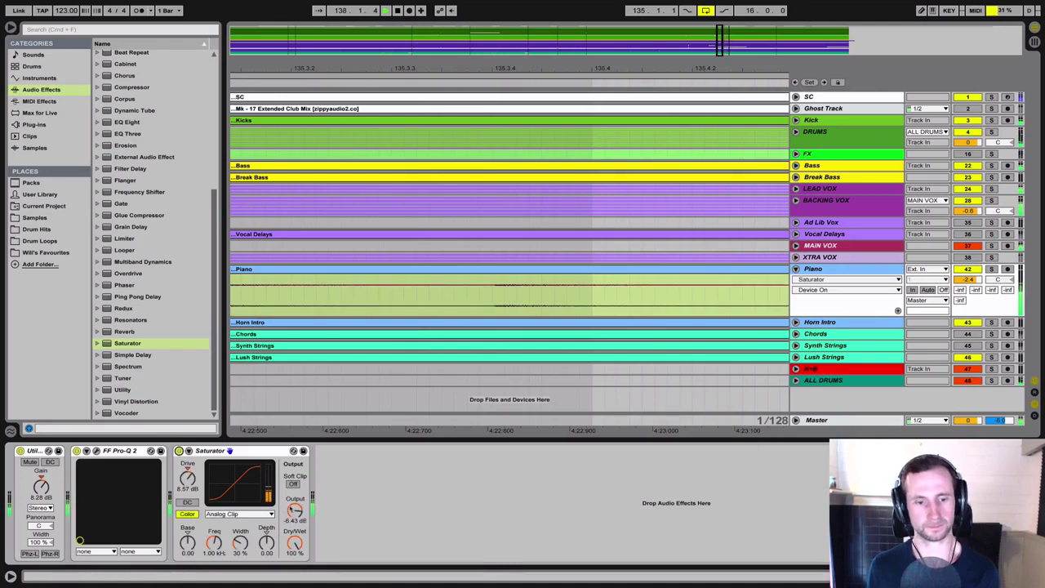
pyautogui.click(295, 510)
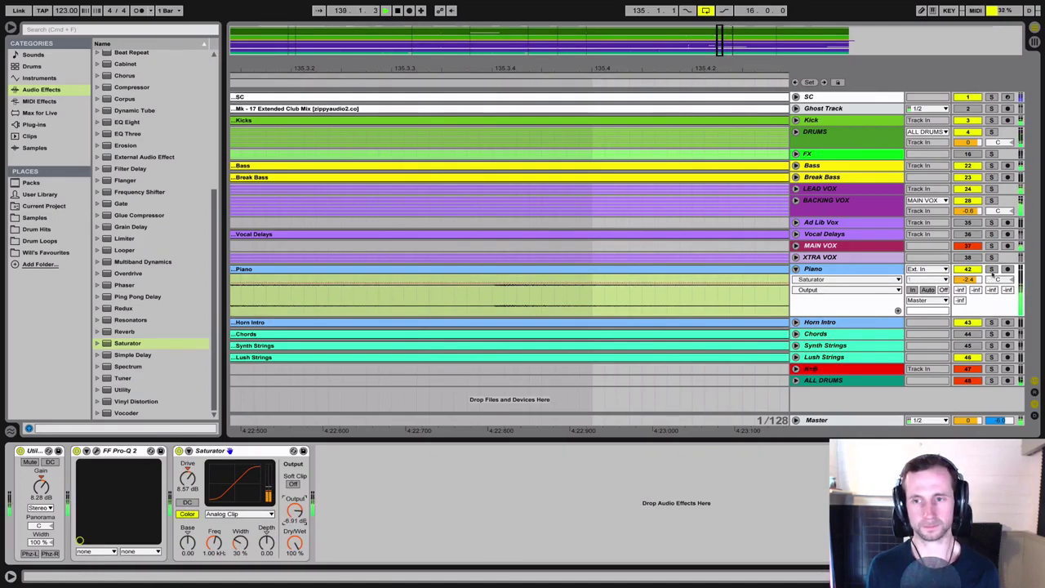
pyautogui.click(991, 269)
pyautogui.click(179, 451)
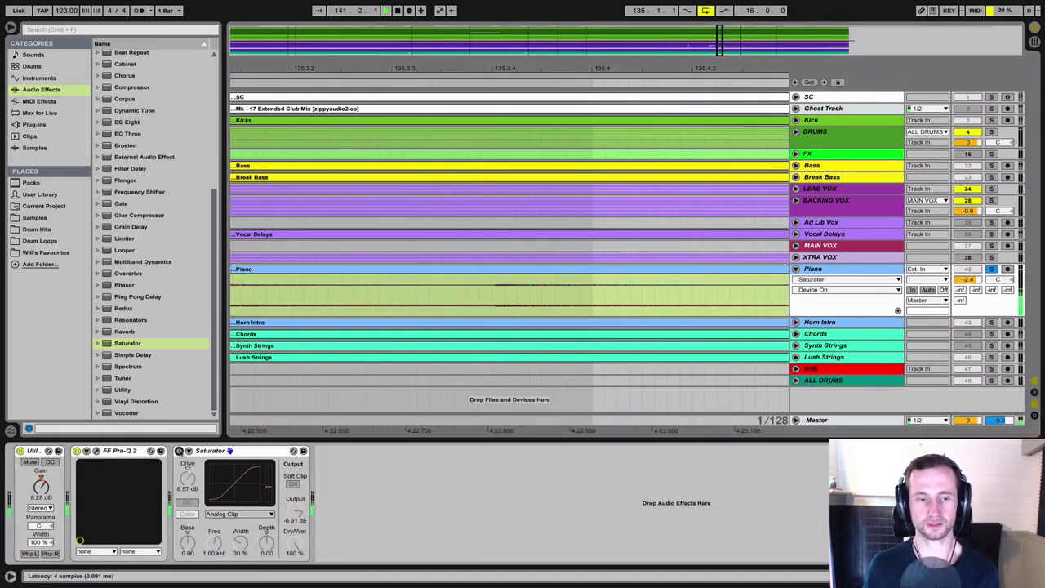
pyautogui.click(179, 450)
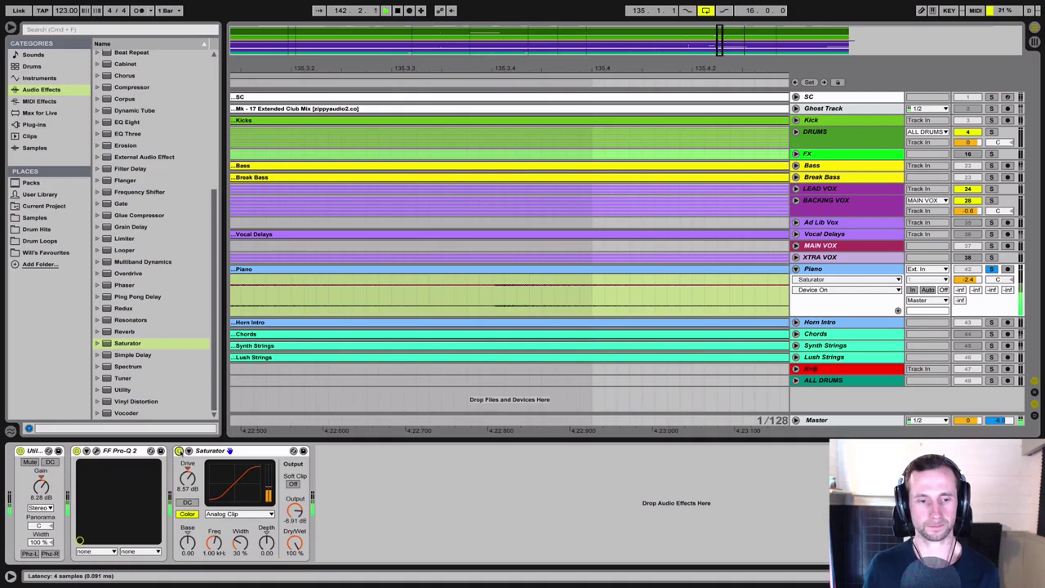
pyautogui.click(179, 451)
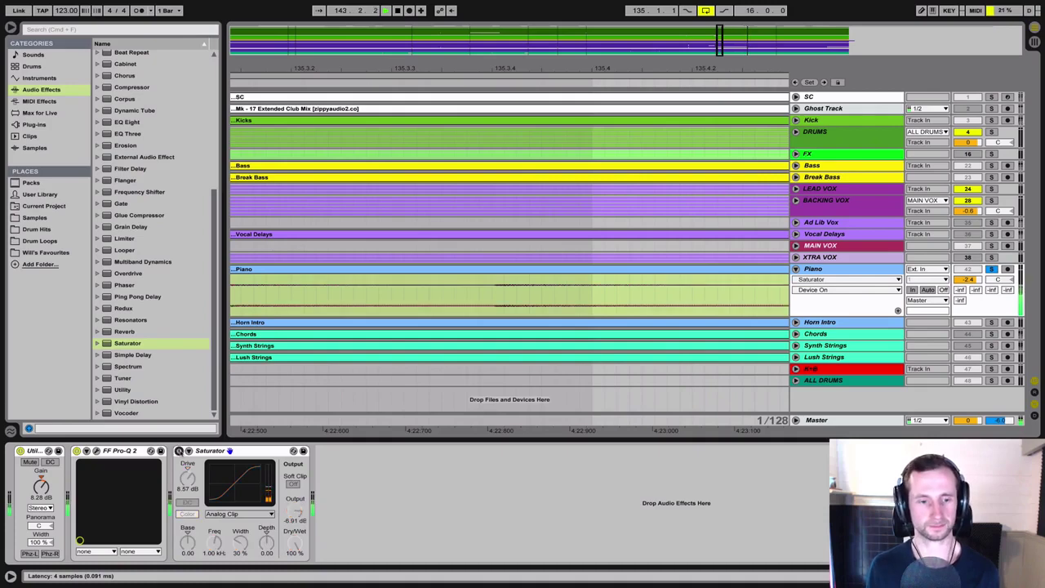
pyautogui.click(179, 451)
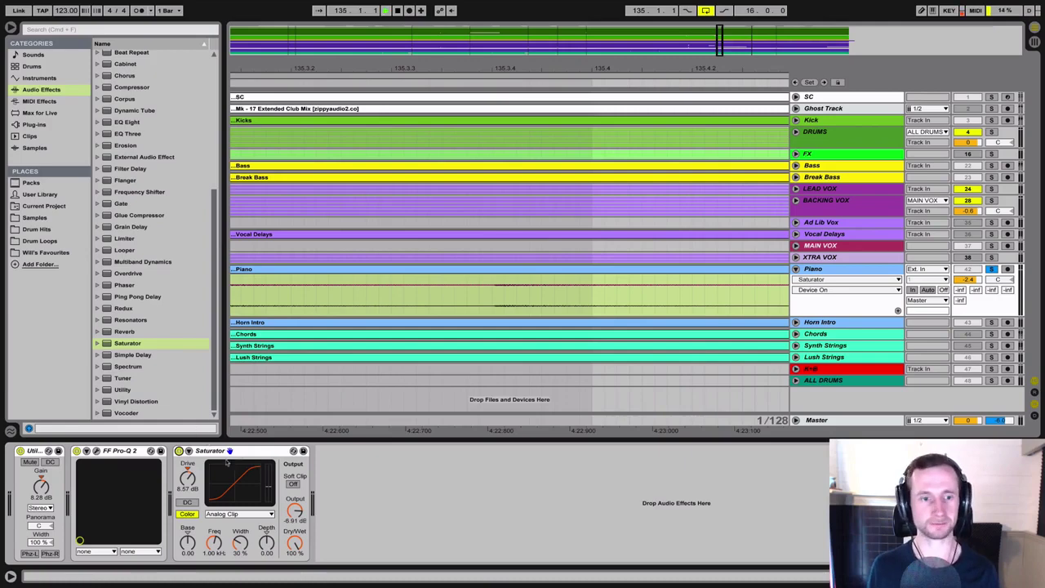
# - Insert FF Pro-Q 2 after the Saturator on the Piano track
pyautogui.click(240, 450)
pyautogui.click(34, 124)
pyautogui.click(131, 207)
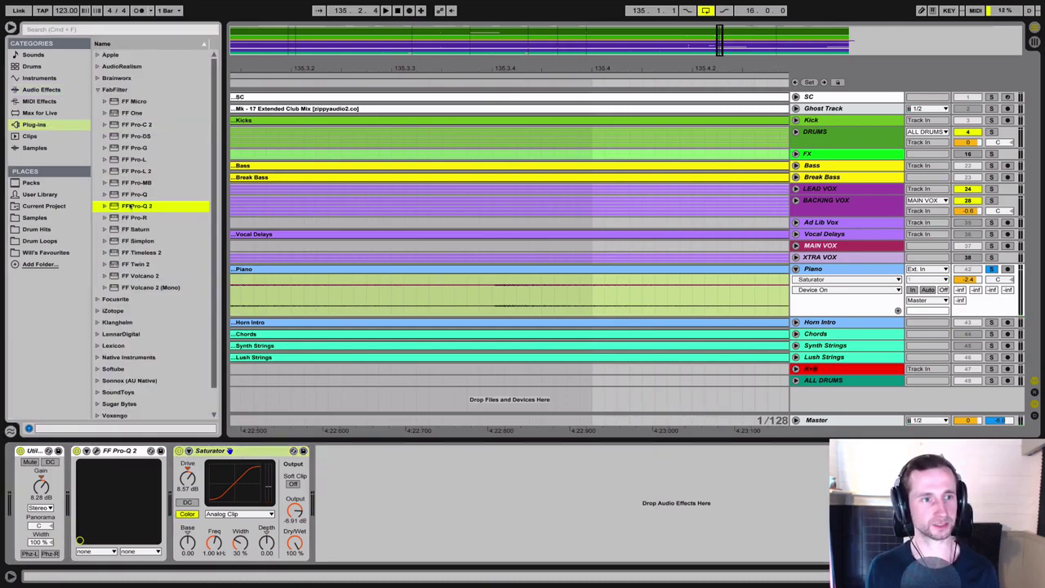
pyautogui.moveTo(199, 256); pyautogui.dragTo(298, 459)
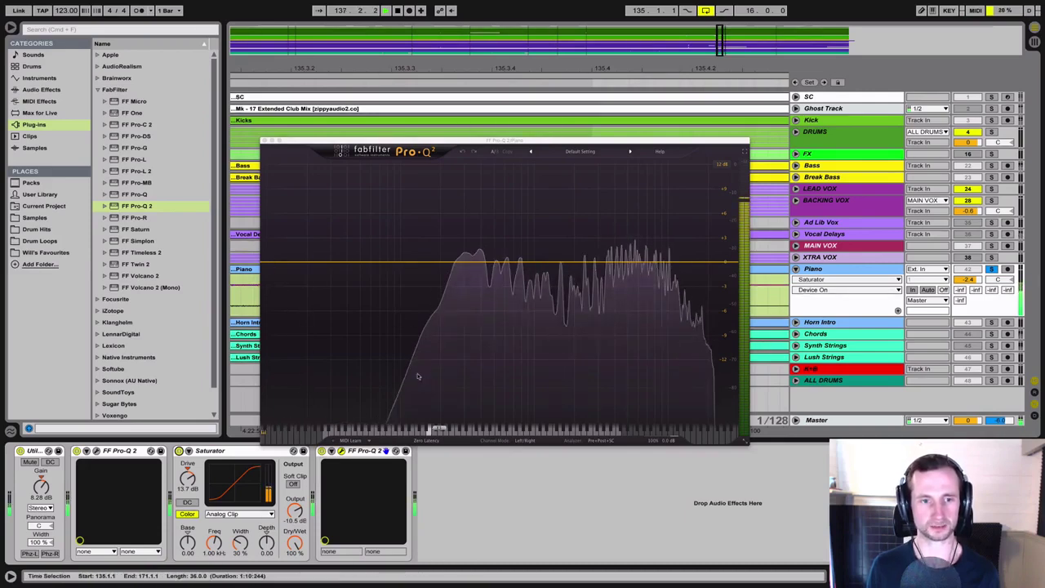
# - Add a raised low-cut band, unsolo the Piano, and close the Pro-Q 2 window
pyautogui.doubleClick(264, 264)
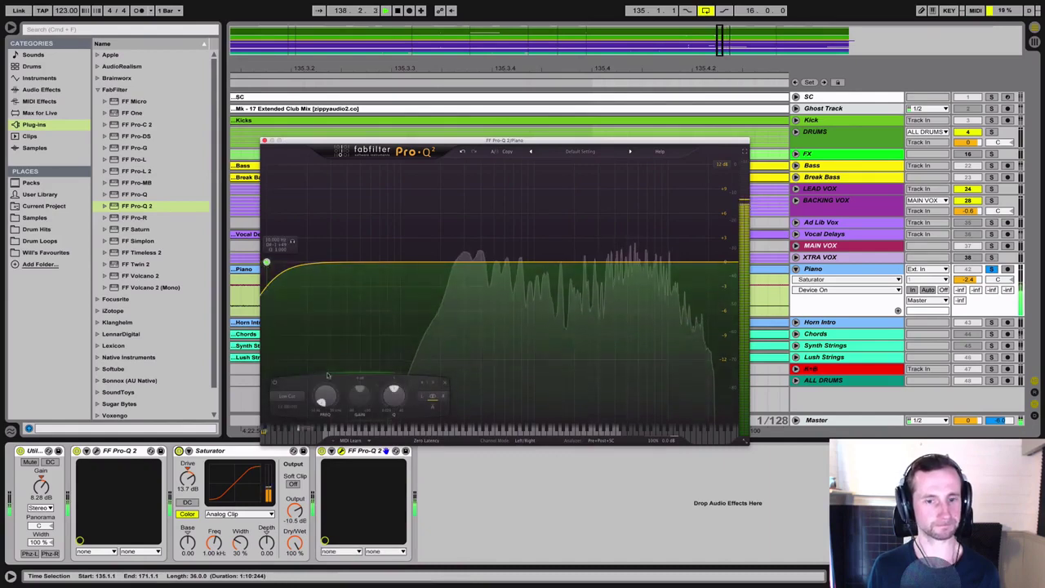
pyautogui.moveTo(325, 396); pyautogui.dragTo(344, 366)
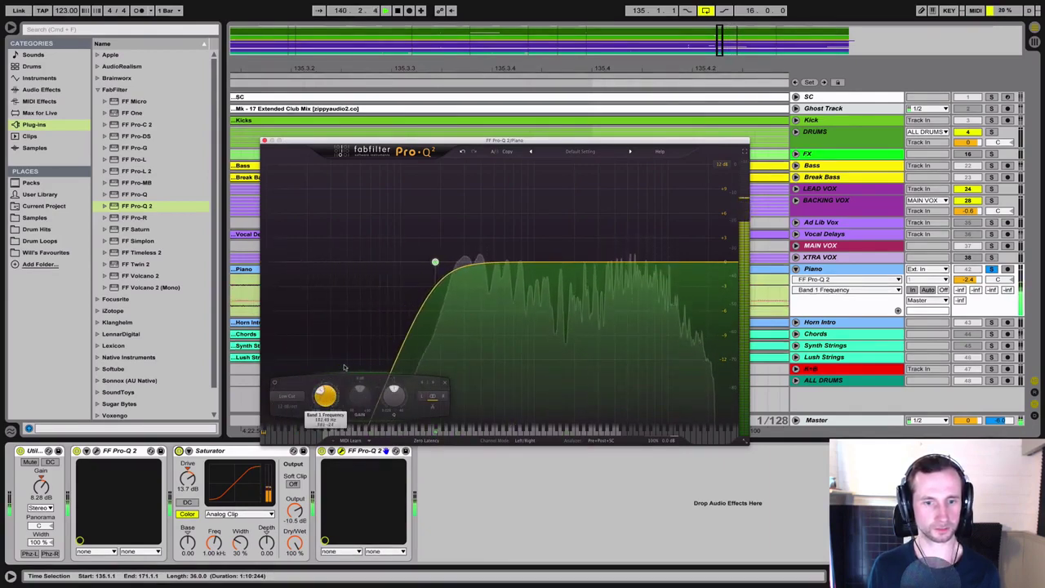
pyautogui.click(993, 270)
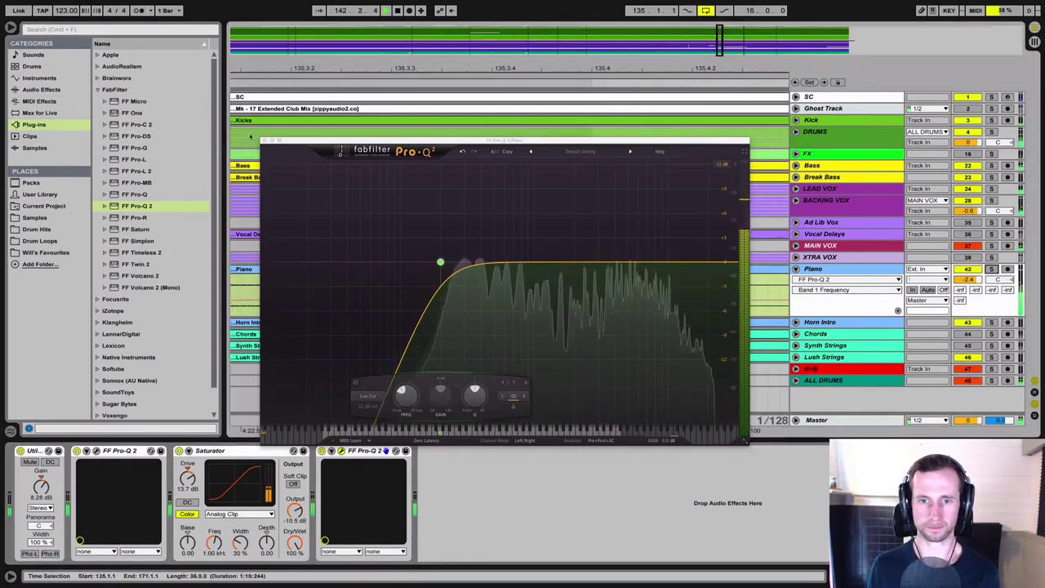
pyautogui.hotkey('ctrl', 'alt', 'p')
pyautogui.press('space')
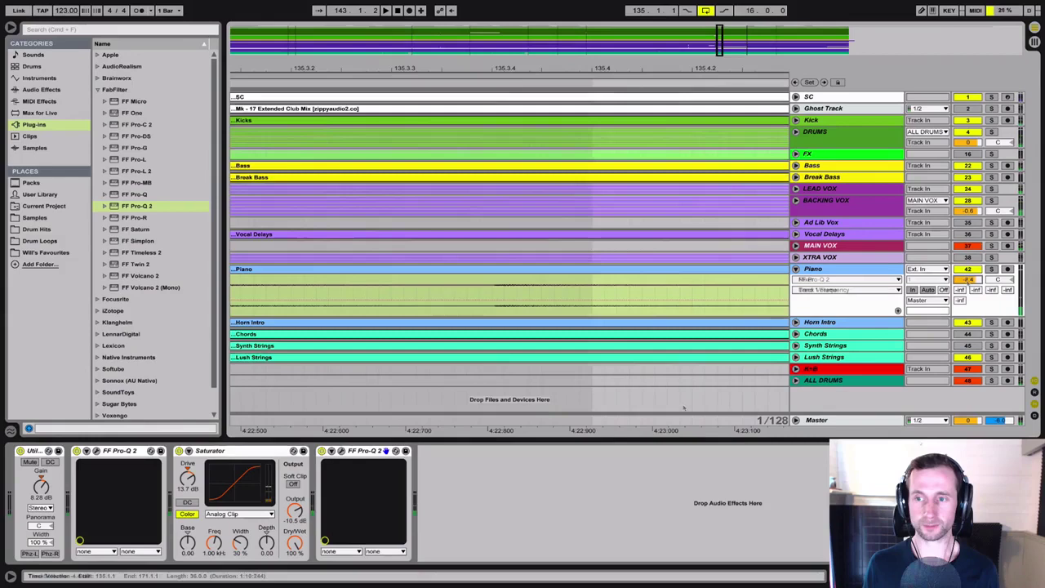
# - Start playback and lower the Piano track volume to -5.4 dB
pyautogui.click(968, 280)
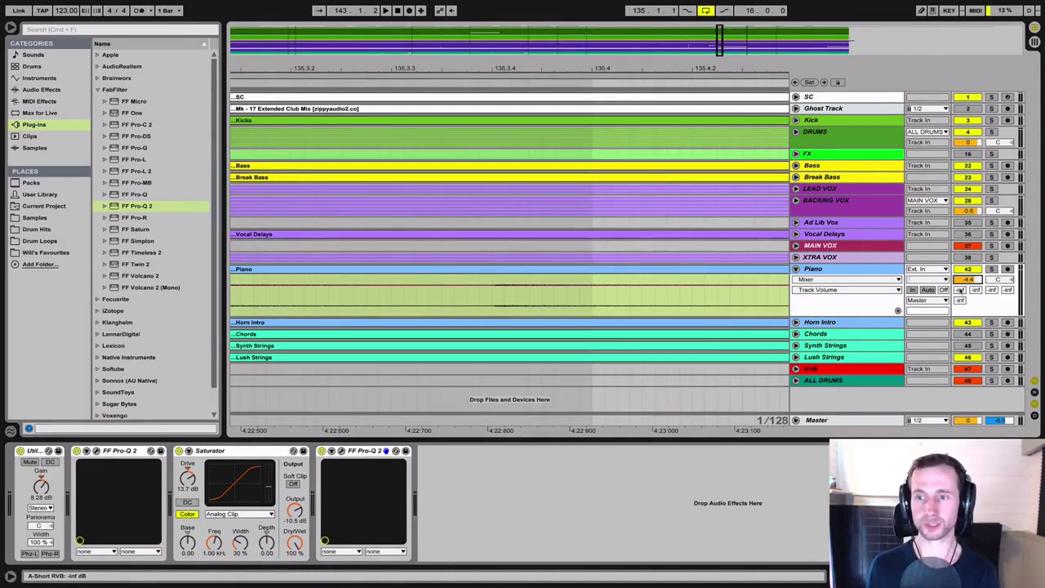
pyautogui.click(960, 291)
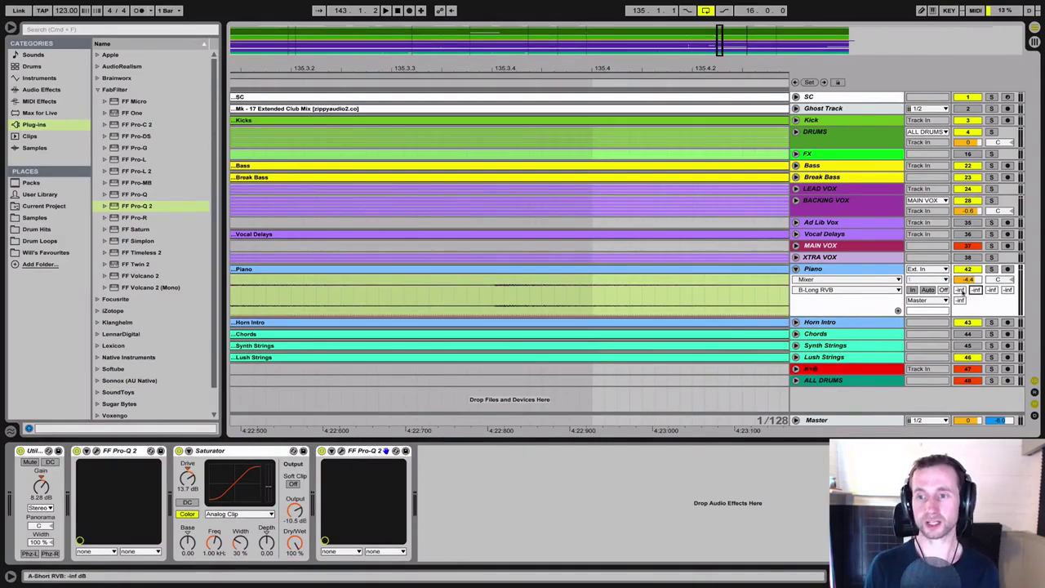
pyautogui.click(961, 290)
pyautogui.press('space')
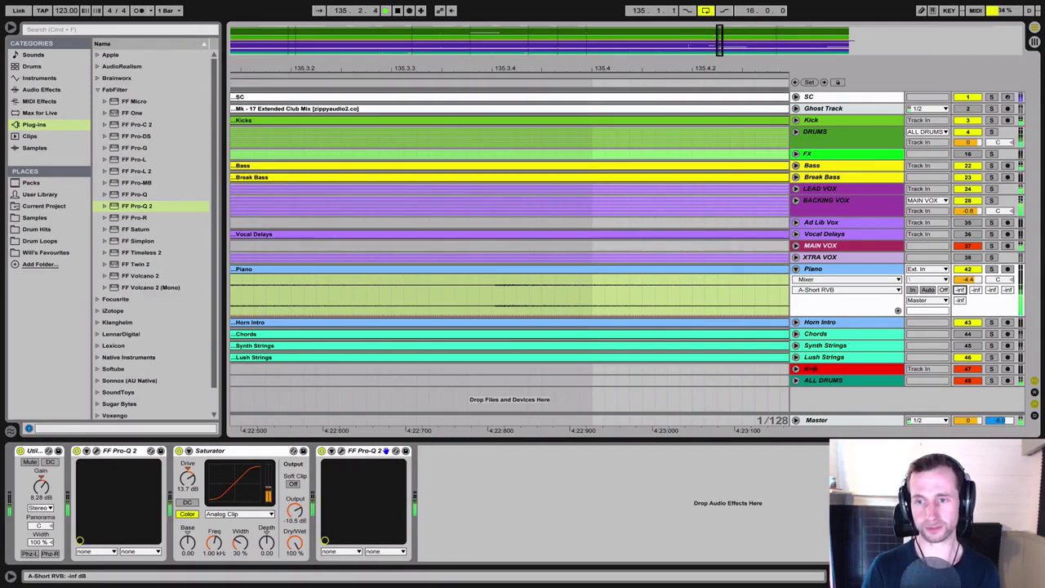
pyautogui.moveTo(968, 279); pyautogui.dragTo(968, 287)
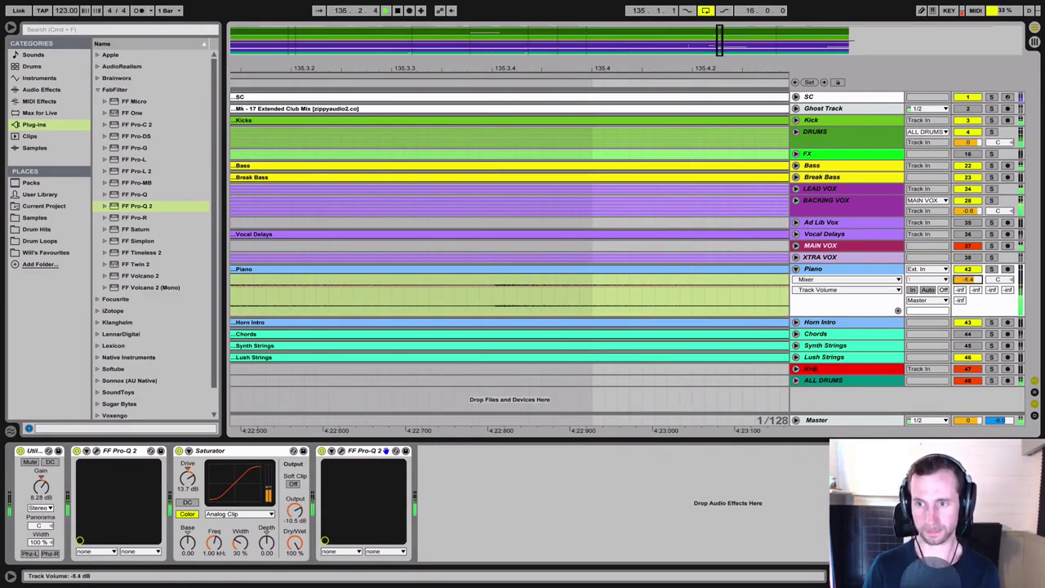
# - Set the Piano's A-Short RVB send to about -32 dB, then stop playback
pyautogui.click(961, 290)
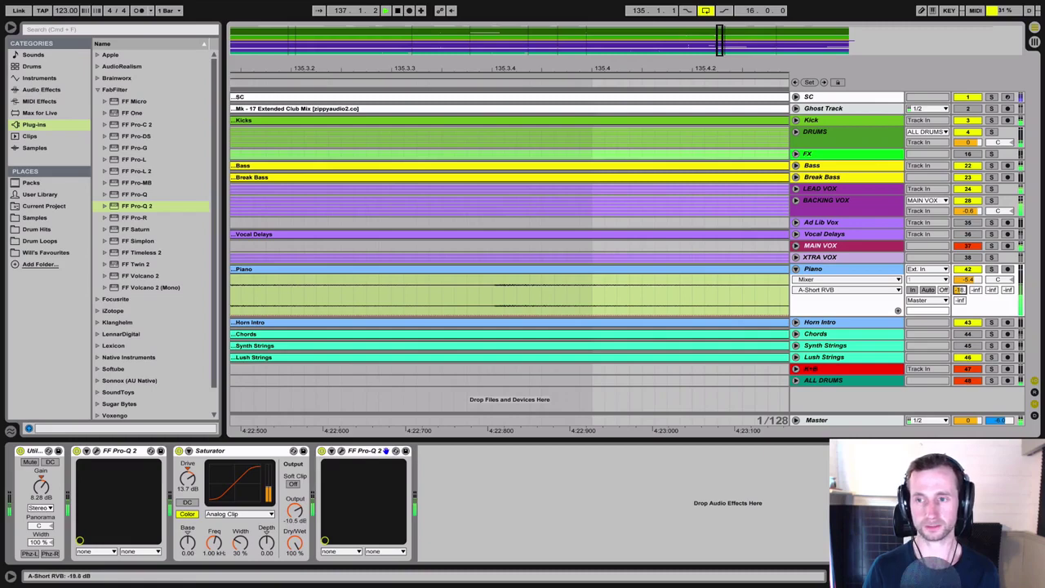
pyautogui.moveTo(960, 290); pyautogui.dragTo(960, 301)
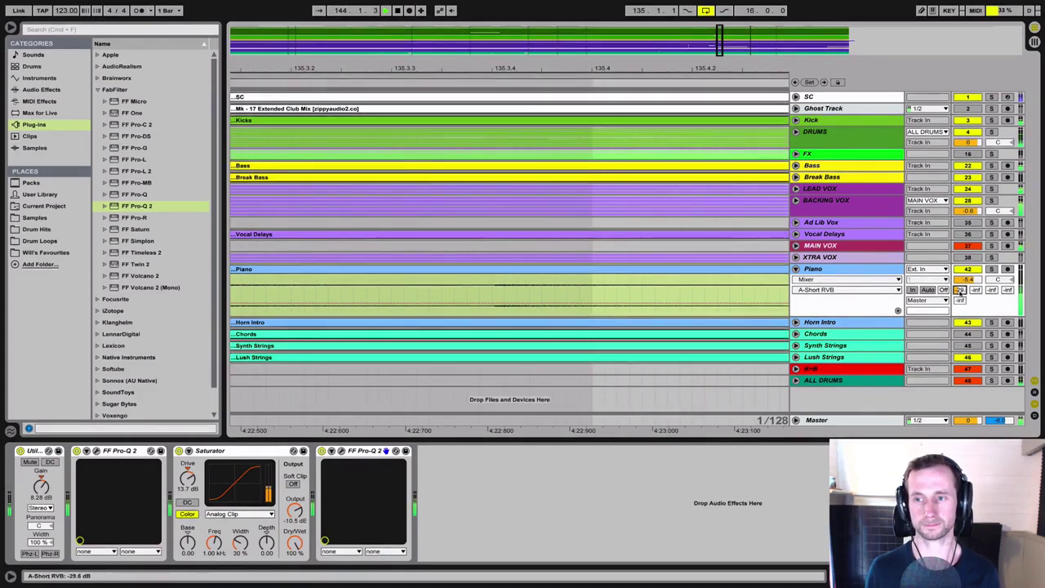
pyautogui.moveTo(961, 294); pyautogui.dragTo(961, 295)
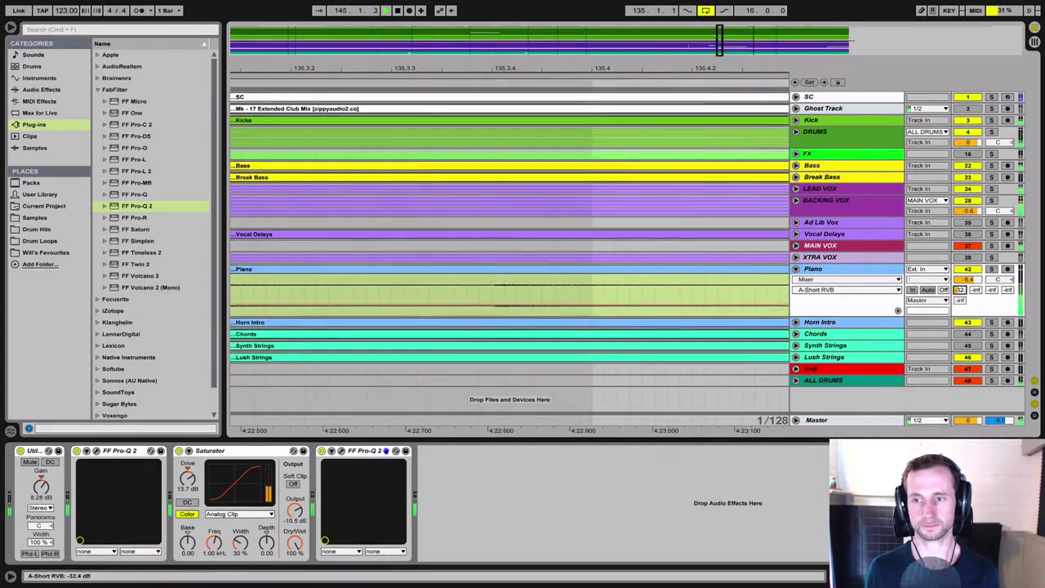
pyautogui.moveTo(961, 290); pyautogui.dragTo(961, 327)
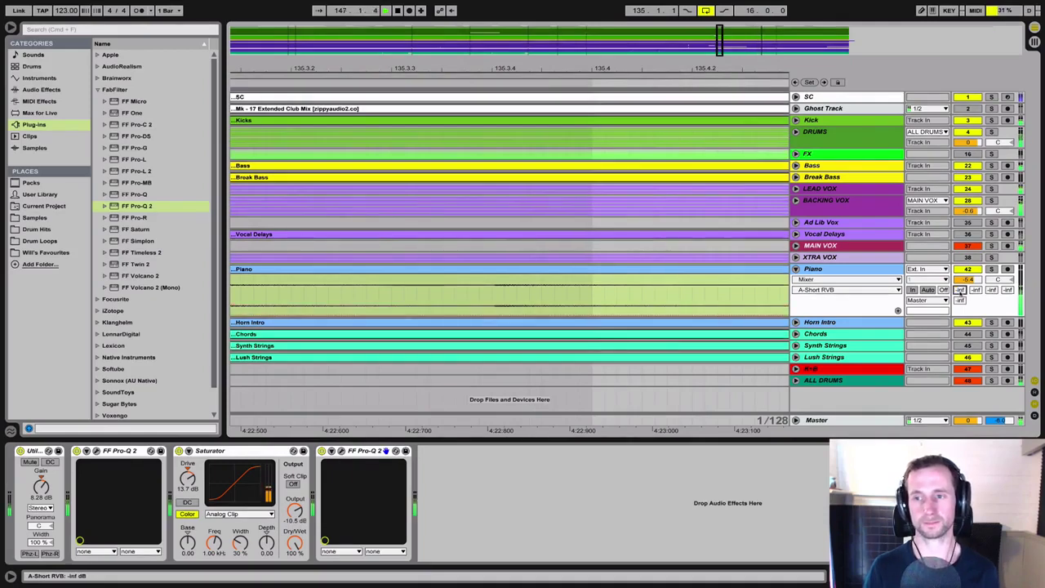
pyautogui.moveTo(961, 294); pyautogui.dragTo(961, 291)
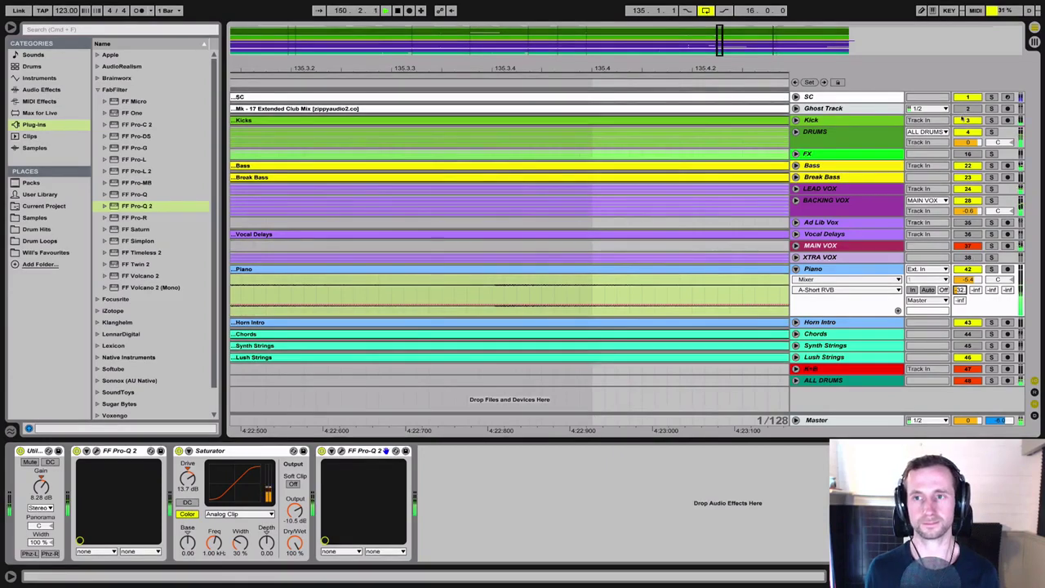
pyautogui.press('space')
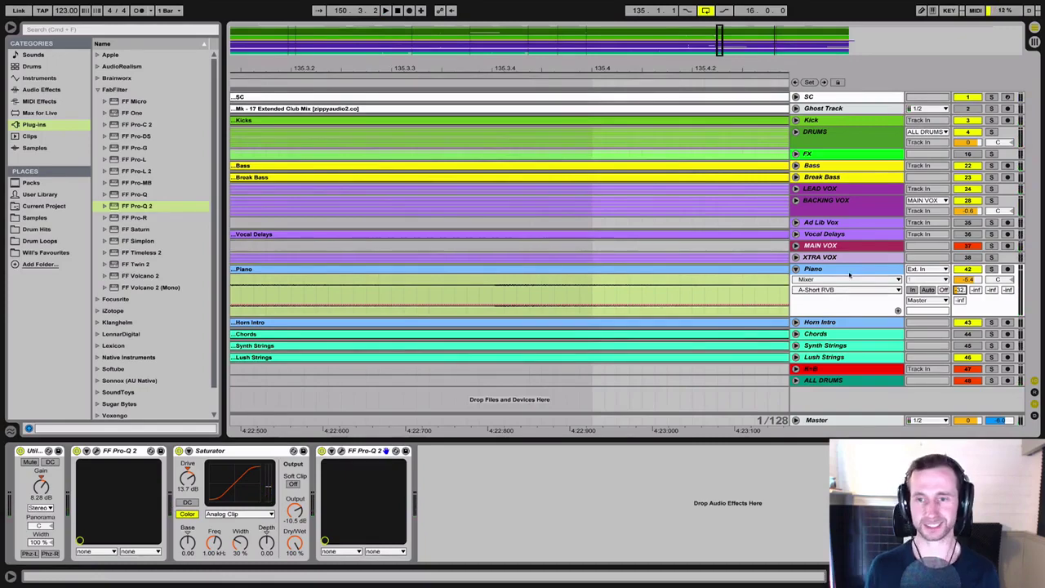
# - Show the full mixer with the E Piano DEL return's effects, and play the Piano soloed
pyautogui.press('Tab')
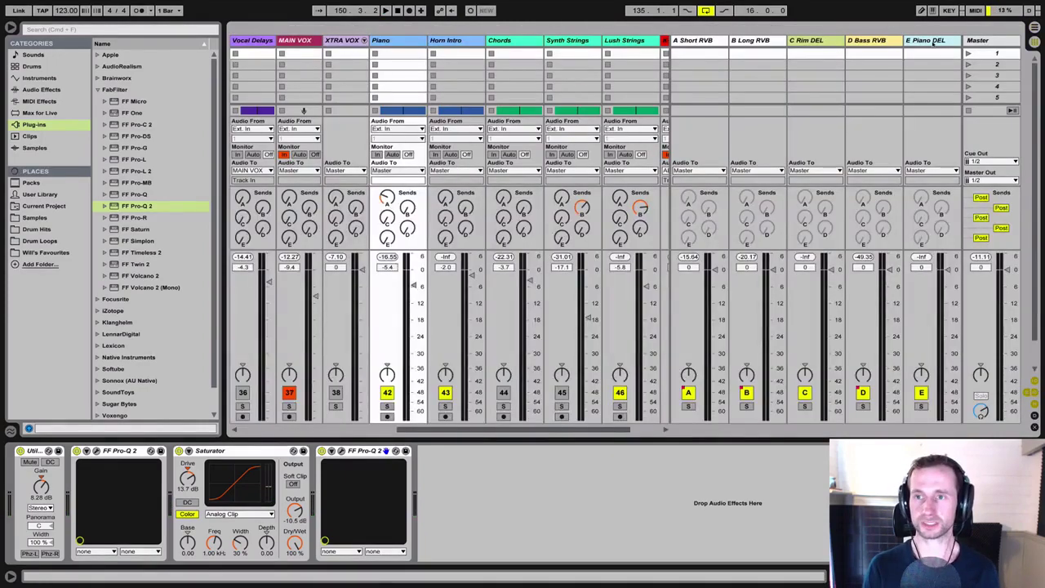
pyautogui.click(934, 43)
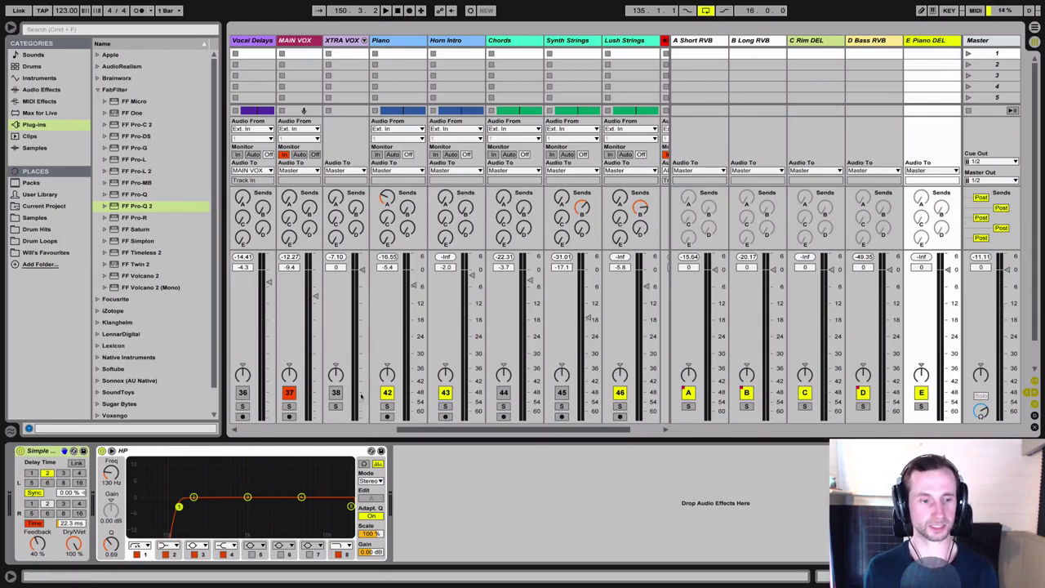
pyautogui.click(386, 406)
pyautogui.press('space')
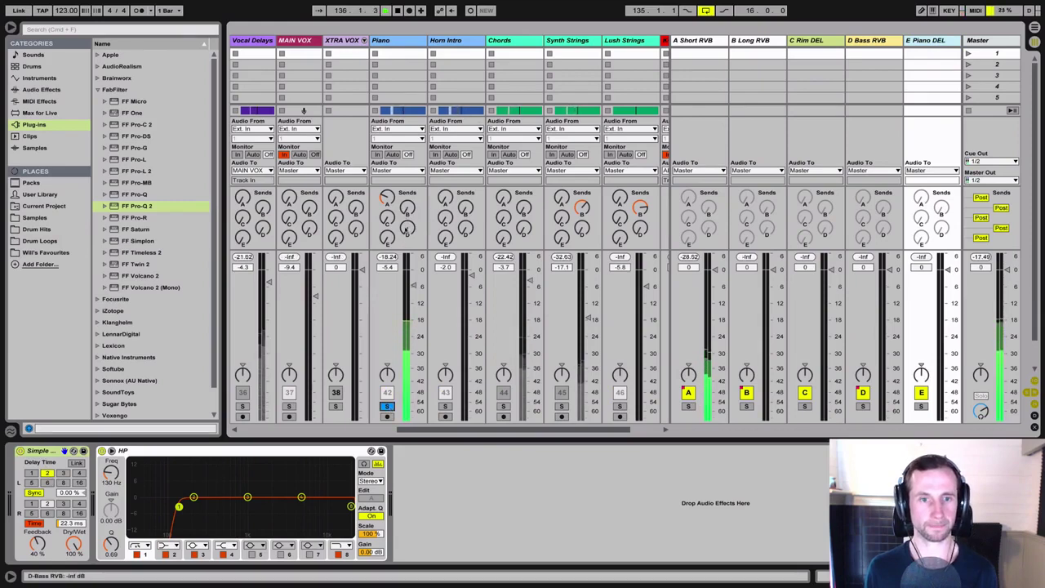
# - Send the Piano into the E Piano DEL delay at about -9 dB
pyautogui.moveTo(387, 237)
pyautogui.mouseDown()
pyautogui.moveTo(387, 212)
pyautogui.moveTo(387, 231)
pyautogui.mouseUp()
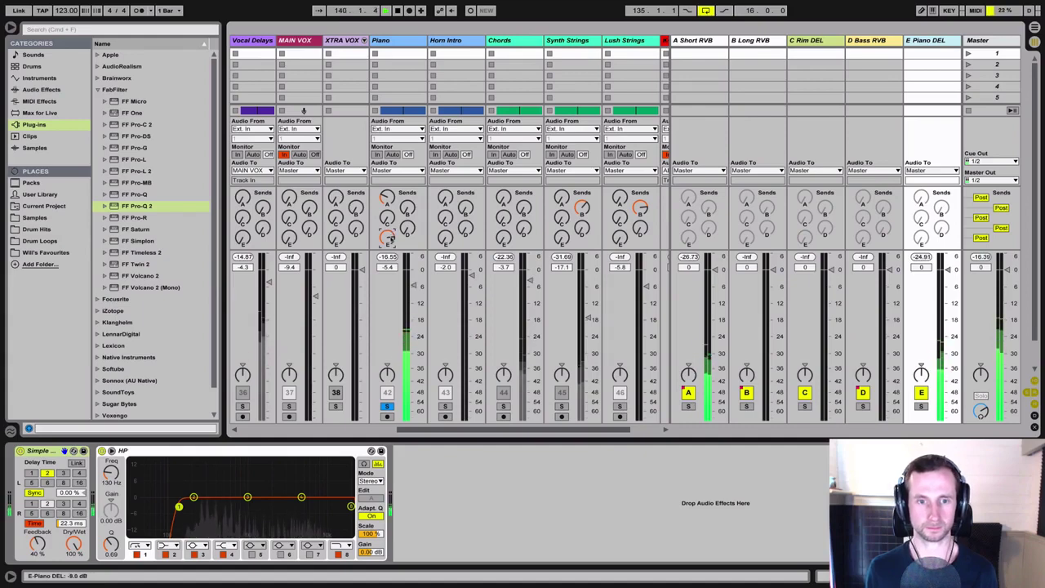
pyautogui.moveTo(387, 234); pyautogui.dragTo(388, 236)
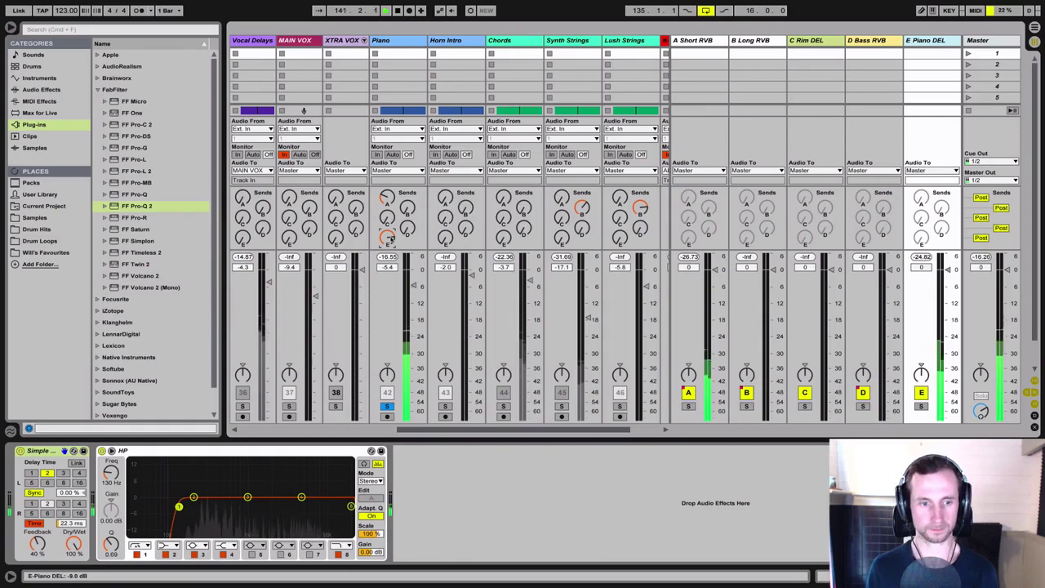
pyautogui.press('alt')
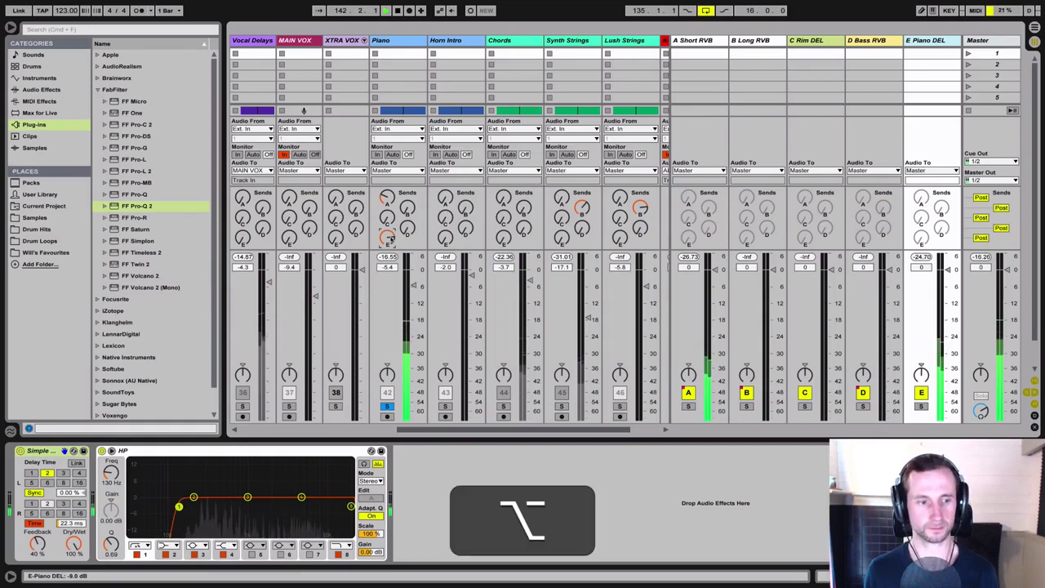
pyautogui.hotkey('alt', 'm')
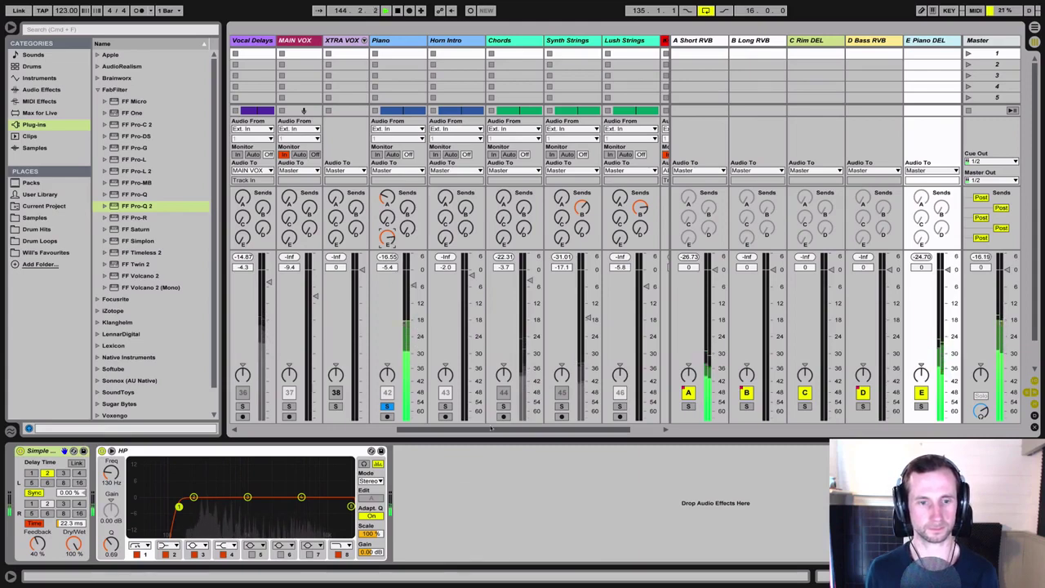
pyautogui.press('space')
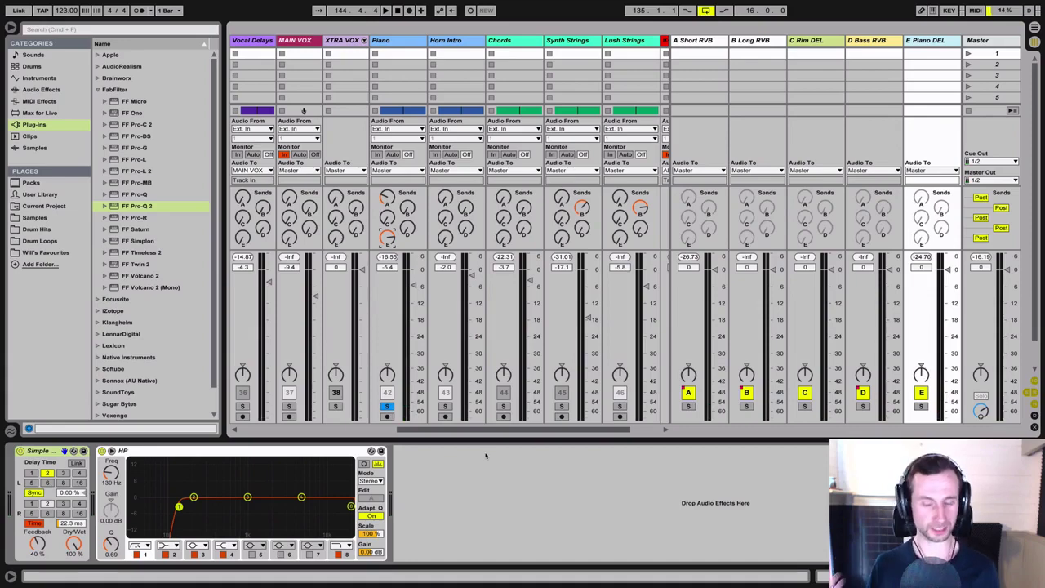
# - Unsolo the Piano and play the full mix briefly
pyautogui.click(387, 406)
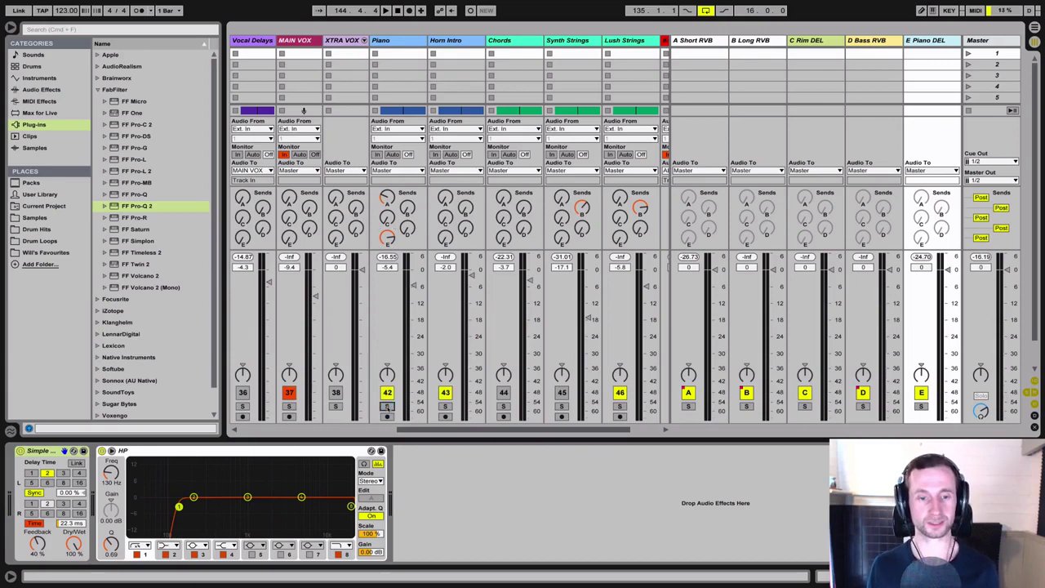
pyautogui.press('space')
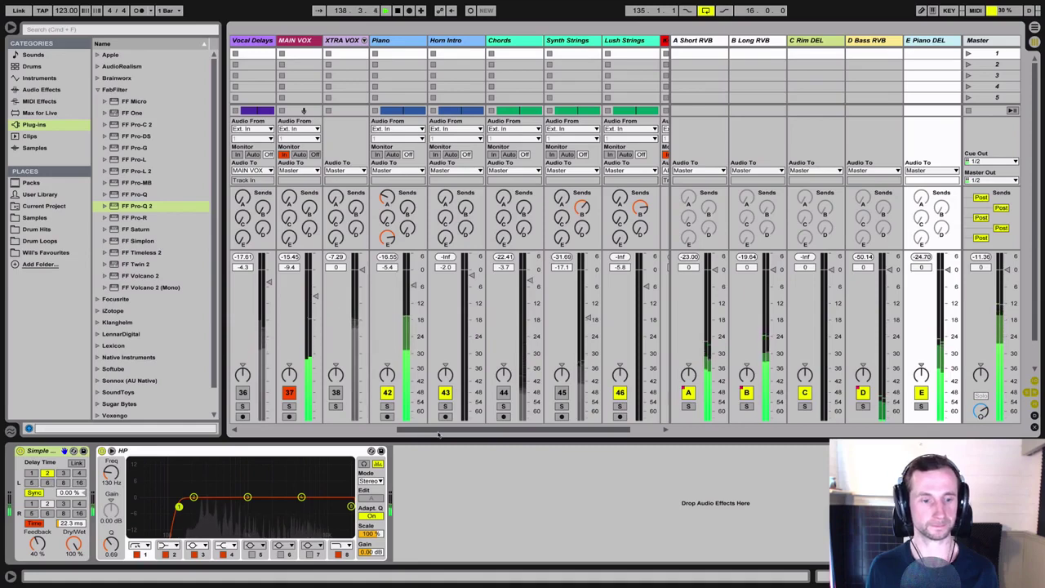
pyautogui.press('space')
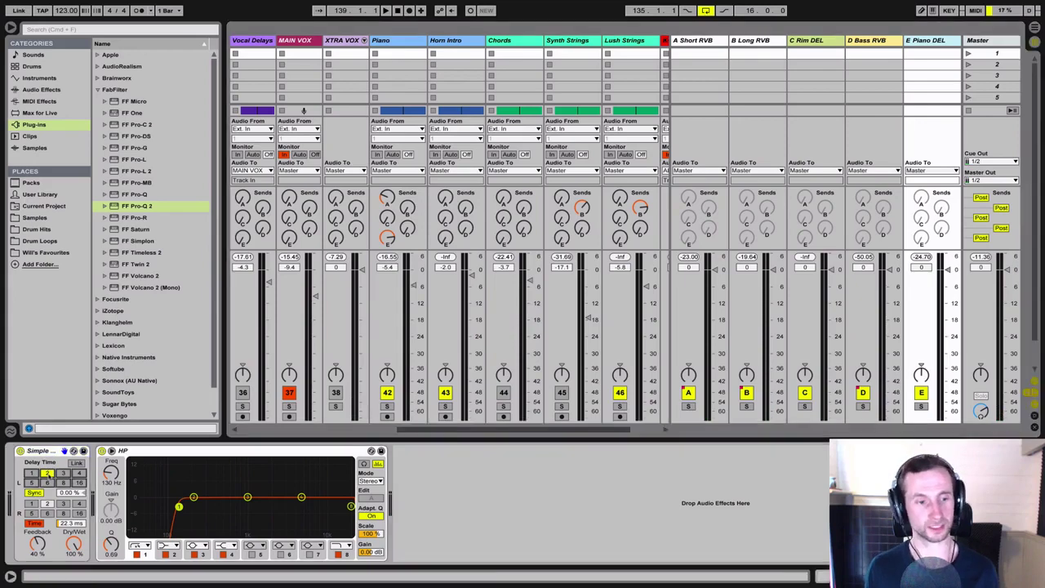
# - Audition the Piano soloed with its E Piano DEL return, then clear both solos
pyautogui.press('space')
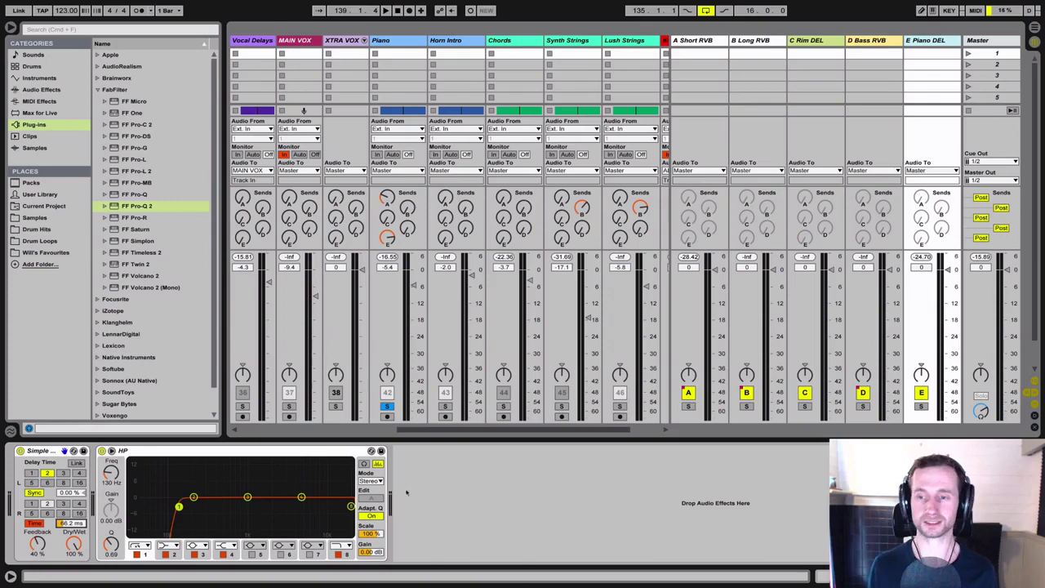
pyautogui.click(921, 407)
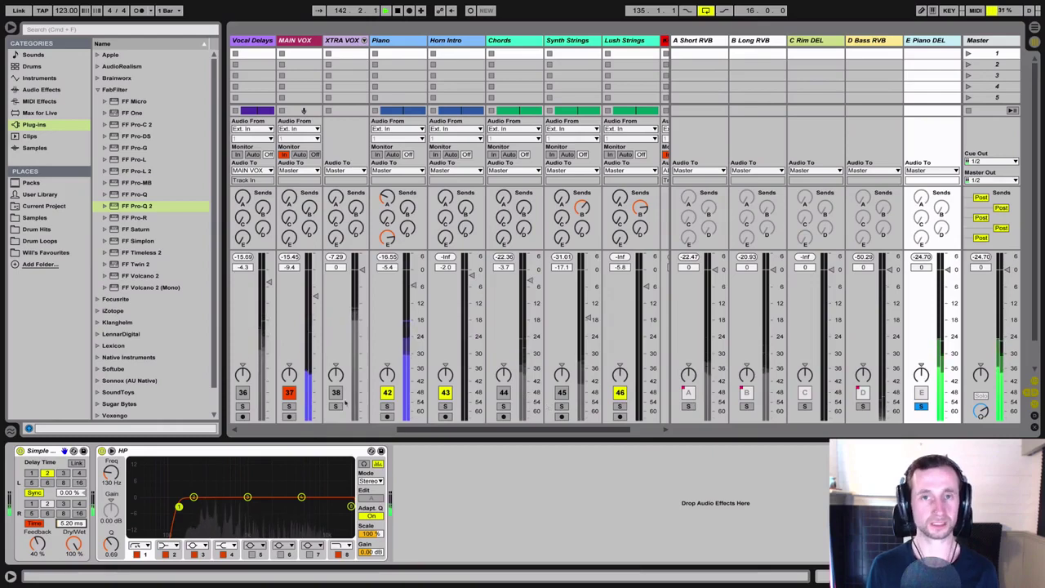
pyautogui.click(387, 406)
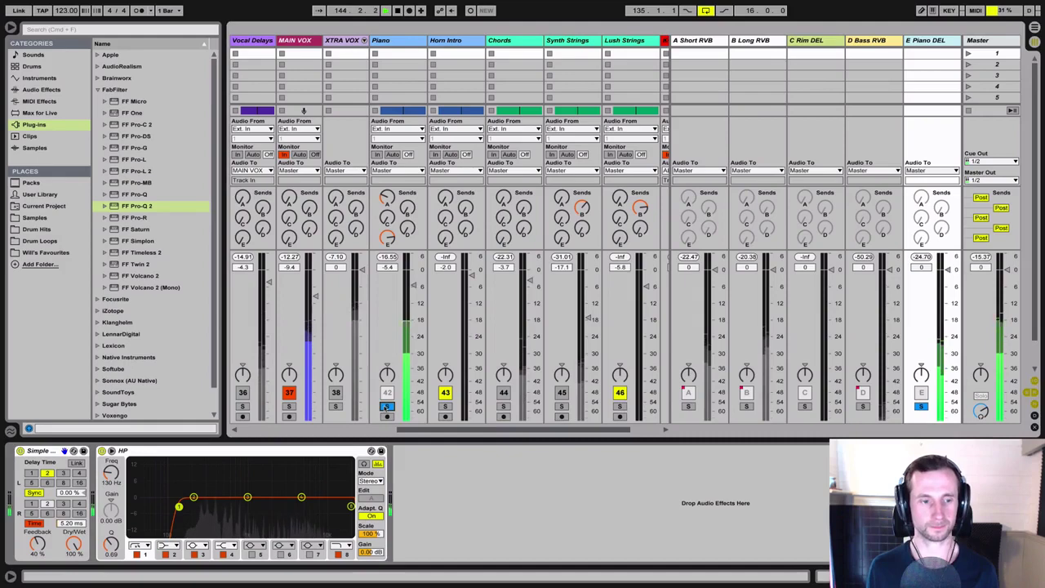
pyautogui.press('space')
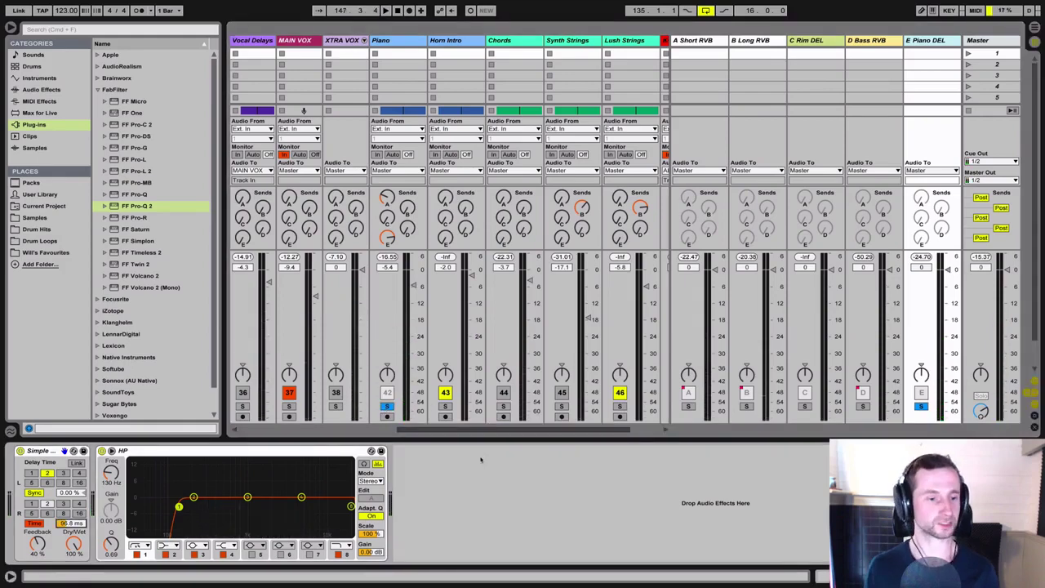
pyautogui.press('space')
pyautogui.click(387, 405)
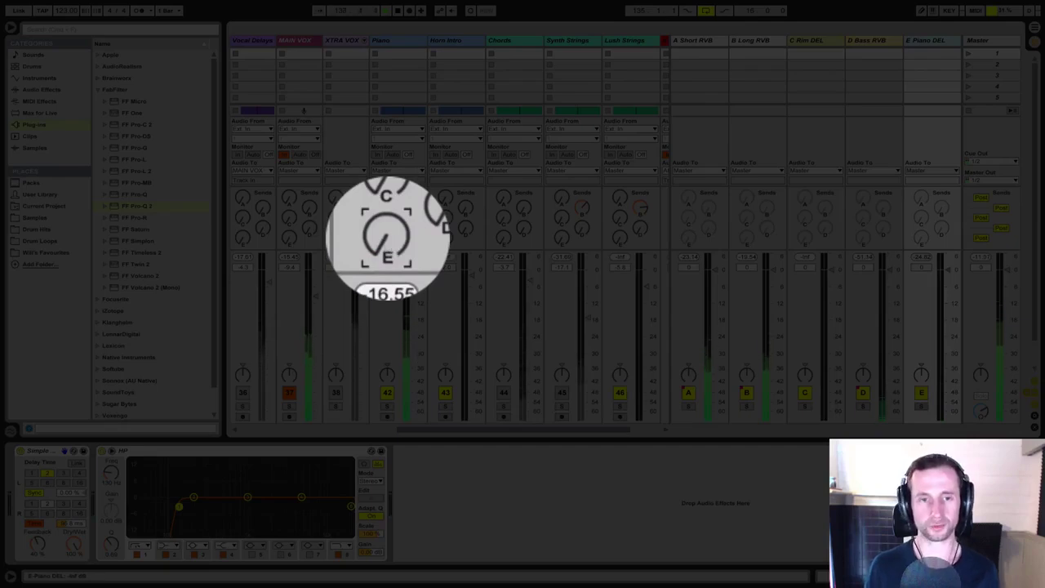
# - Nudge the Piano's Send E to E Piano DEL slightly lower
pyautogui.moveTo(387, 236)
pyautogui.mouseDown()
pyautogui.moveTo(387, 278)
pyautogui.moveTo(387, 237)
pyautogui.mouseUp()
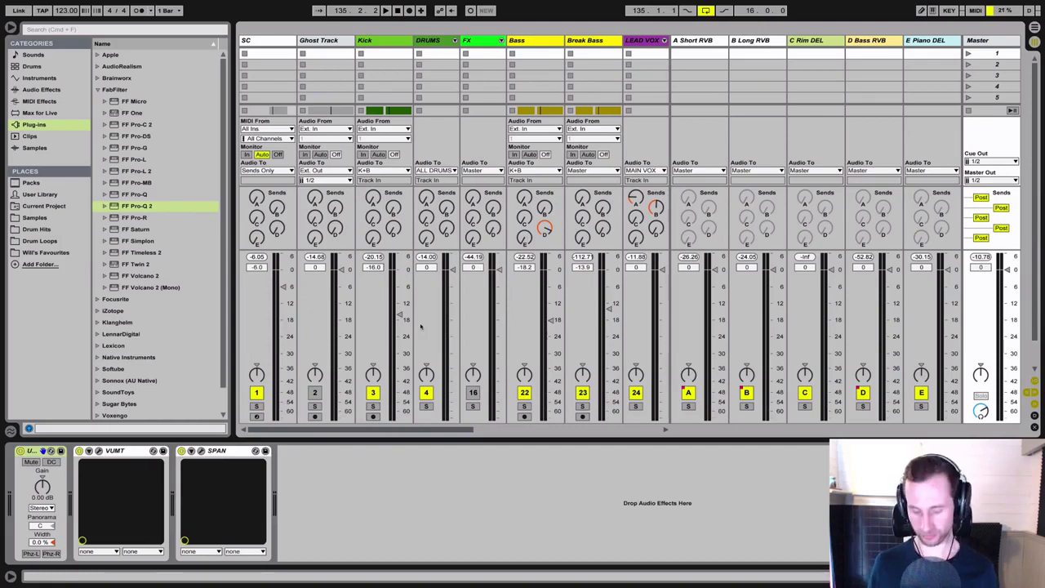
# - Return the Master Utility to 100% width and show the Piano's effect chain
pyautogui.press('space')
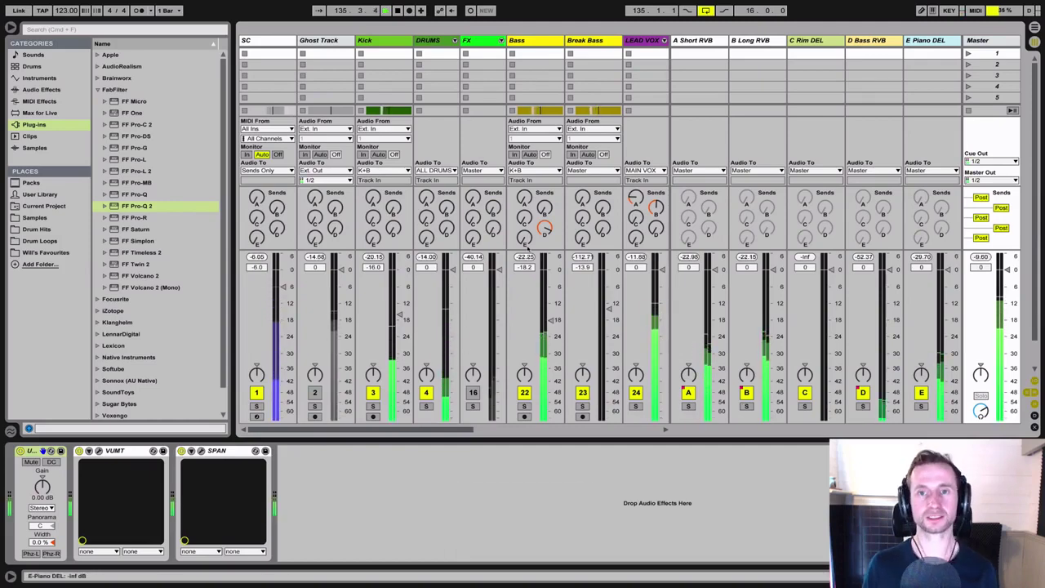
pyautogui.hotkey('alt', 'm')
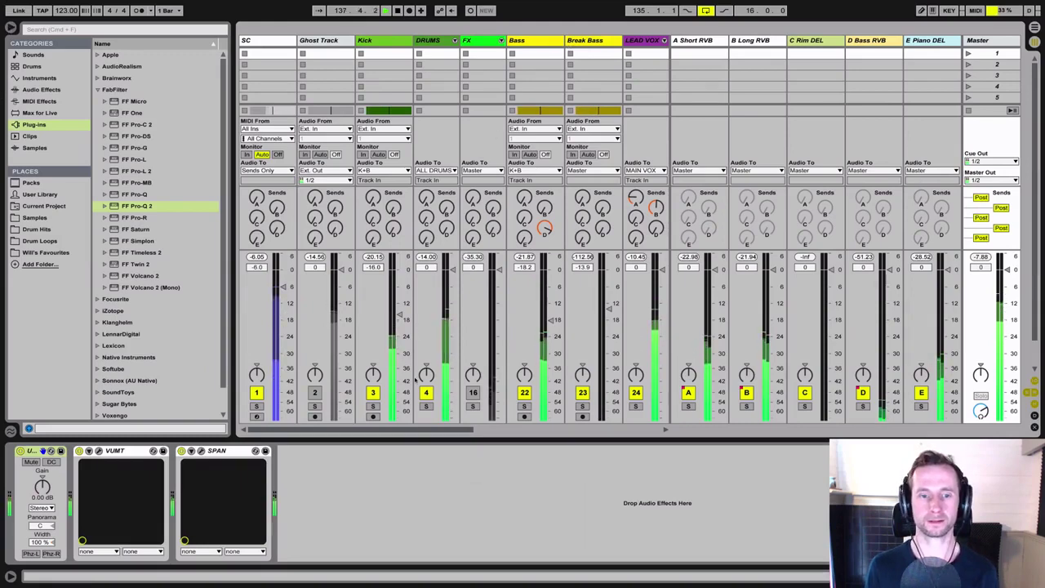
pyautogui.moveTo(473, 428); pyautogui.dragTo(600, 425)
pyautogui.click(525, 39)
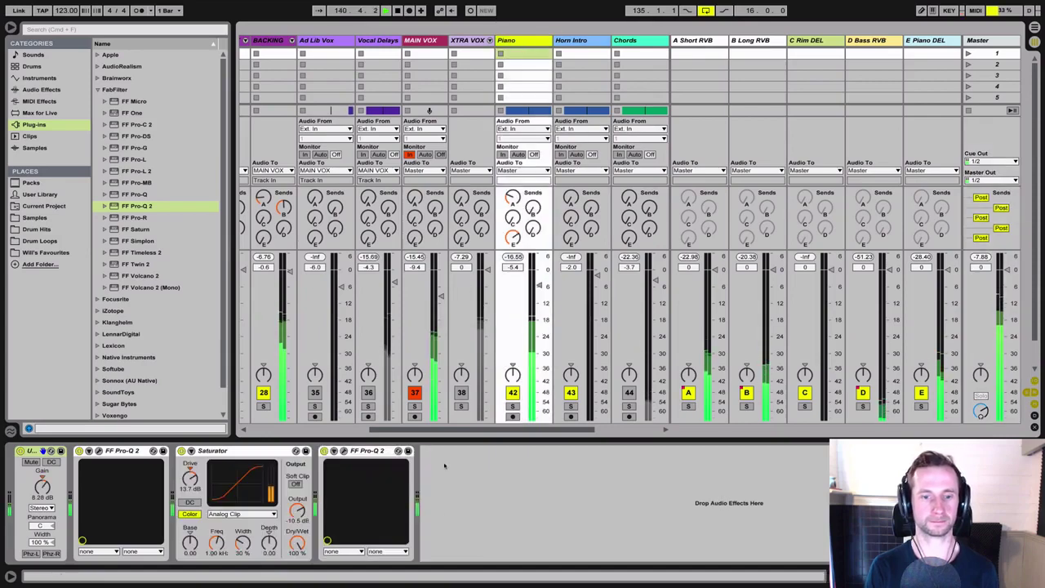
pyautogui.press('space')
# - Expand the iZotope plug-in folder and select Ozone 8 Imager
pyautogui.click(100, 112)
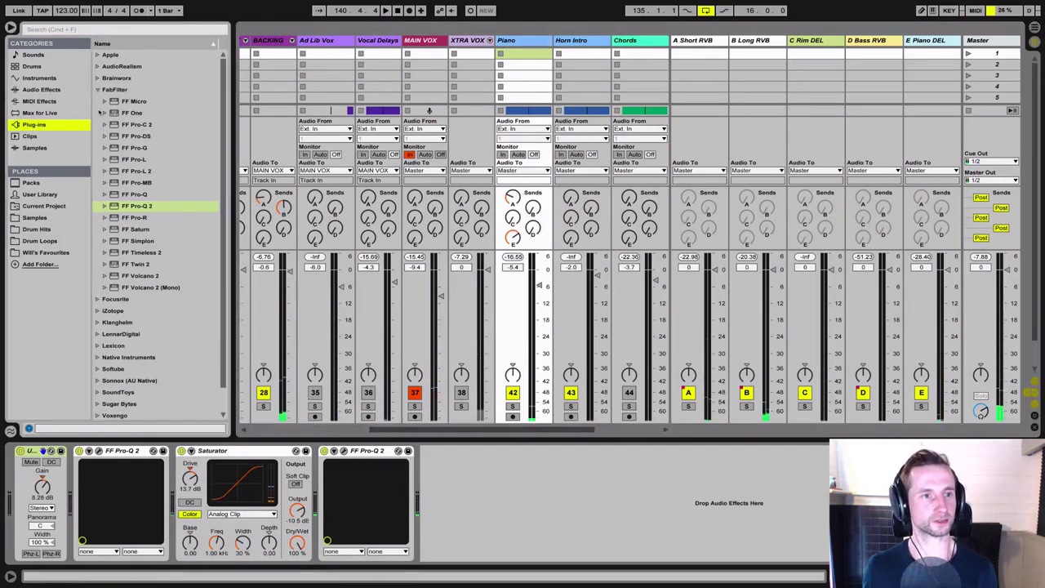
pyautogui.click(97, 89)
pyautogui.click(107, 123)
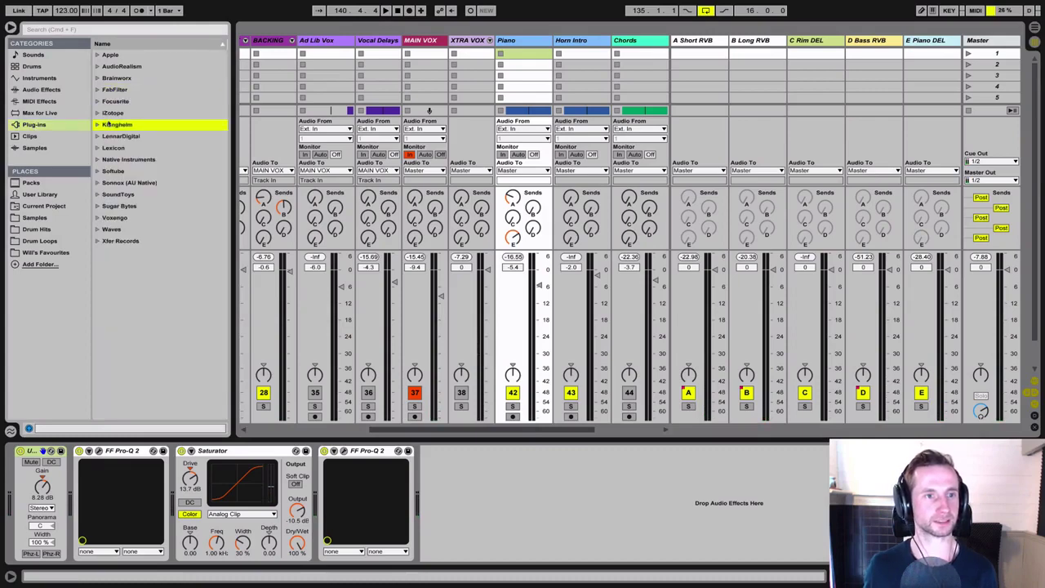
pyautogui.press('Up')
pyautogui.press('Right')
pyautogui.click(146, 207)
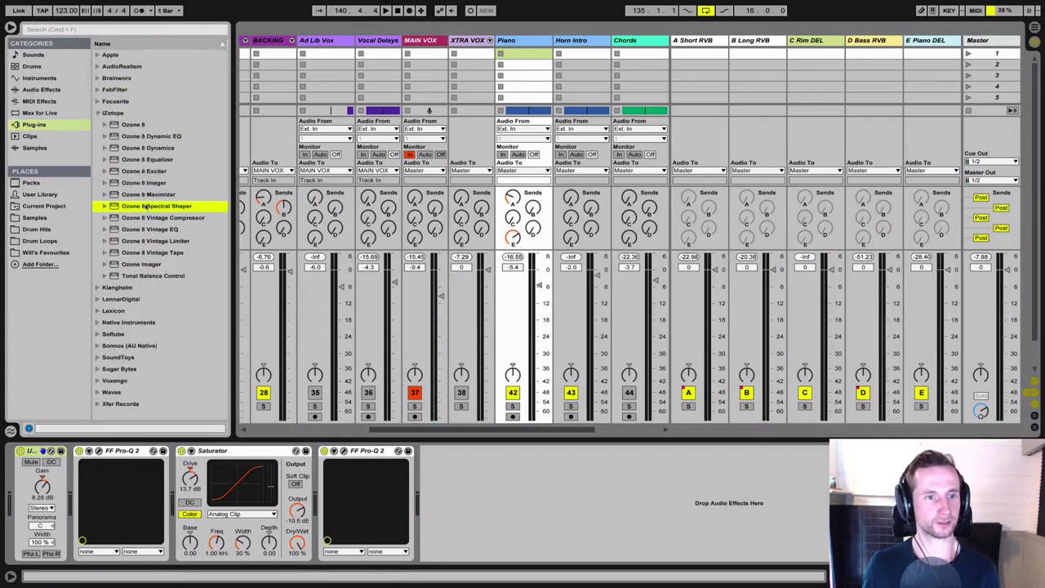
pyautogui.click(150, 183)
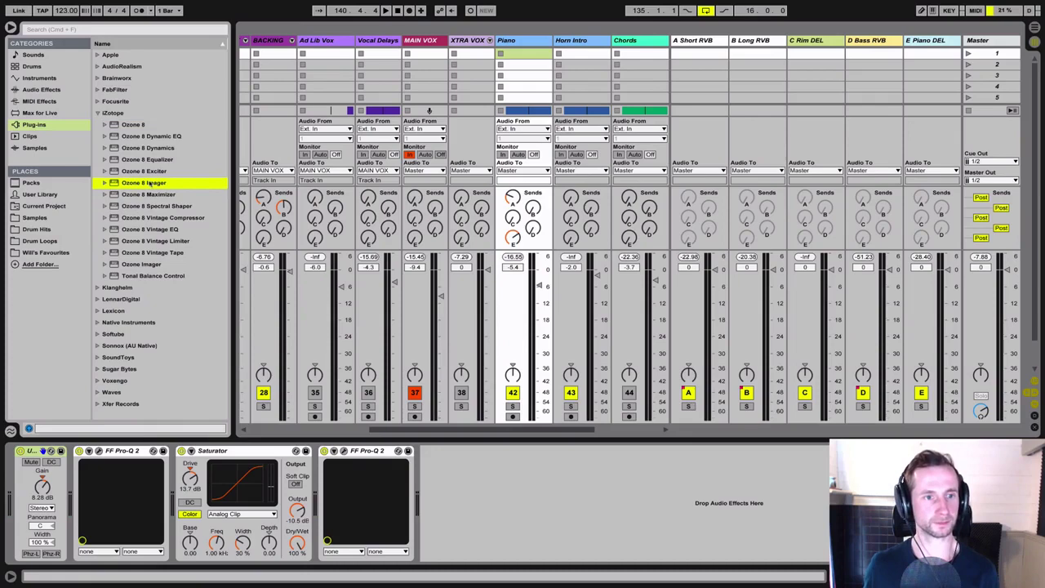
# - Add Ozone 8 Imager at the end of the Piano chain and start playback
pyautogui.moveTo(296, 290); pyautogui.dragTo(434, 460)
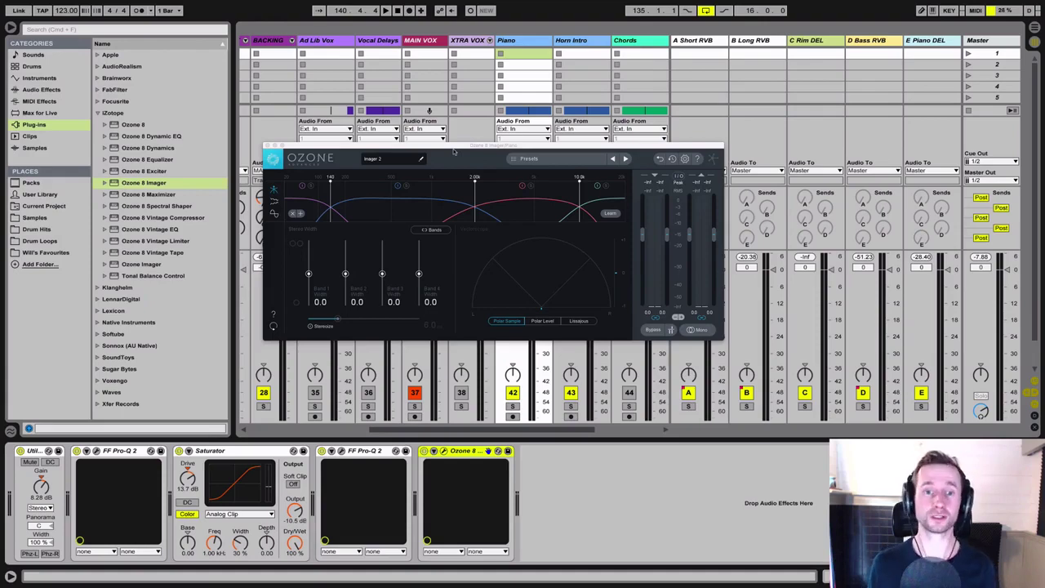
pyautogui.moveTo(454, 151)
pyautogui.mouseDown()
pyautogui.moveTo(431, 133)
pyautogui.moveTo(497, 148)
pyautogui.mouseUp()
pyautogui.press('space')
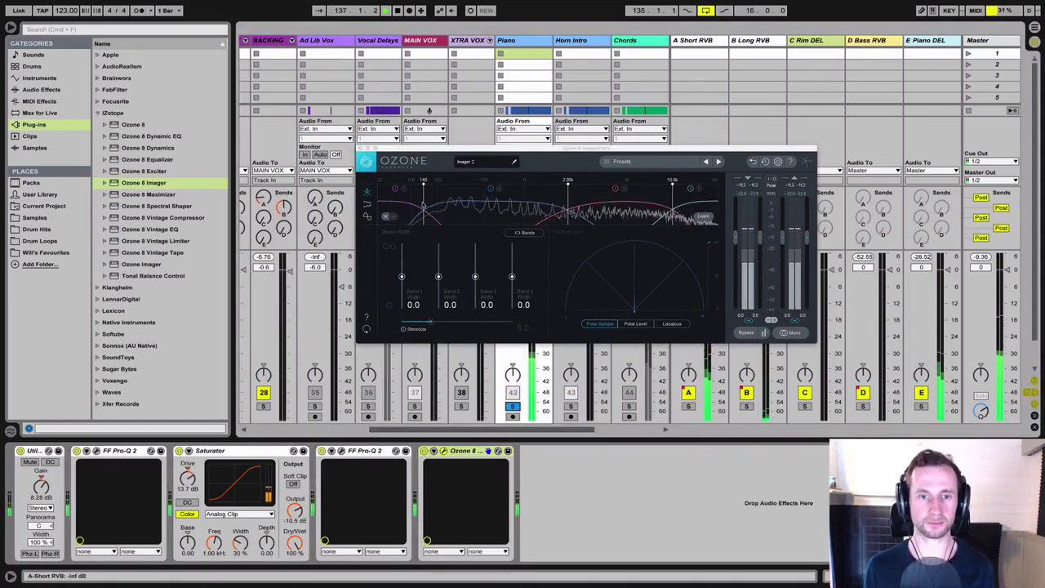
# - Set crossover 1 to 219 Hz, band 4 width to 100, enable Stereoize, and check mono
pyautogui.moveTo(423, 200); pyautogui.dragTo(441, 201)
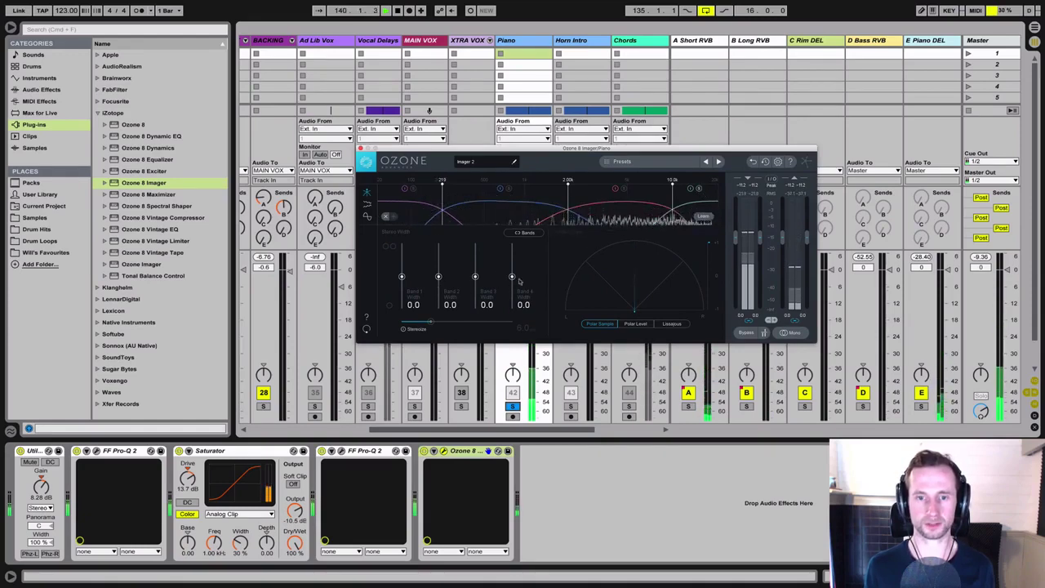
pyautogui.moveTo(512, 277); pyautogui.dragTo(512, 244)
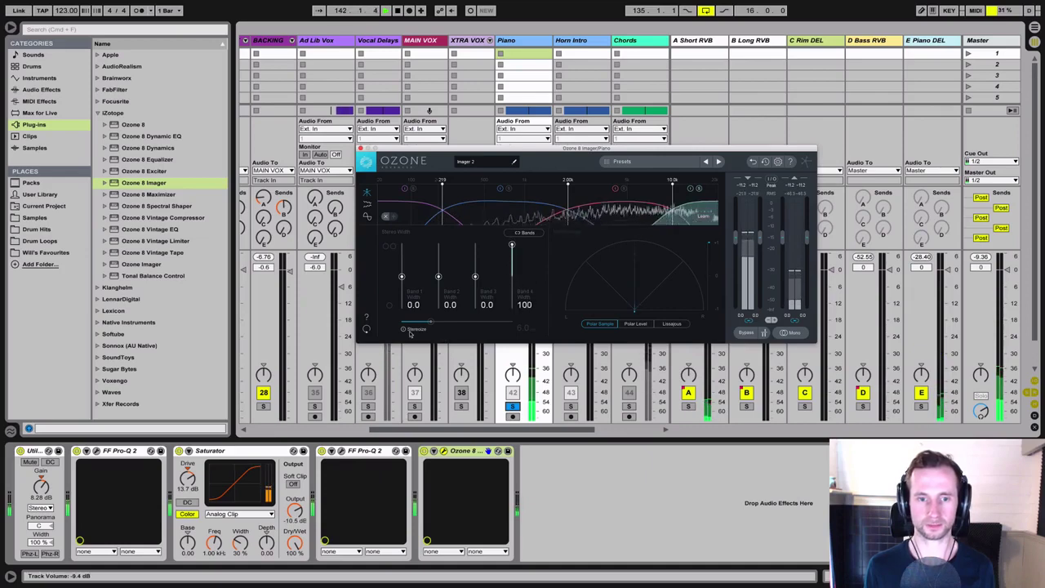
pyautogui.click(408, 330)
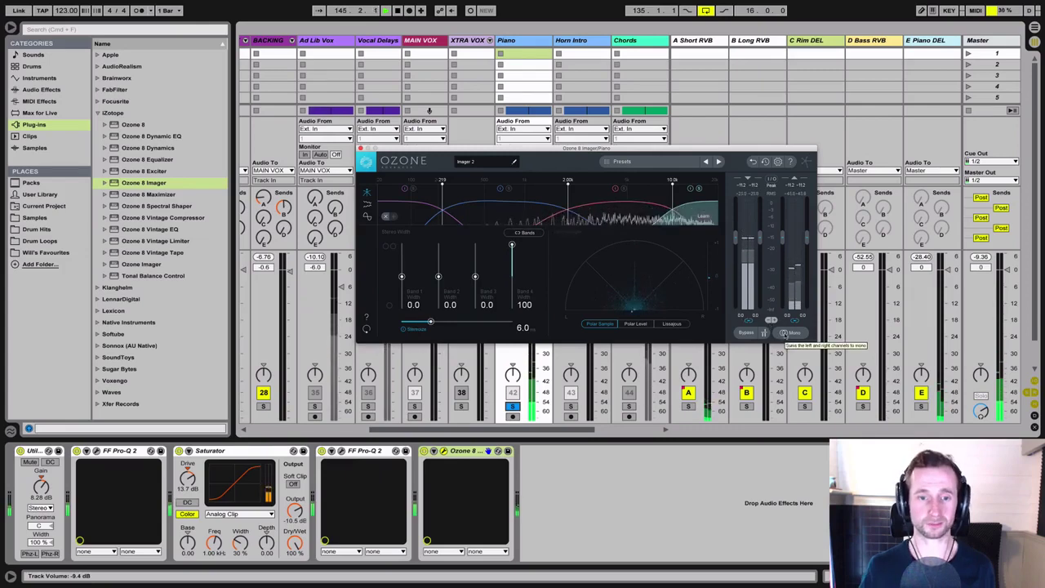
pyautogui.click(784, 333)
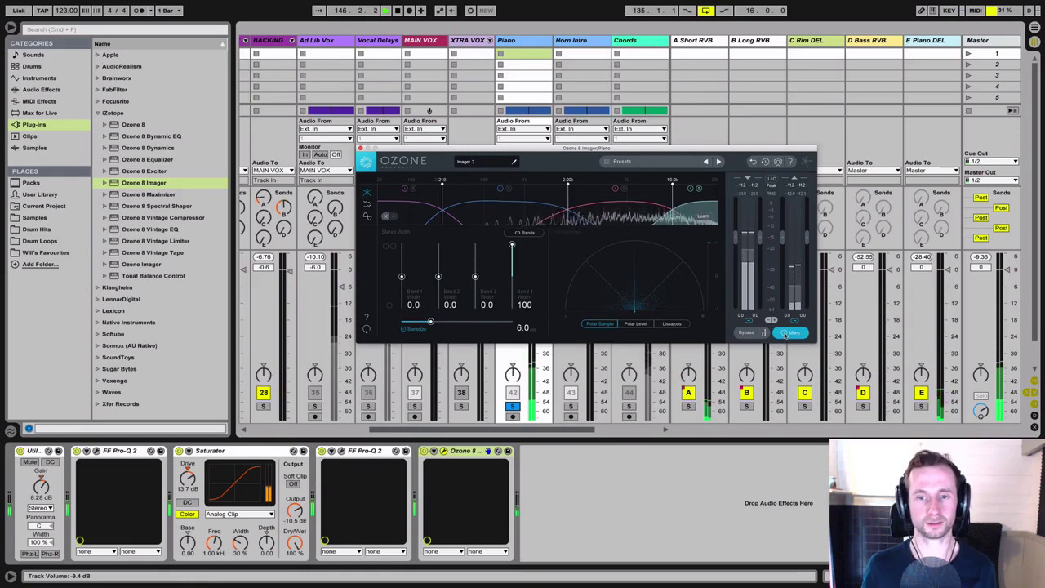
pyautogui.click(785, 333)
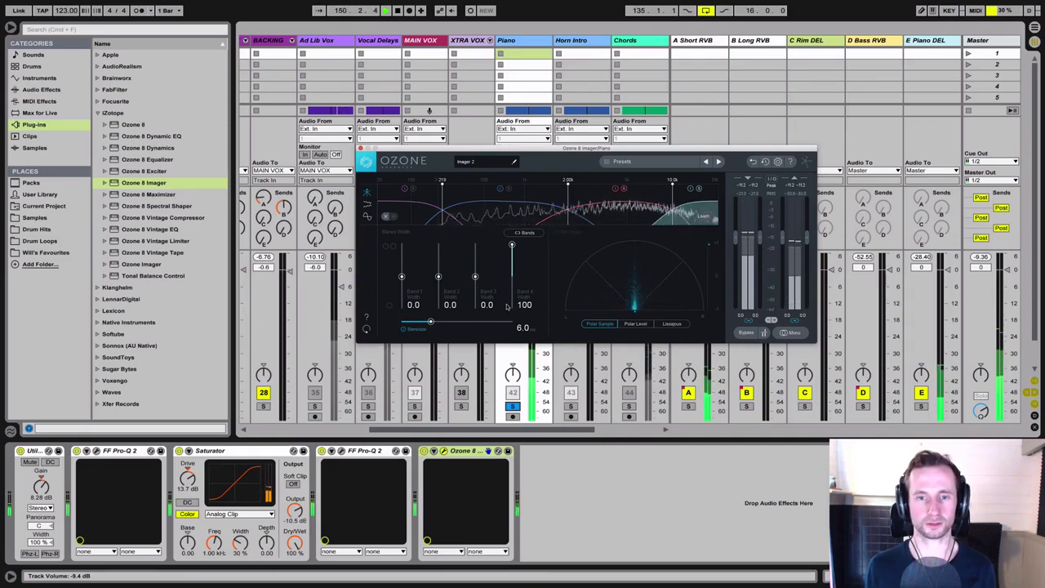
# - Move crossover 1 to 336 Hz and set band widths to -100, 69.6, 87.3, 100
pyautogui.moveTo(475, 277); pyautogui.dragTo(482, 250)
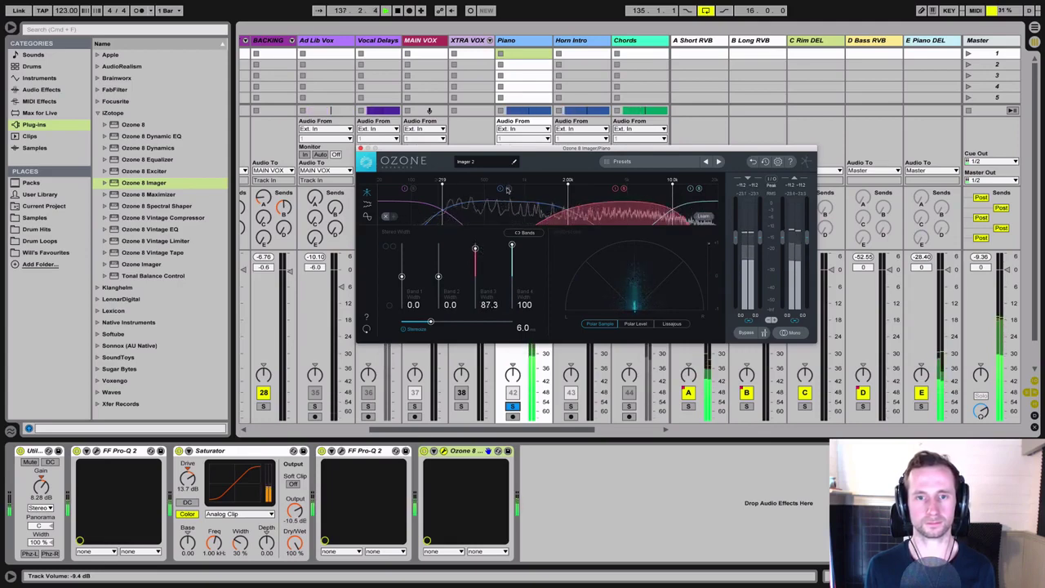
pyautogui.moveTo(441, 206); pyautogui.dragTo(462, 204)
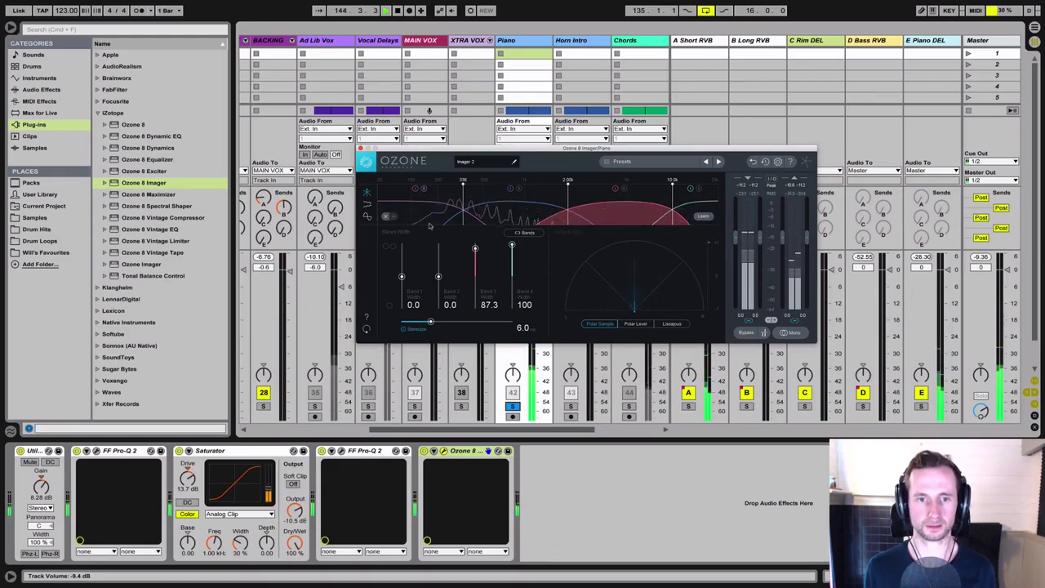
pyautogui.moveTo(401, 276); pyautogui.dragTo(406, 331)
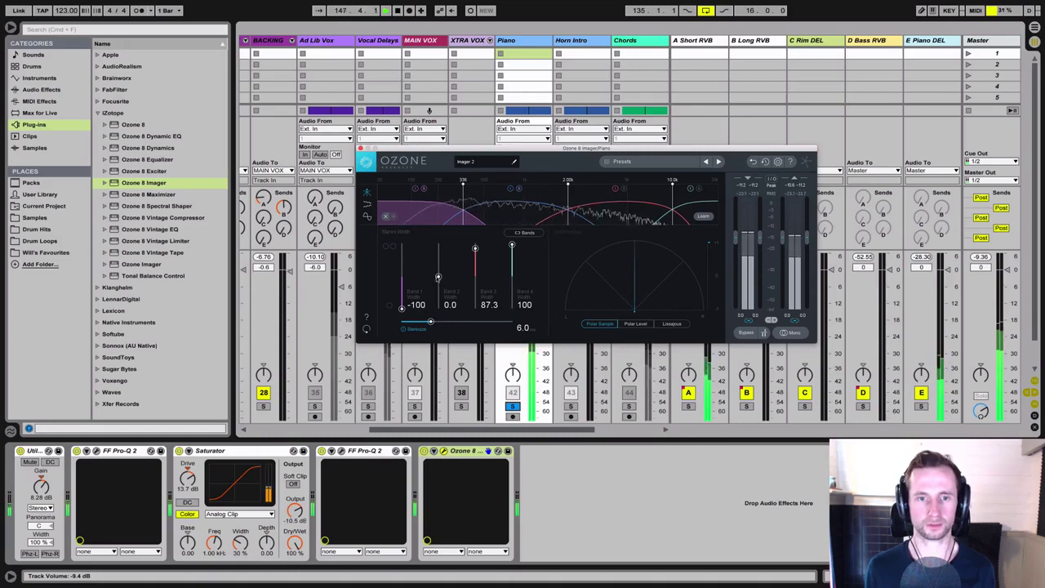
pyautogui.moveTo(438, 277); pyautogui.dragTo(440, 330)
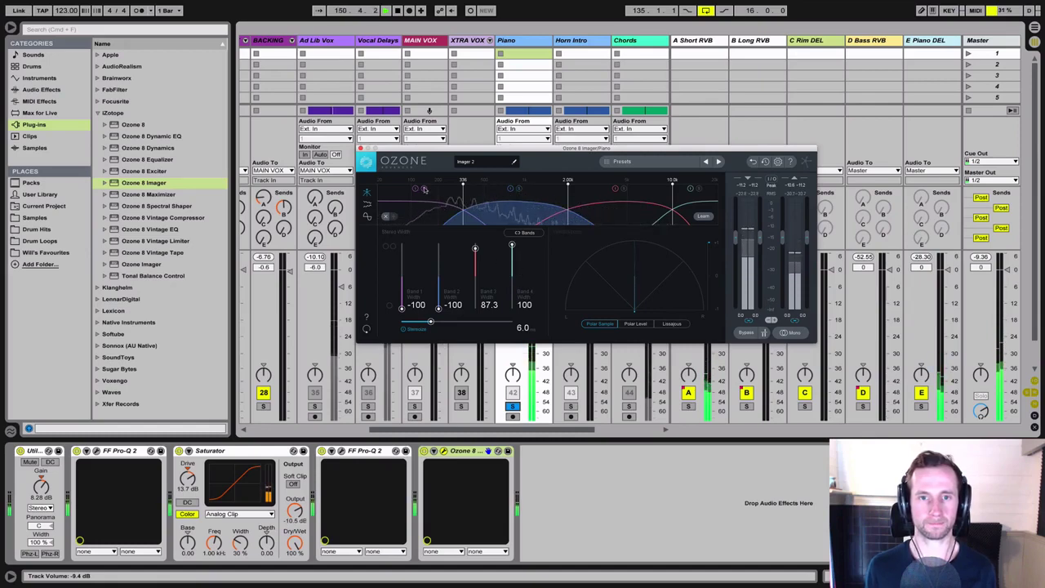
pyautogui.moveTo(441, 308)
pyautogui.mouseDown()
pyautogui.moveTo(445, 250)
pyautogui.moveTo(445, 262)
pyautogui.mouseUp()
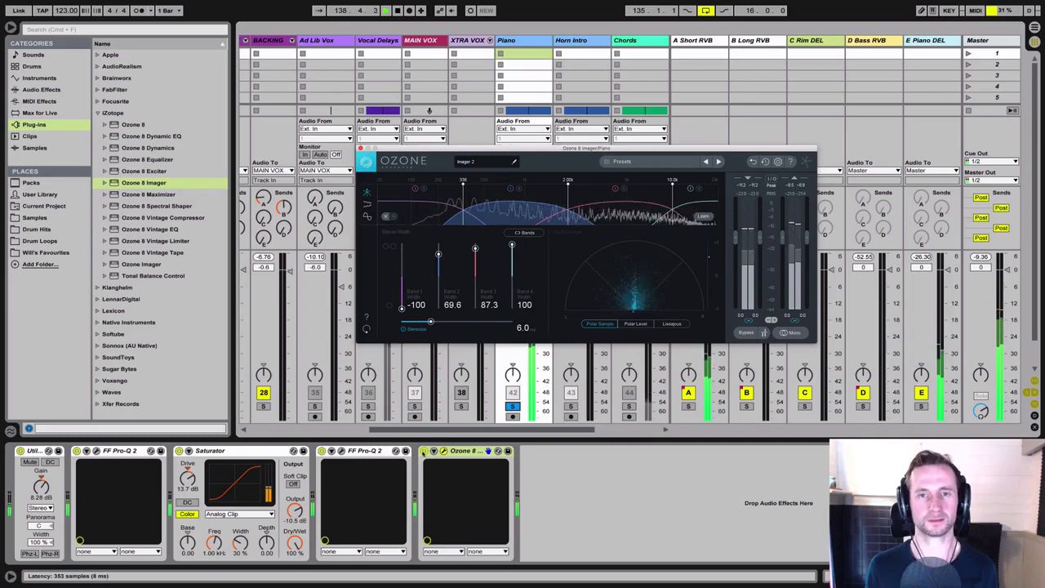
# - Compare the Ozone Imager bypassed and active, unsolo the Piano, and close the Imager window
pyautogui.click(423, 451)
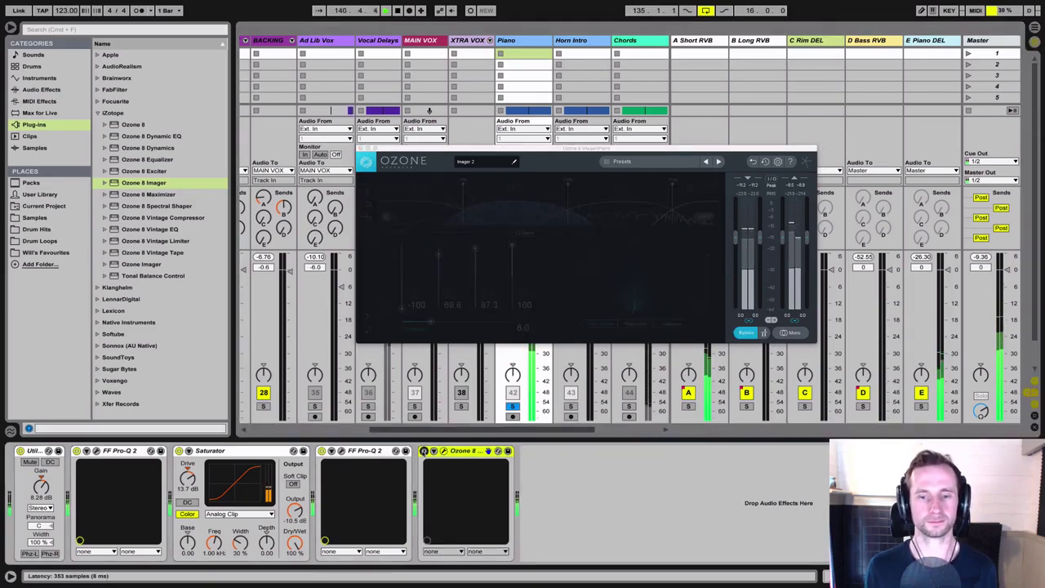
pyautogui.click(424, 450)
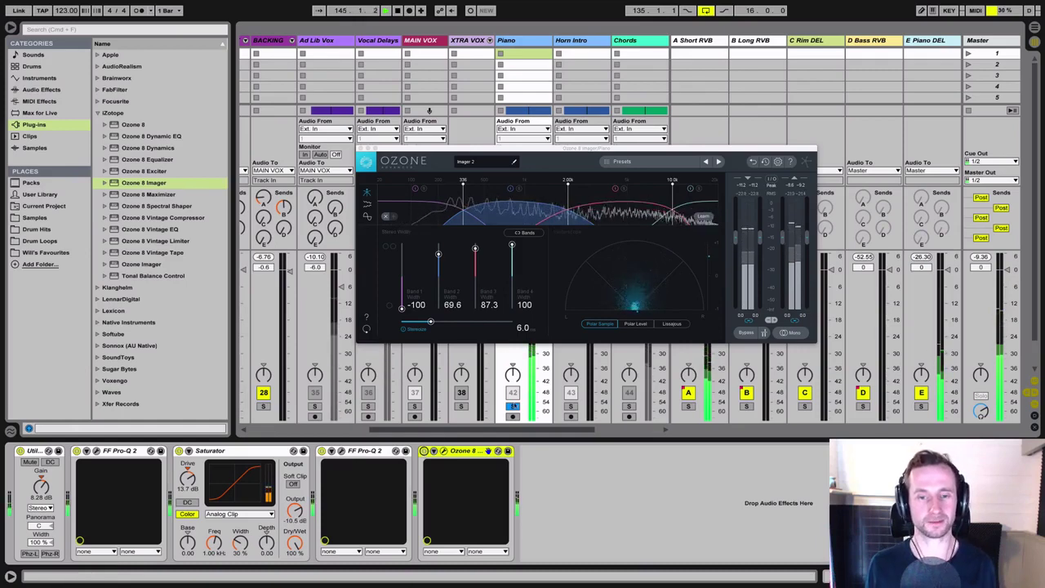
pyautogui.click(513, 406)
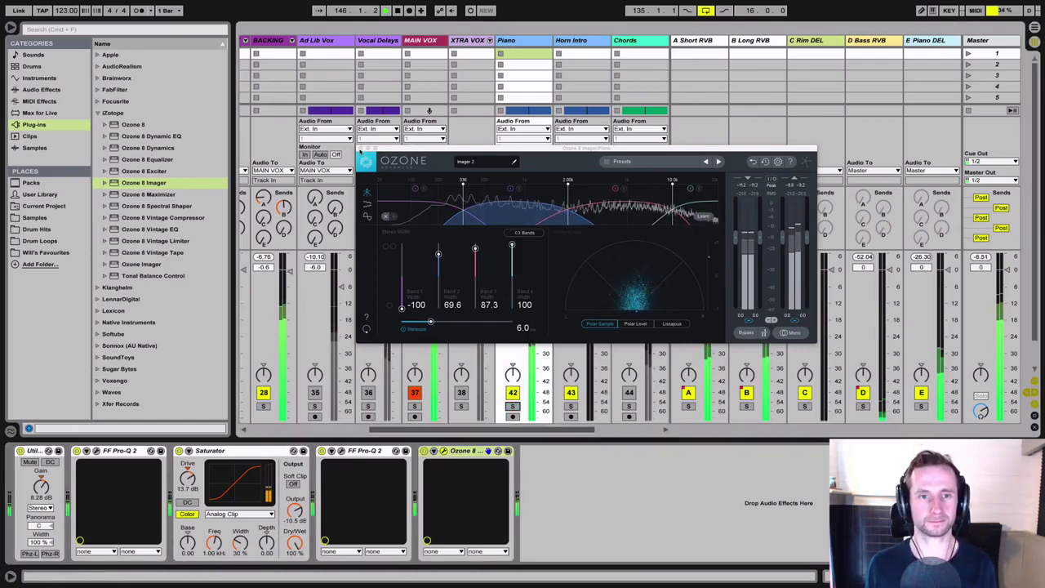
pyautogui.click(360, 151)
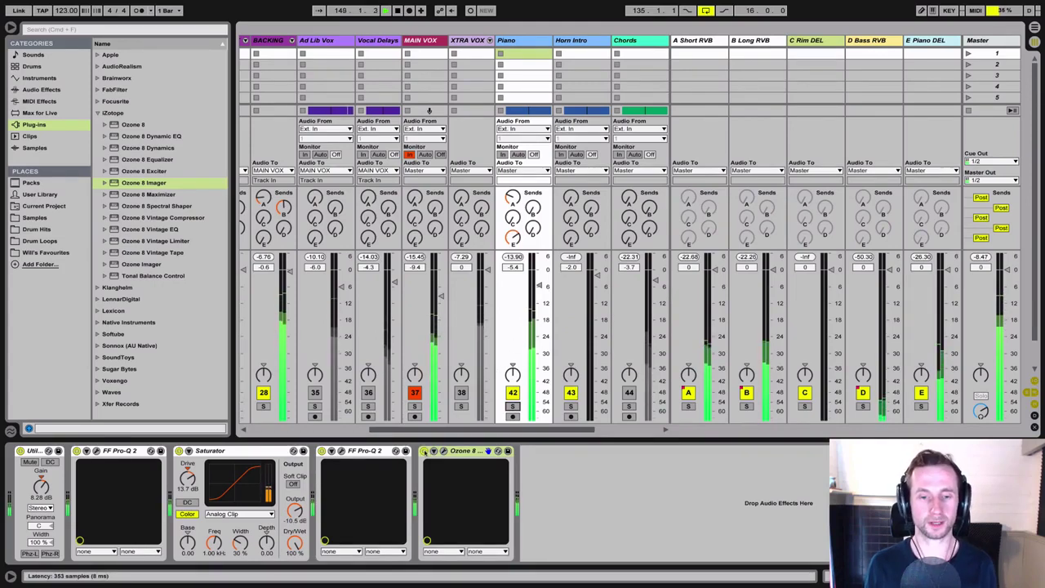
# - Toggle the Ozone 8 device off and on, then lower the Piano volume slightly
pyautogui.click(424, 452)
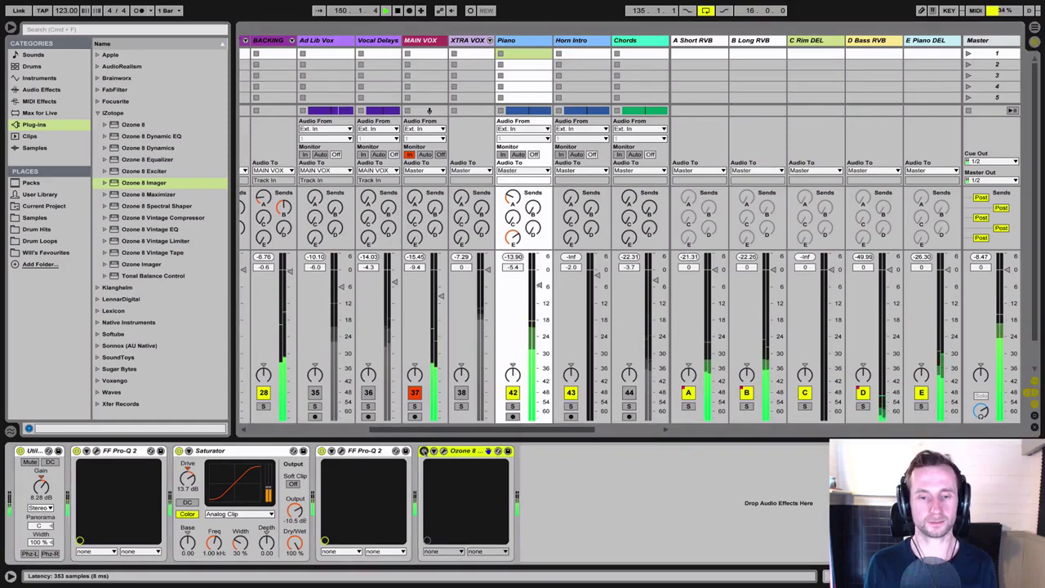
pyautogui.click(424, 451)
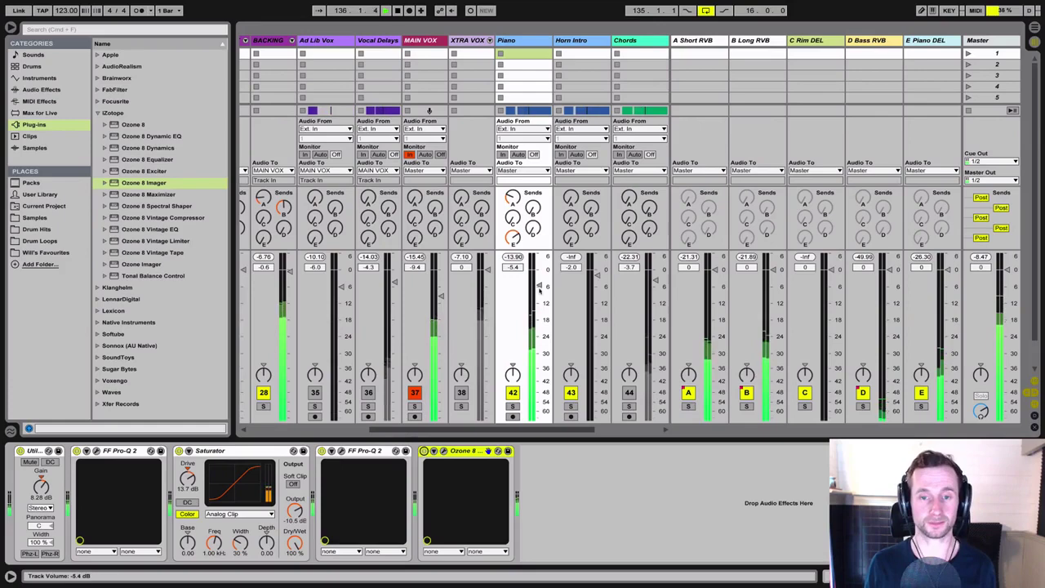
pyautogui.moveTo(539, 284); pyautogui.dragTo(539, 285)
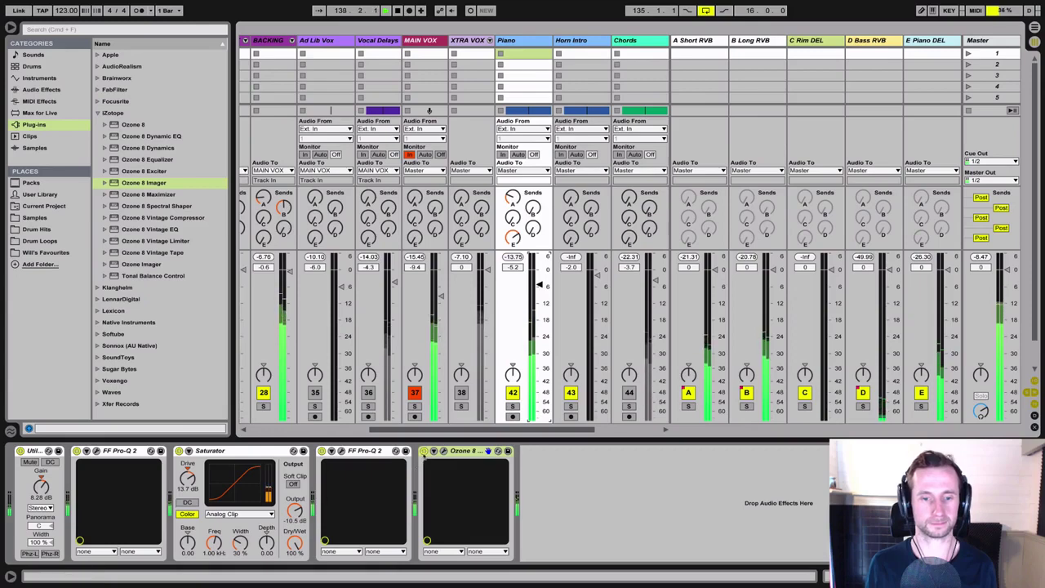
# - Open and close the Ozone Imager window, then list the built-in Audio Effects
pyautogui.click(464, 452)
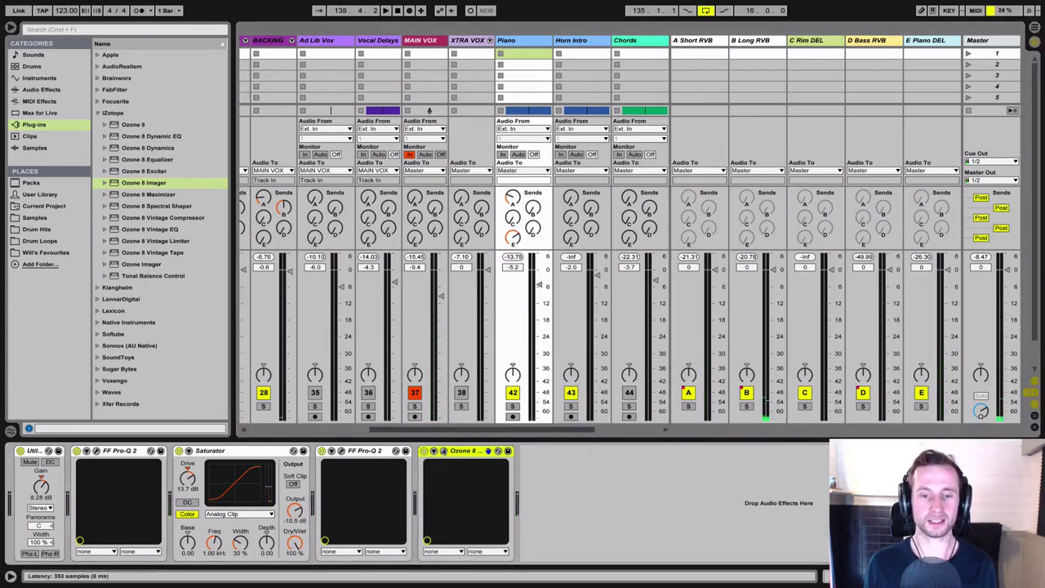
pyautogui.click(443, 450)
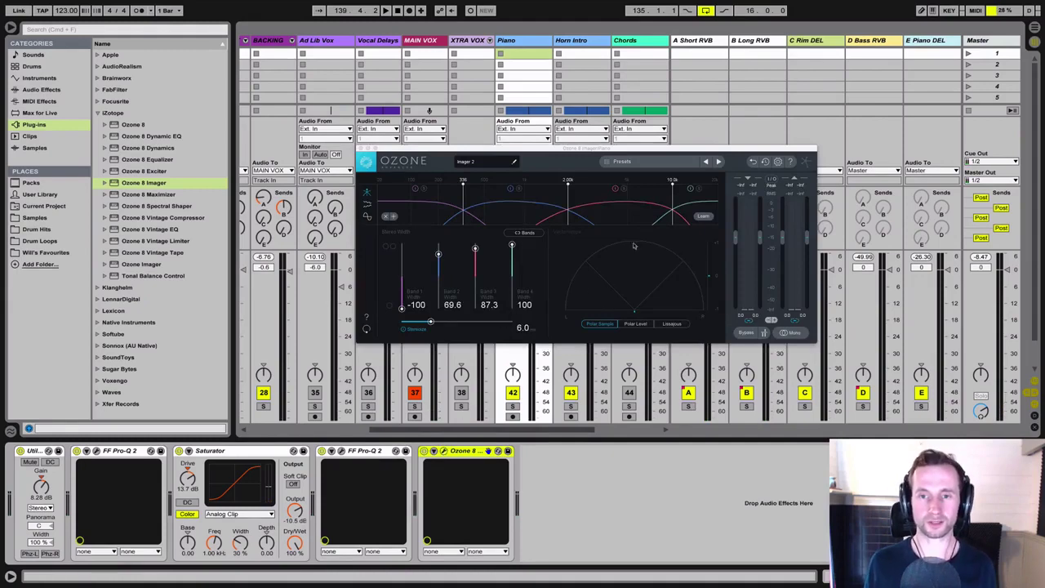
pyautogui.click(361, 152)
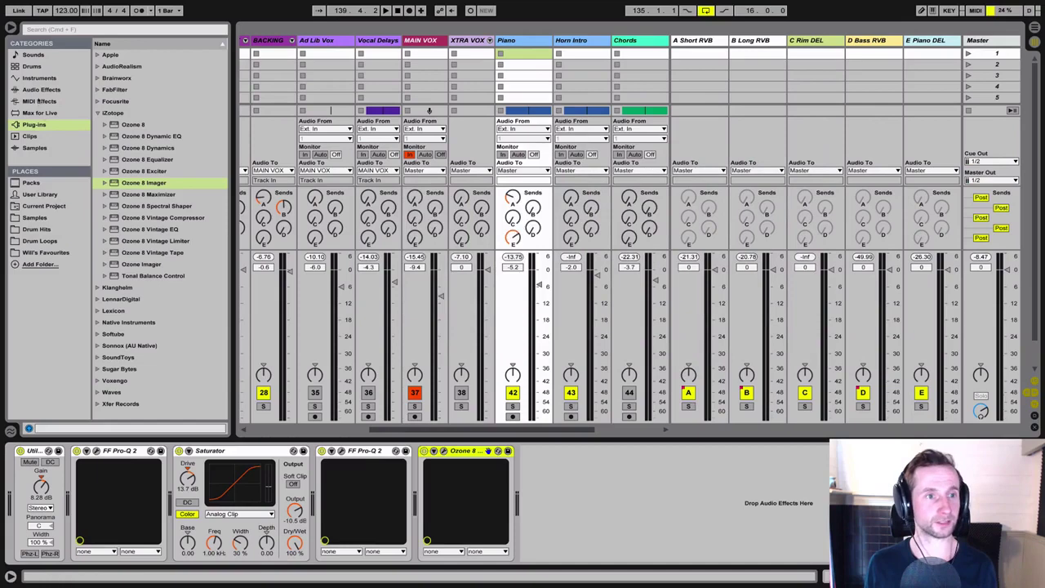
pyautogui.click(47, 89)
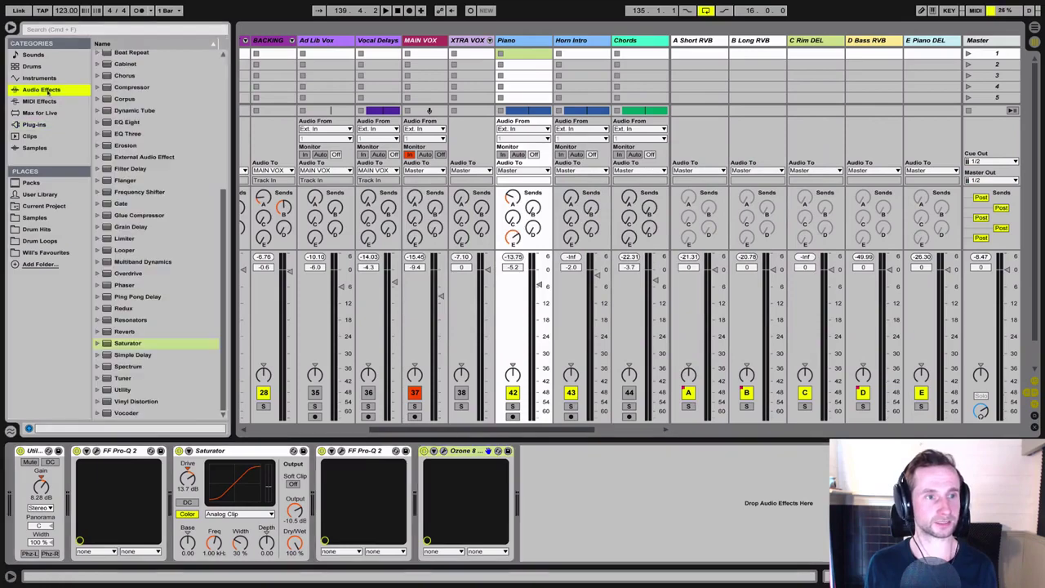
# - Add a Utility after Ozone 8 Imager on the Piano chain and start playback
pyautogui.click(118, 390)
pyautogui.moveTo(350, 402); pyautogui.dragTo(529, 461)
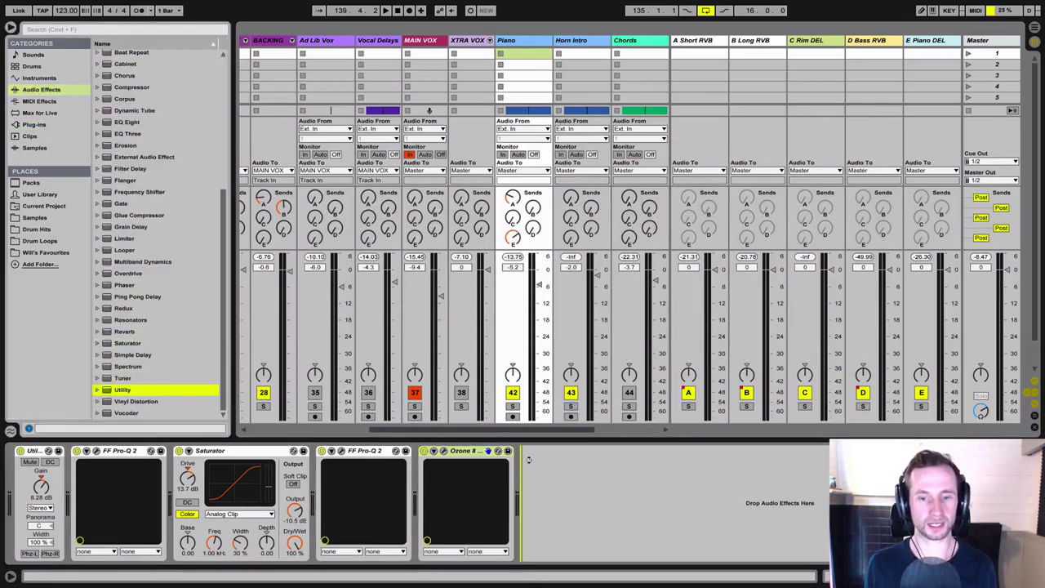
pyautogui.moveTo(459, 458); pyautogui.dragTo(525, 500)
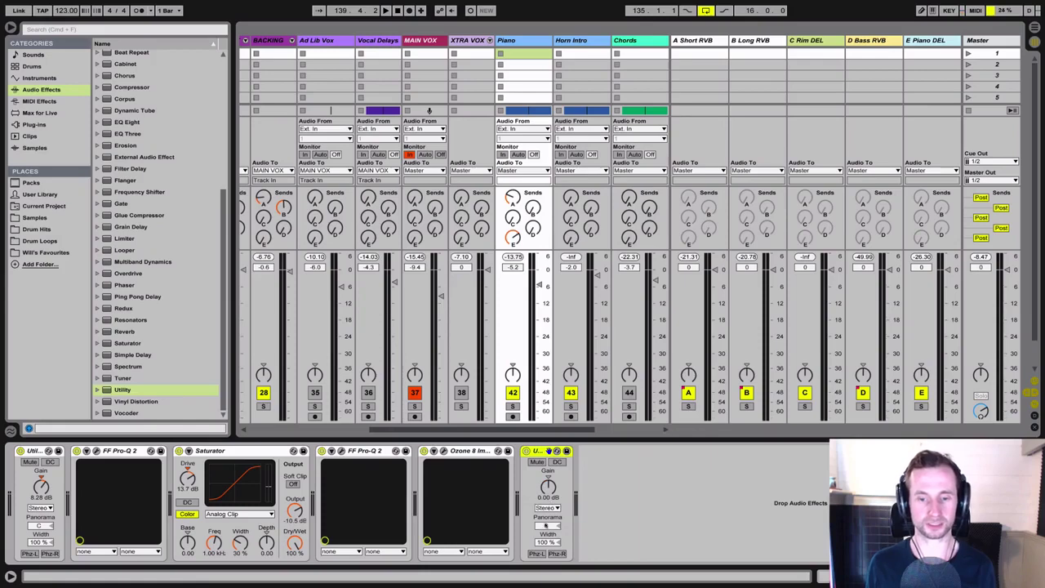
pyautogui.press('space')
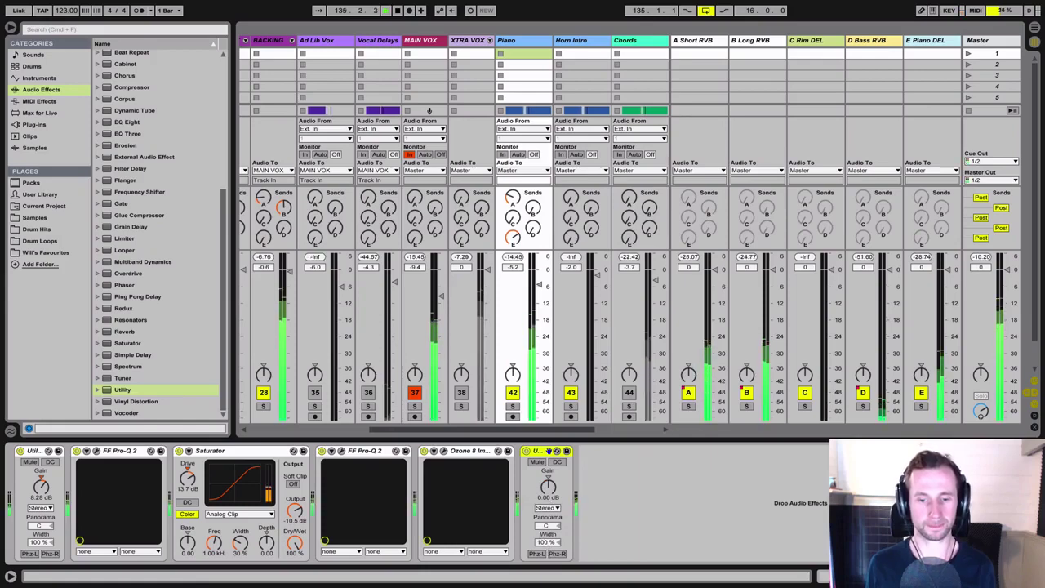
# - Solo the Piano and set the Utility width to 50%, comparing it on and off
pyautogui.moveTo(547, 542)
pyautogui.mouseDown()
pyautogui.moveTo(558, 559)
pyautogui.moveTo(547, 571)
pyautogui.mouseUp()
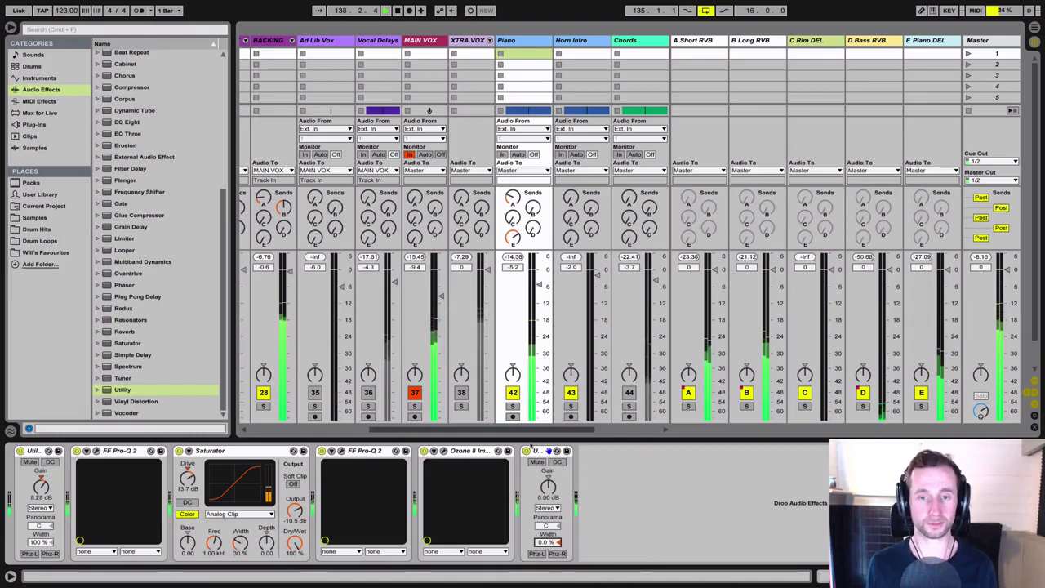
pyautogui.click(512, 406)
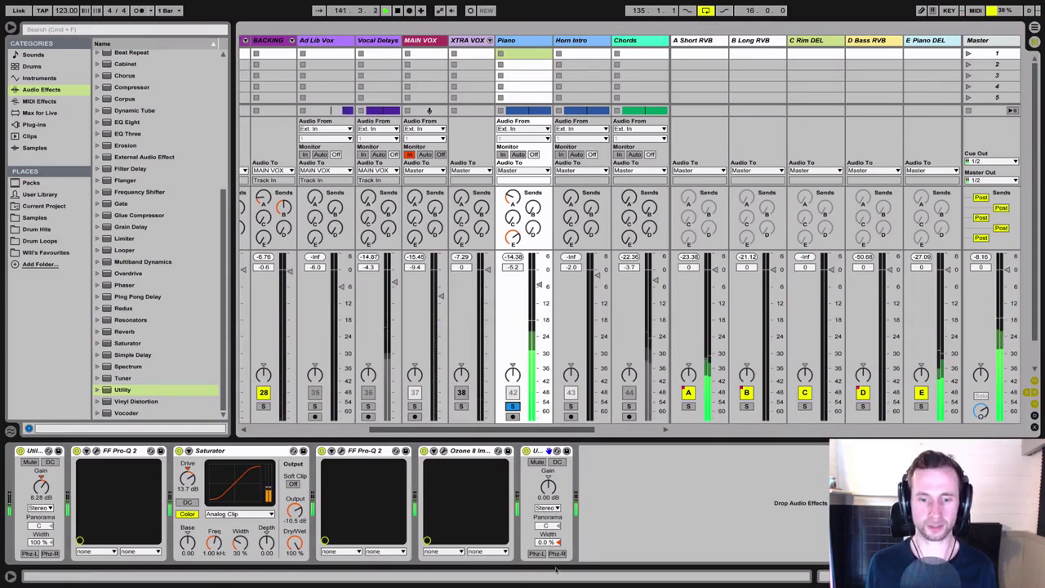
pyautogui.click(558, 542)
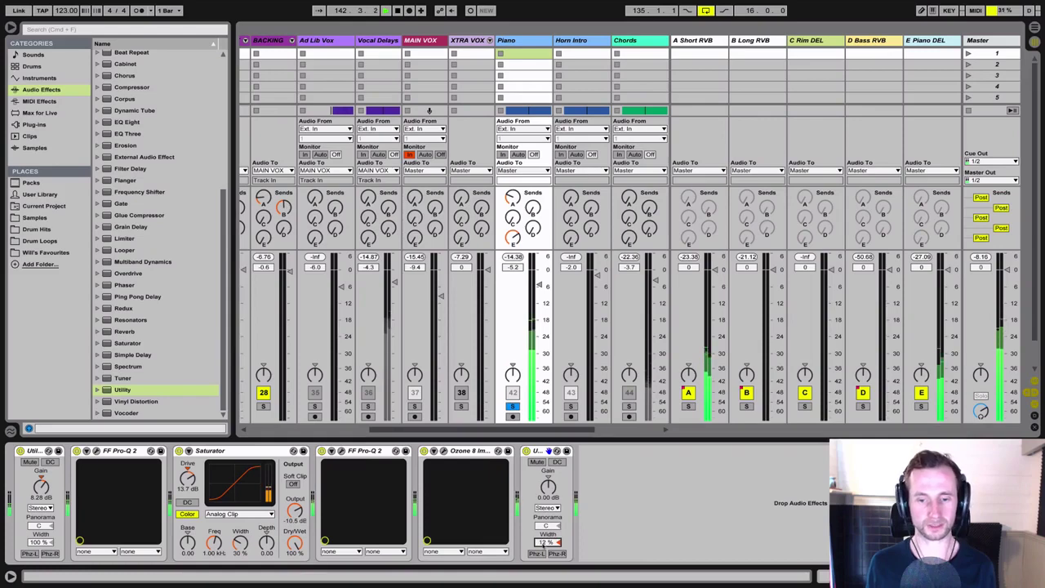
pyautogui.scroll(5, 558, 542)
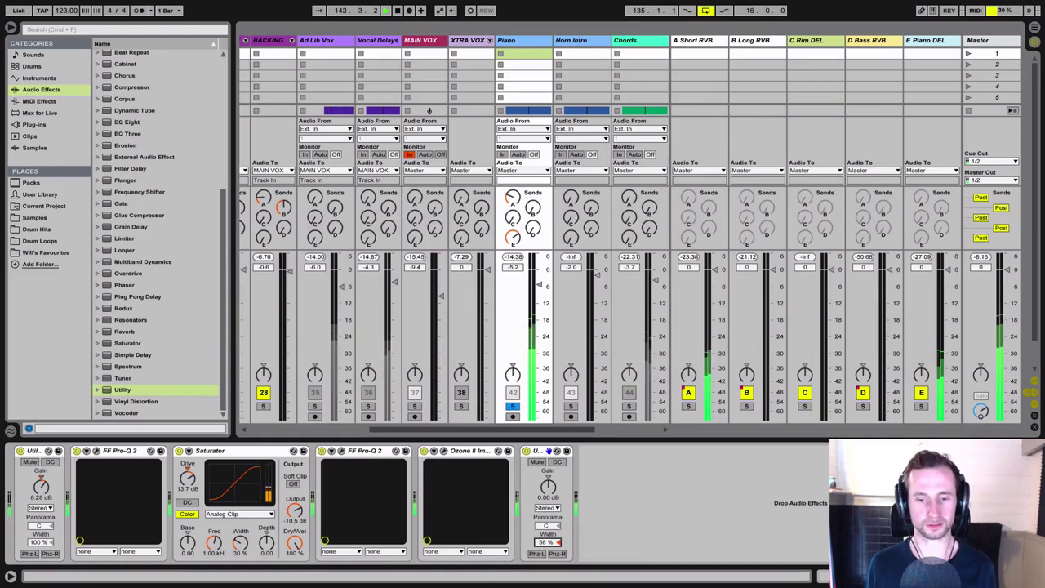
pyautogui.scroll(5, 559, 543)
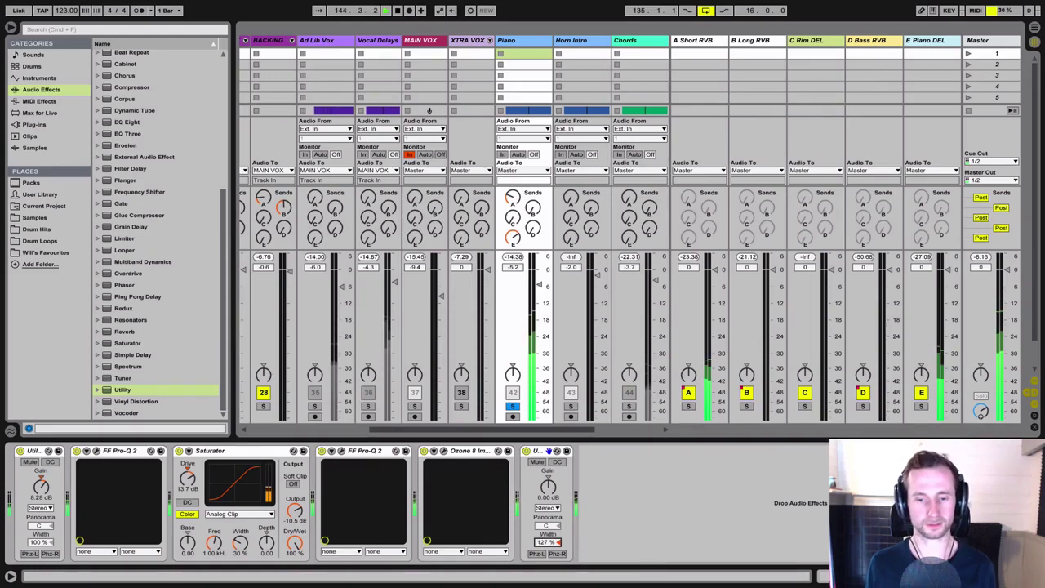
pyautogui.scroll(-1, 559, 542)
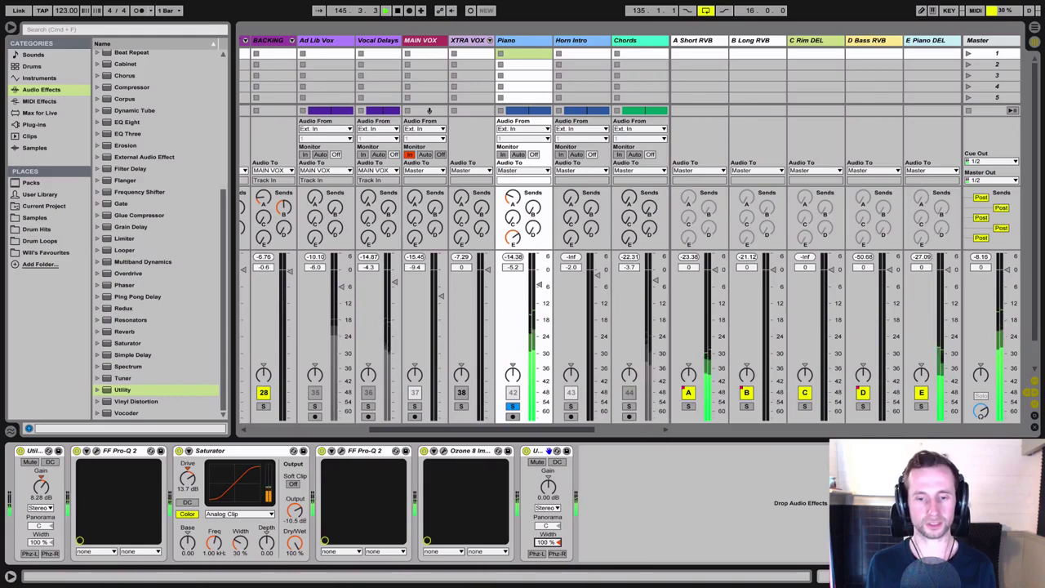
pyautogui.scroll(3, 547, 542)
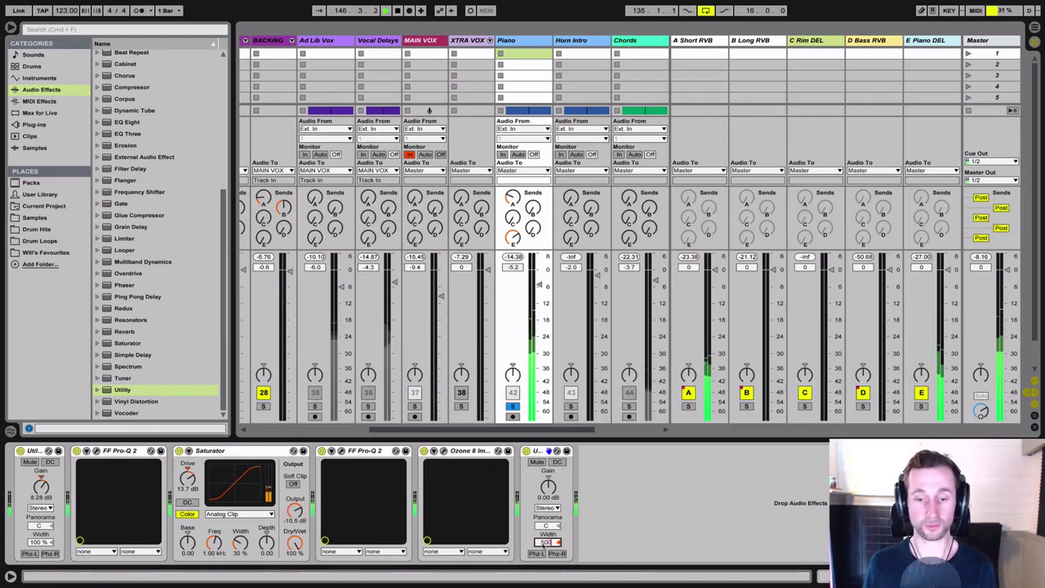
pyautogui.press('Return')
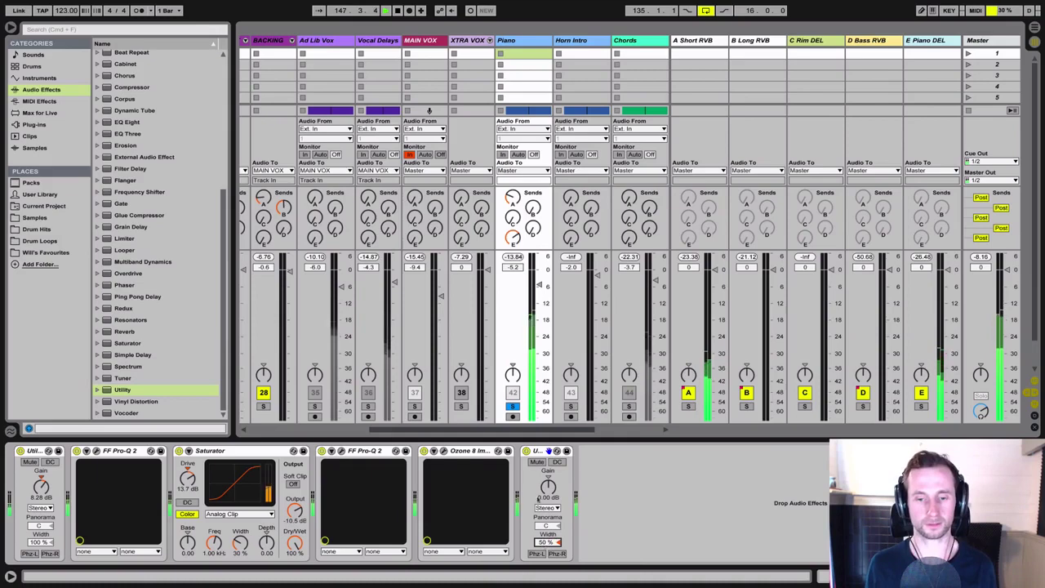
pyautogui.click(527, 451)
pyautogui.click(527, 451)
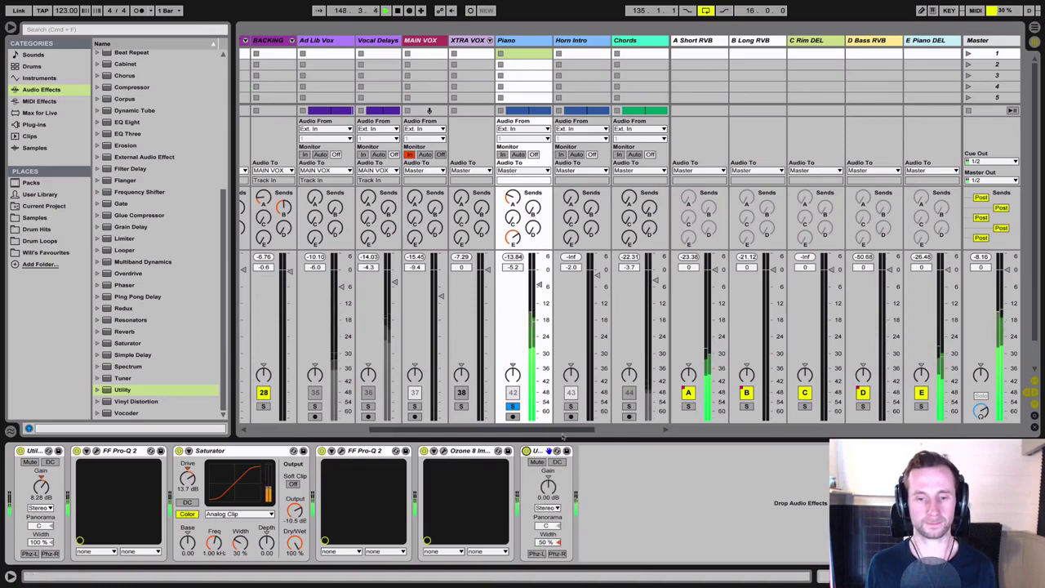
pyautogui.press('space')
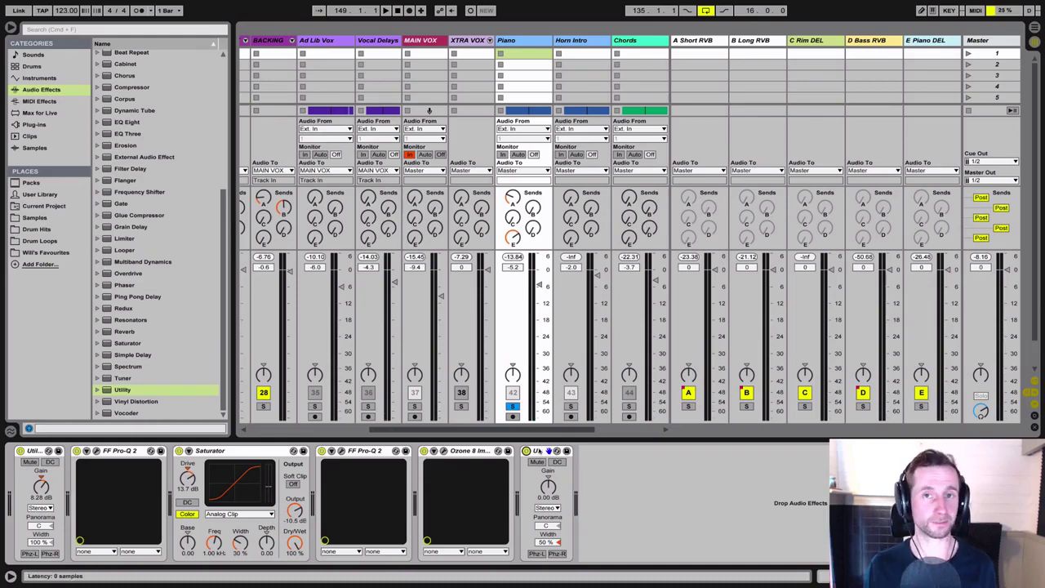
pyautogui.click(603, 467)
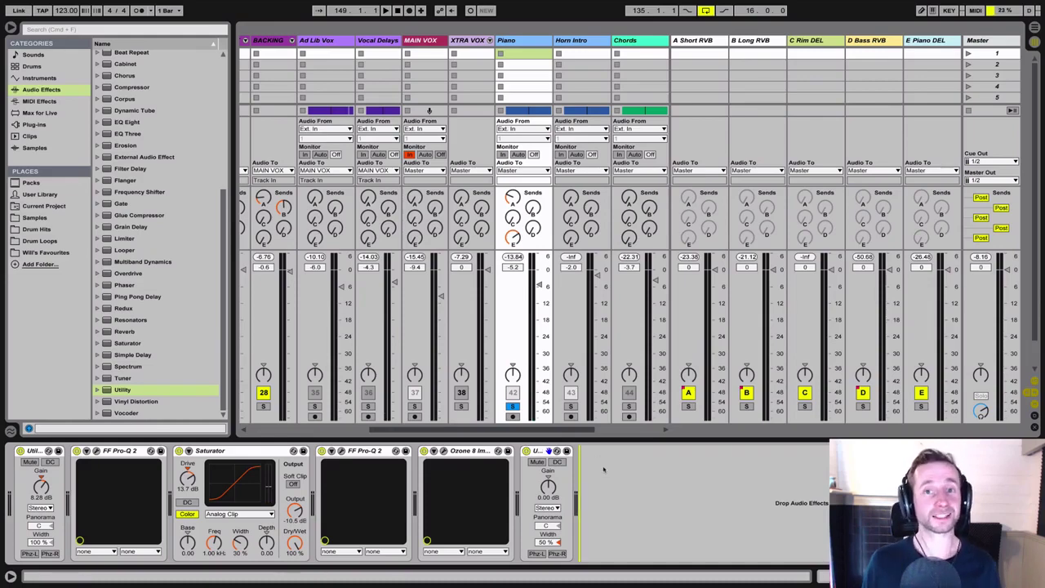